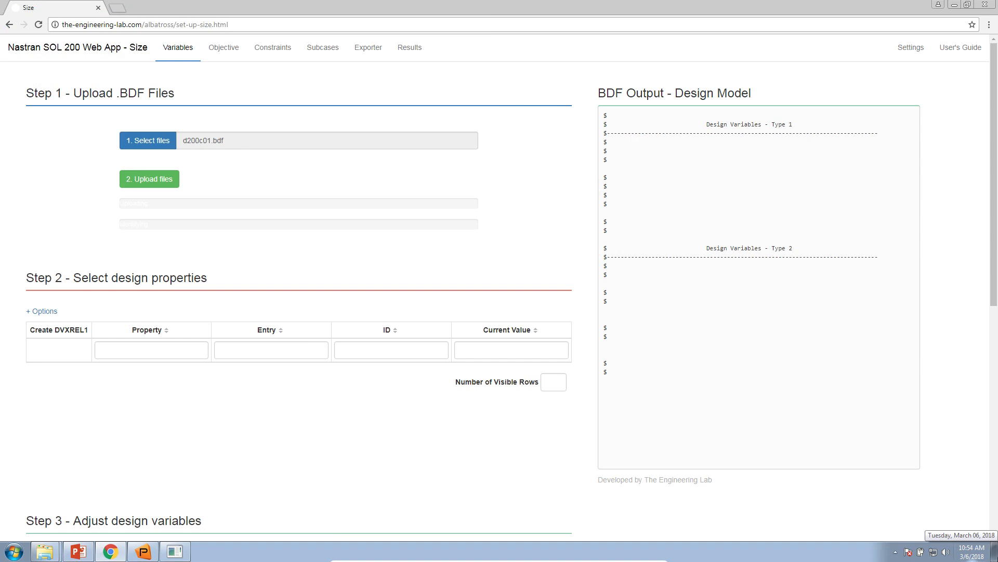
Step: Open d200c01.bdf from the desktop in Notepad++, examine its case control, PCOMP ply, grid and load entries, and close it
{"action": "double_click", "coordinate": [221, 291]}
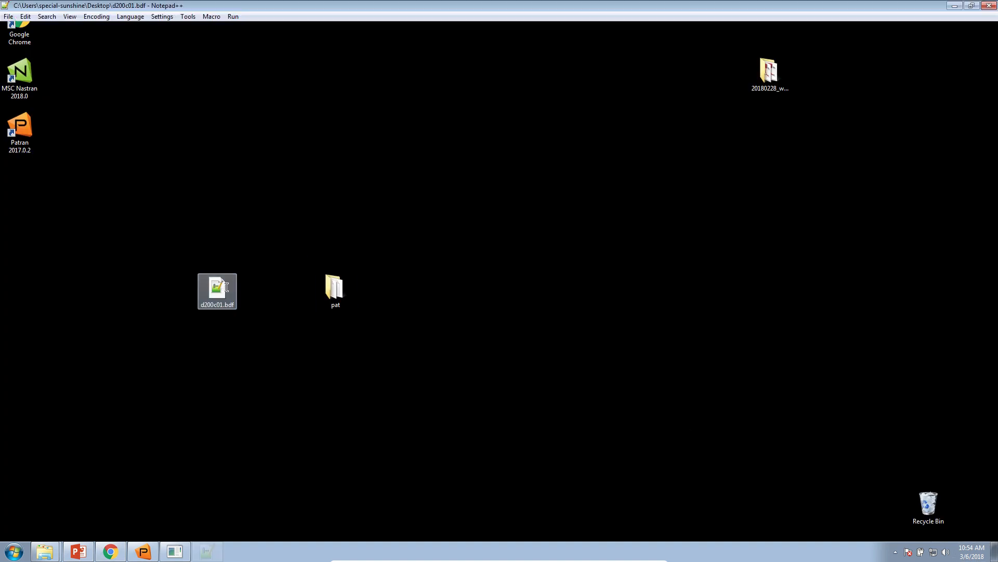
{"action": "left_click", "coordinate": [286, 279]}
{"action": "scroll", "coordinate": [268, 280], "scroll_direction": "down", "scroll_amount": 4}
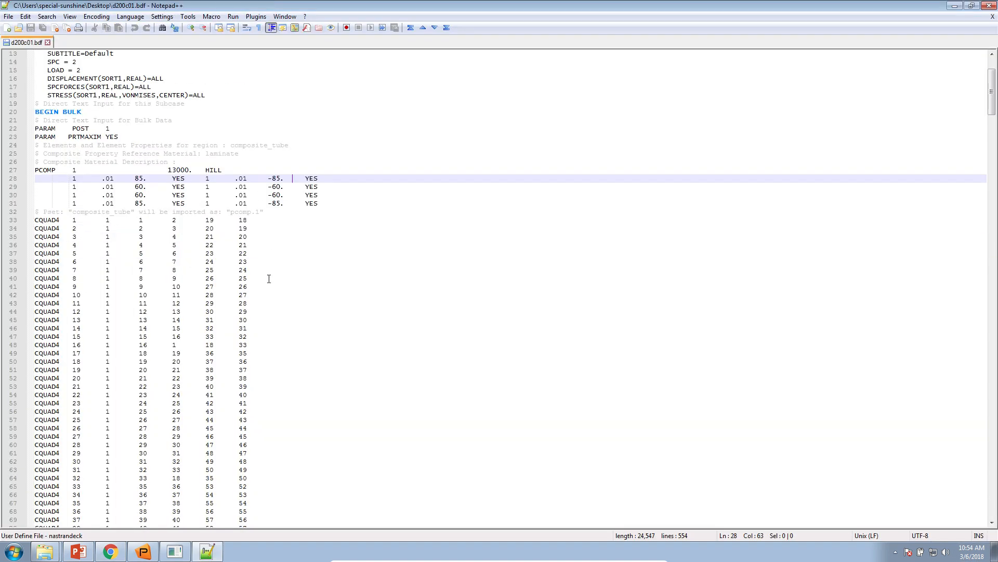
{"action": "scroll", "coordinate": [268, 279], "scroll_direction": "down", "scroll_amount": 20}
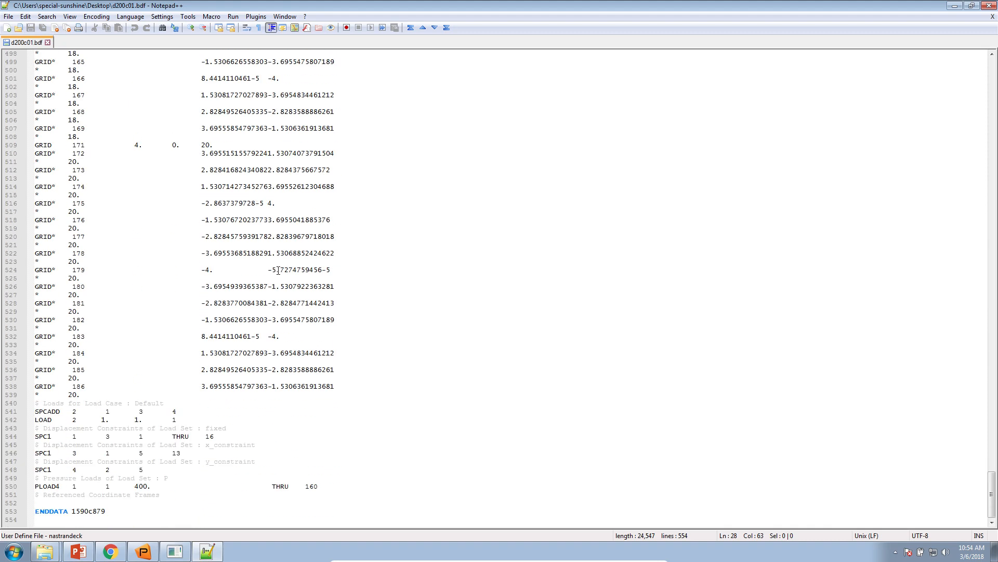
{"action": "scroll", "coordinate": [279, 270], "scroll_direction": "up", "scroll_amount": 20}
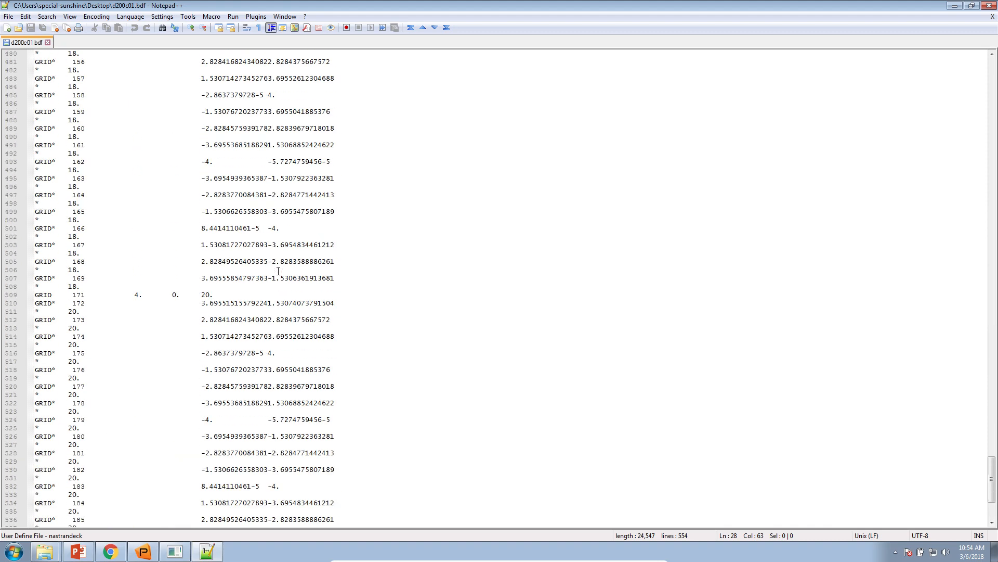
{"action": "scroll", "coordinate": [278, 274], "scroll_direction": "up", "scroll_amount": 20}
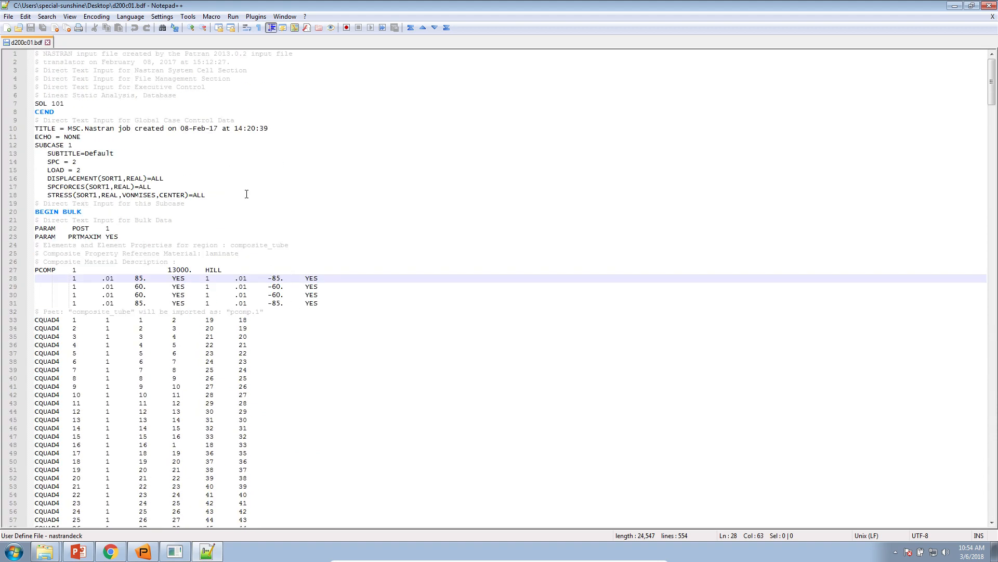
{"action": "left_click", "coordinate": [989, 6]}
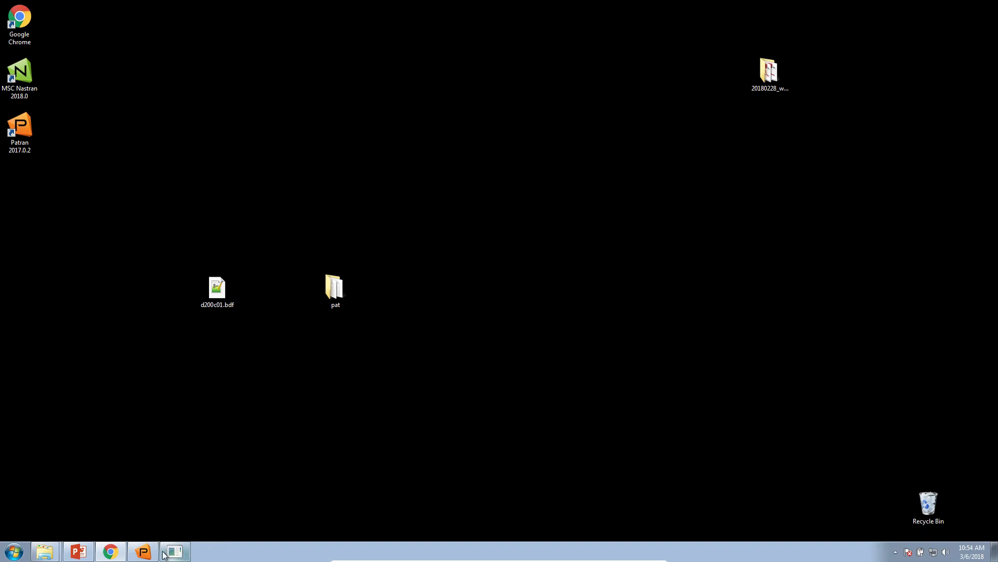
Step: Switch to Chrome, upload the selected d200c01.bdf file, and show 10 design properties per page
{"action": "left_click", "coordinate": [111, 551]}
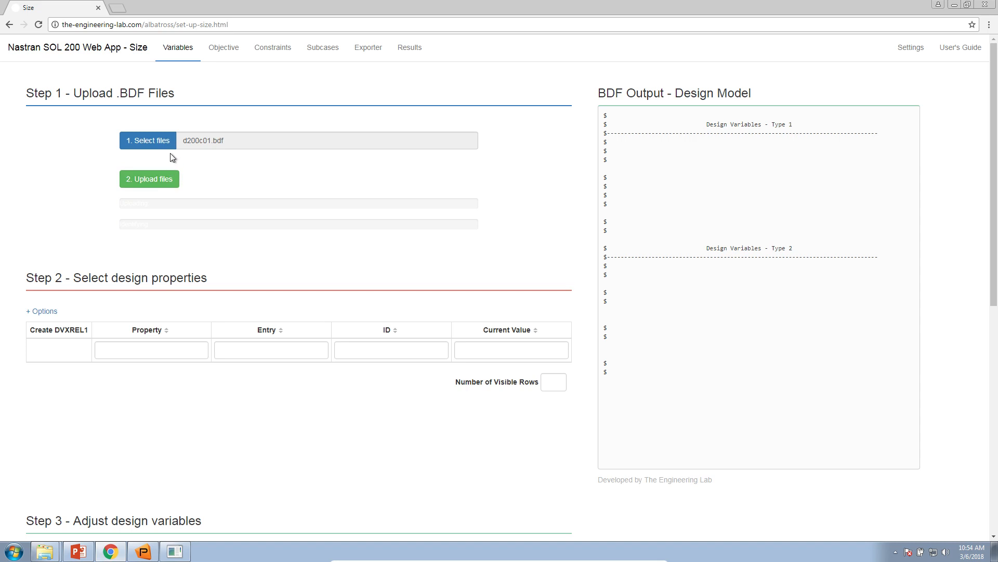
{"action": "left_click", "coordinate": [176, 180]}
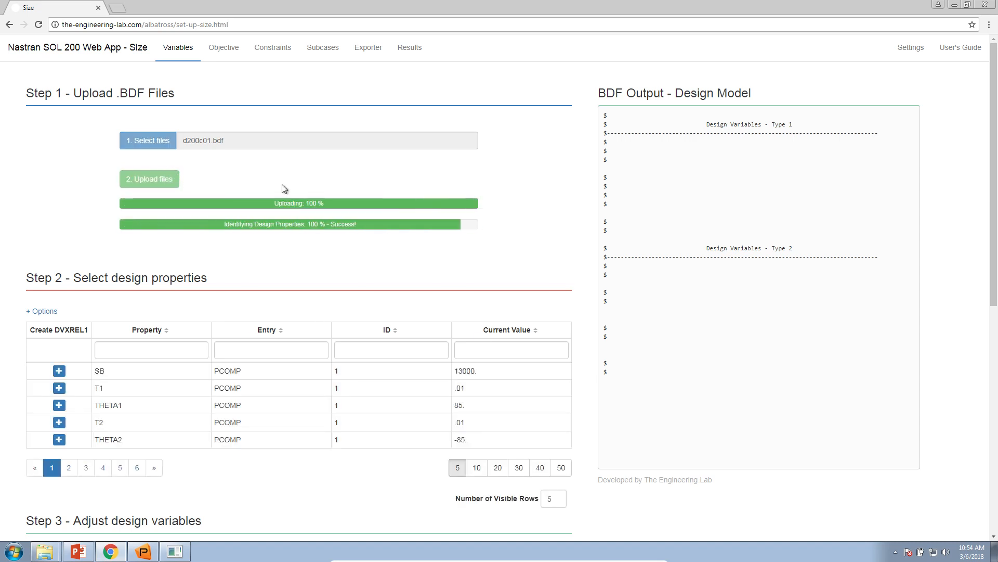
{"action": "scroll", "coordinate": [478, 338], "scroll_direction": "down", "scroll_amount": 3}
{"action": "left_click", "coordinate": [477, 314]}
{"action": "scroll", "coordinate": [284, 360], "scroll_direction": "down", "scroll_amount": 2}
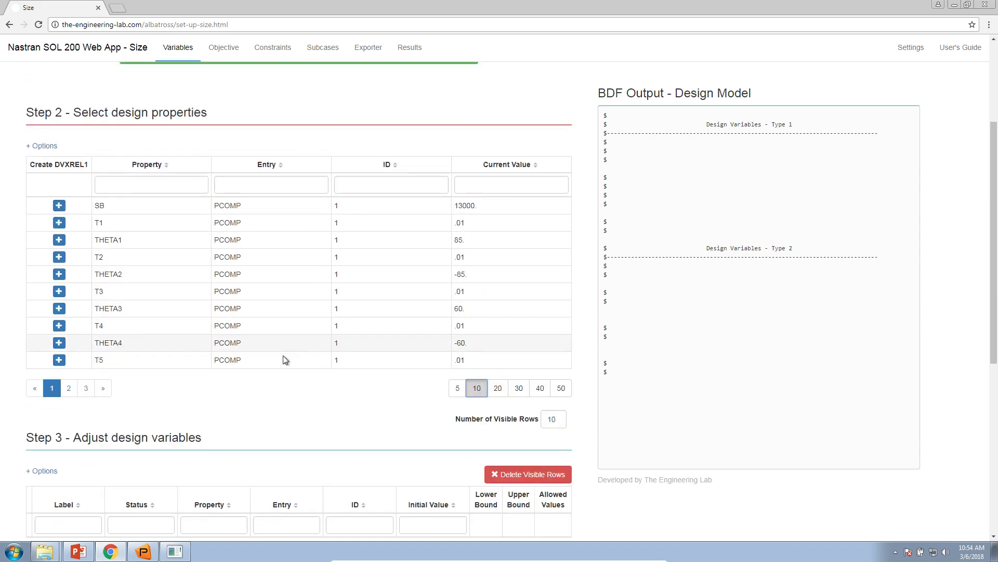
{"action": "scroll", "coordinate": [285, 360], "scroll_direction": "down", "scroll_amount": 1}
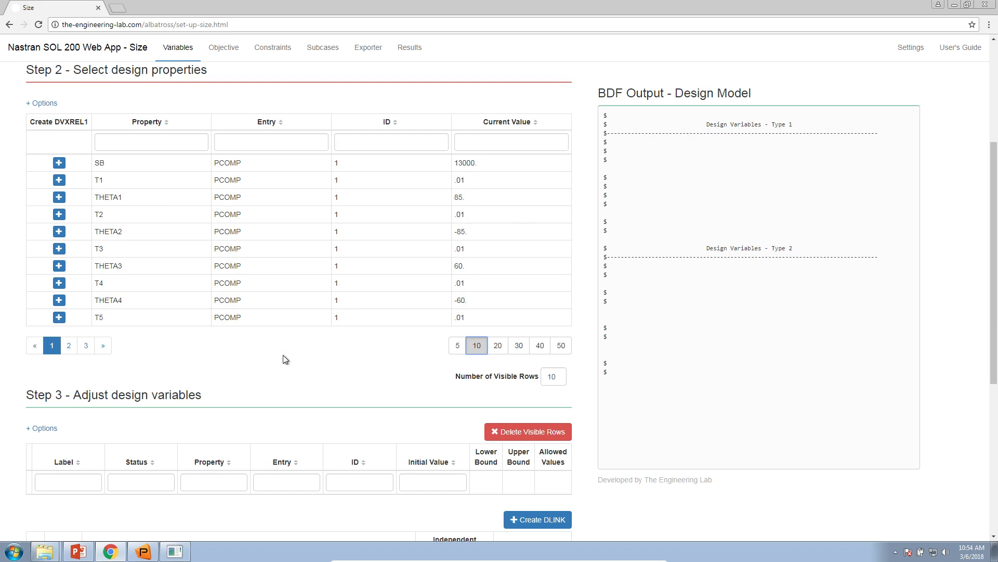
Step: Filter the design properties by T in the property name and sort them by property in ascending order
{"action": "left_click", "coordinate": [198, 141]}
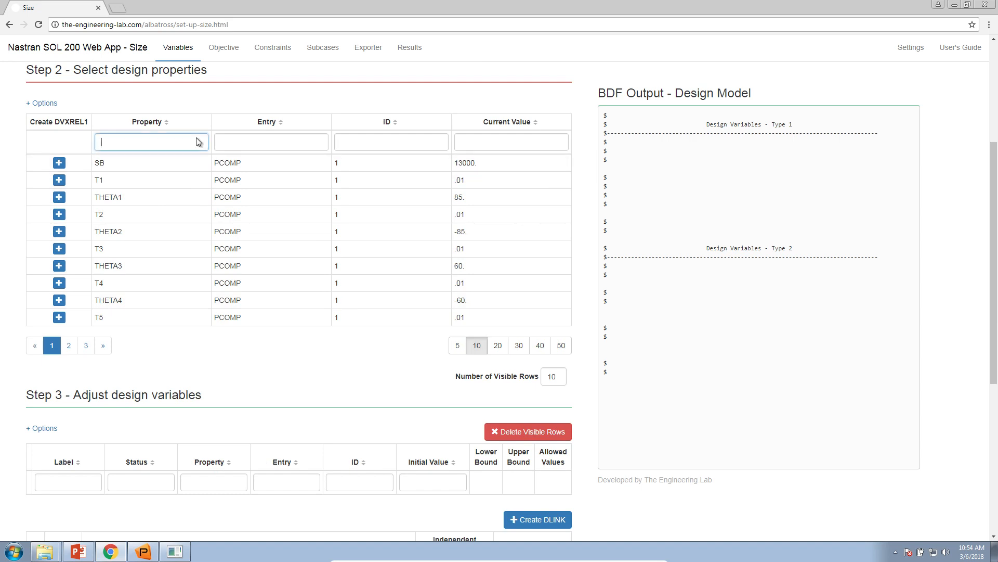
{"action": "type", "text": "T"}
{"action": "left_click", "coordinate": [170, 125]}
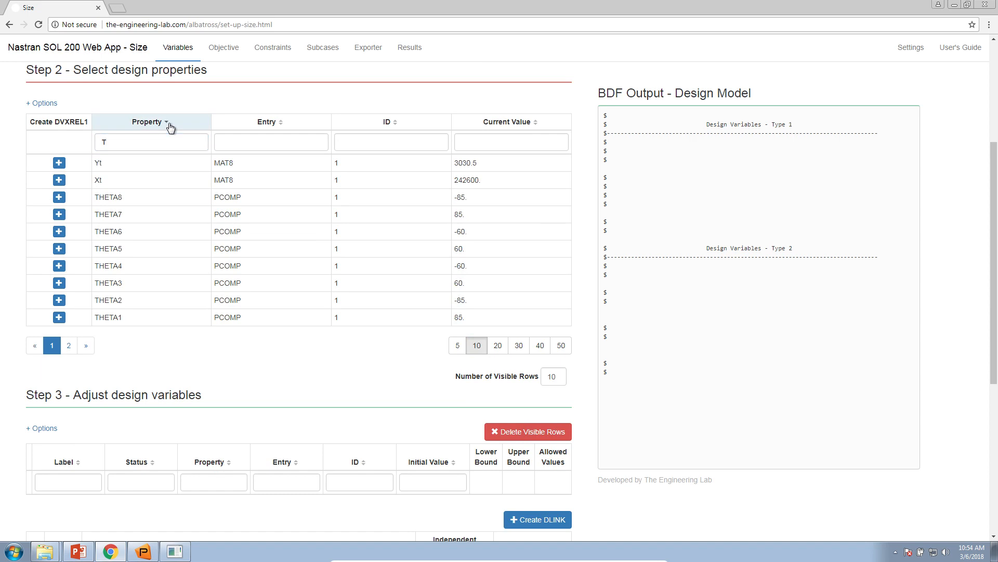
{"action": "left_click", "coordinate": [170, 127]}
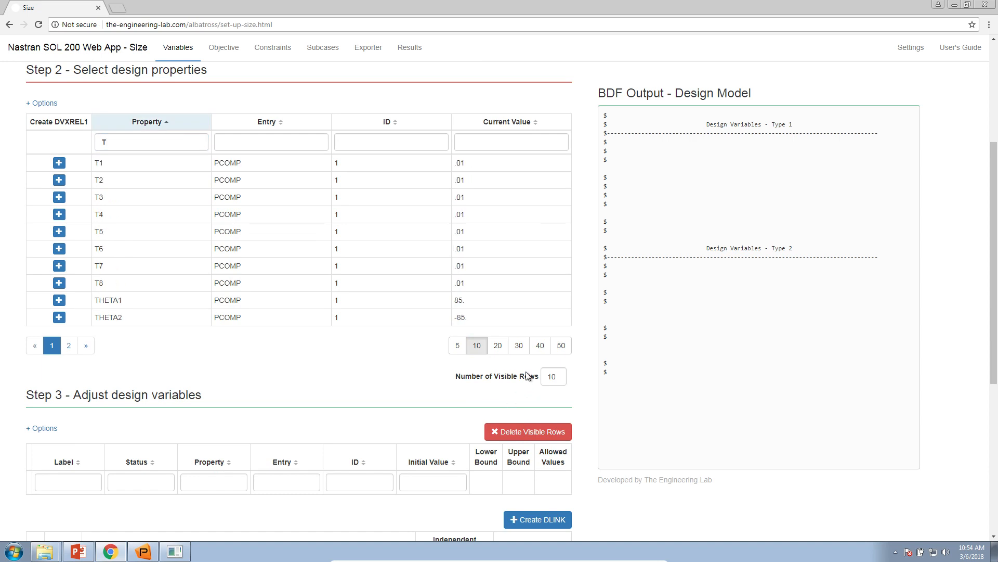
Step: Set the number of visible design property rows to 16 and display the first page of results
{"action": "left_click", "coordinate": [497, 345]}
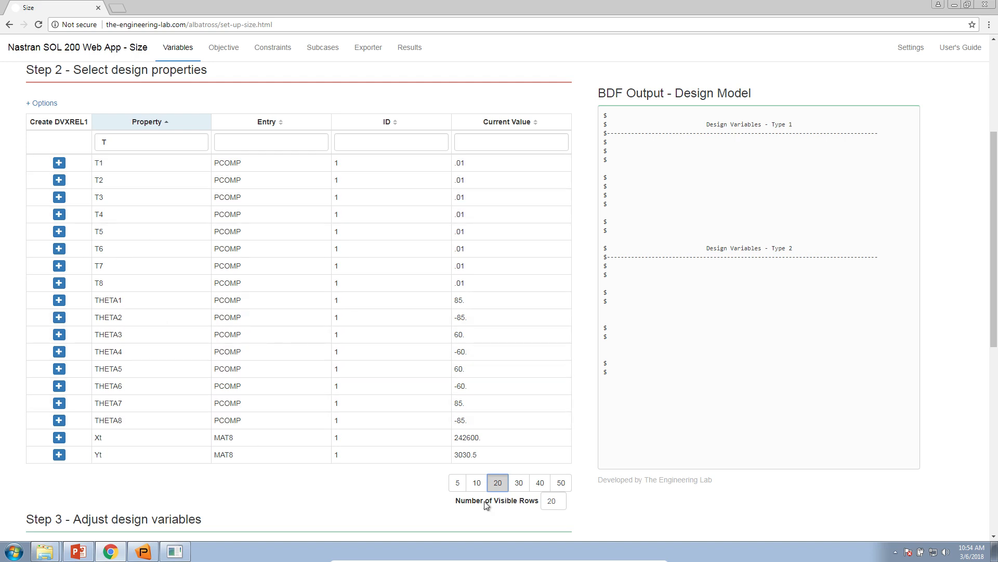
{"action": "double_click", "coordinate": [552, 498]}
{"action": "type", "text": "16"}
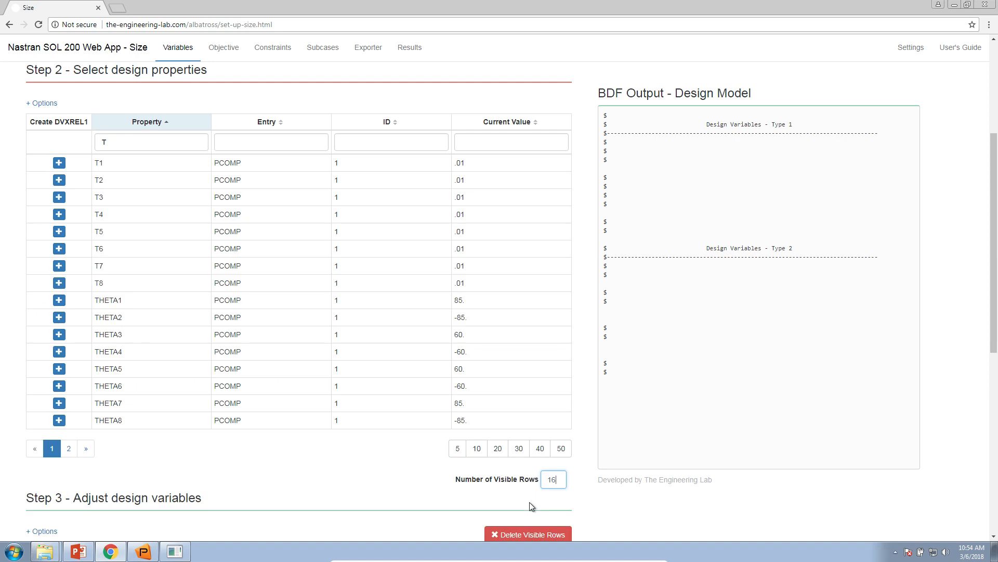
{"action": "left_click", "coordinate": [68, 448]}
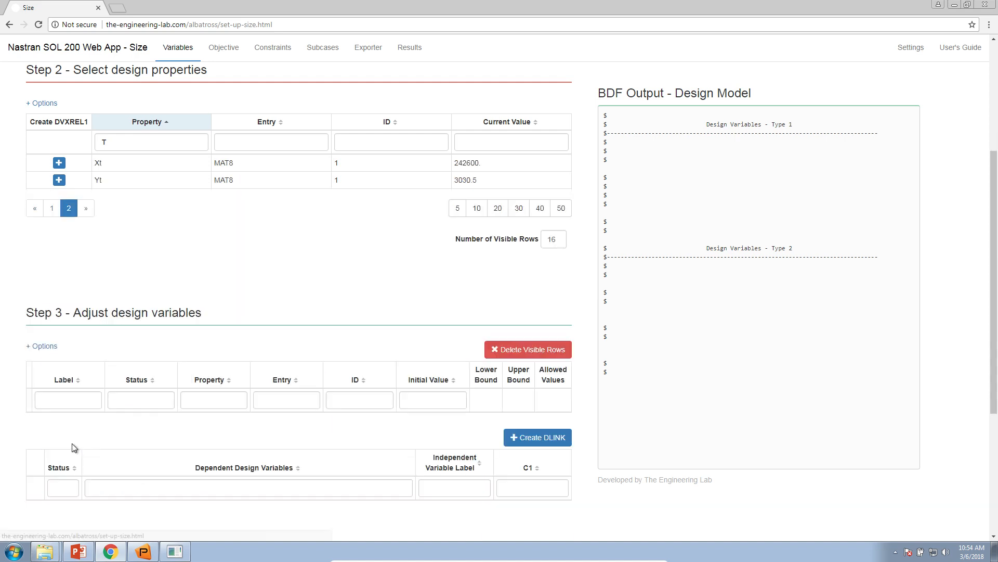
{"action": "left_click", "coordinate": [52, 208]}
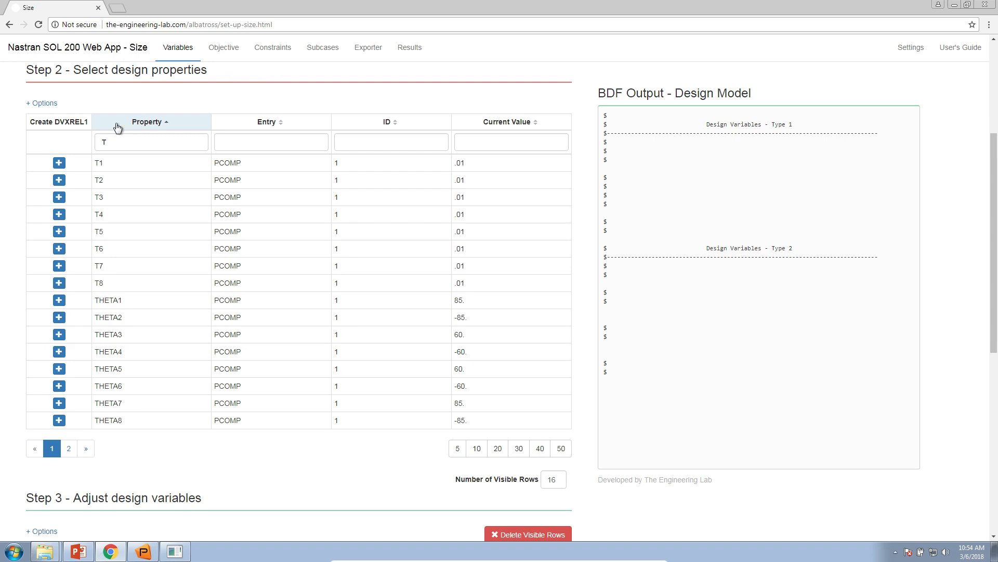
Step: Create DVXREL1 design variables for the PCOMP ply thicknesses T1 and T2
{"action": "left_click", "coordinate": [60, 164]}
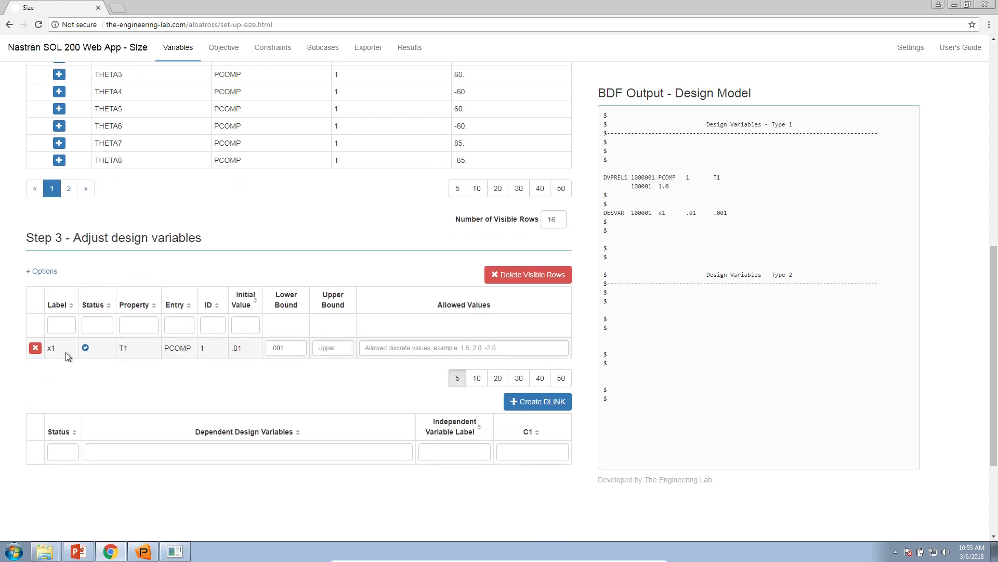
{"action": "double_click", "coordinate": [50, 347]}
{"action": "scroll", "coordinate": [85, 357], "scroll_direction": "up", "scroll_amount": 6}
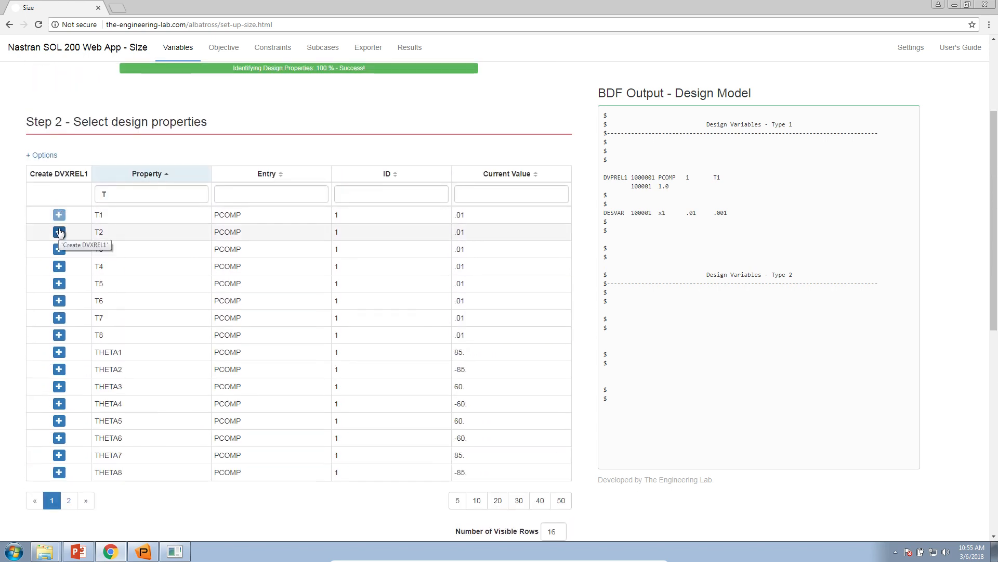
{"action": "left_click", "coordinate": [58, 232]}
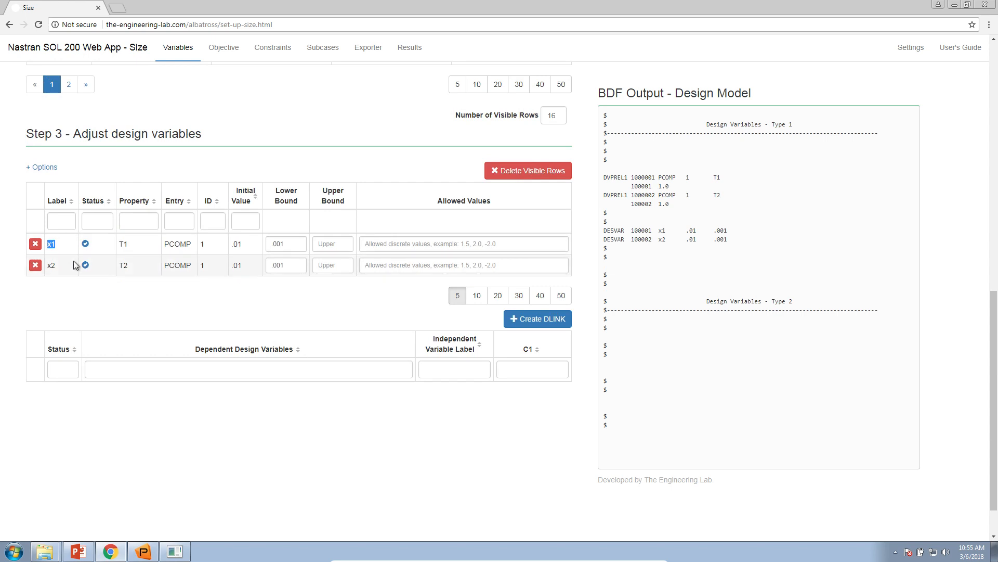
Step: Show the design property options and bulk create DVXREL1 design variables for all listed T and THETA properties
{"action": "scroll", "coordinate": [80, 295], "scroll_direction": "up", "scroll_amount": 8}
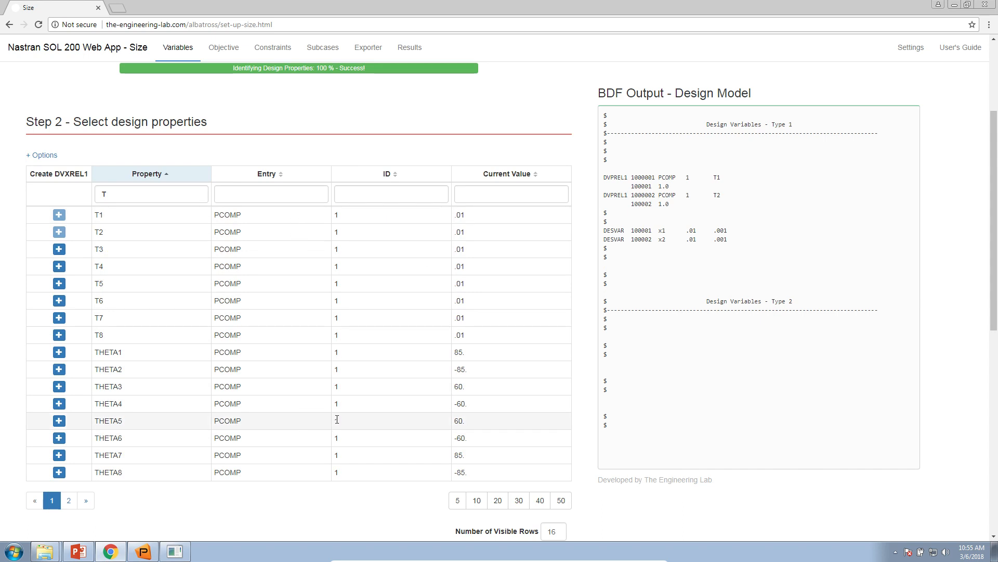
{"action": "left_click", "coordinate": [39, 155]}
{"action": "scroll", "coordinate": [42, 169], "scroll_direction": "down", "scroll_amount": 2}
{"action": "scroll", "coordinate": [49, 88], "scroll_direction": "up", "scroll_amount": 1}
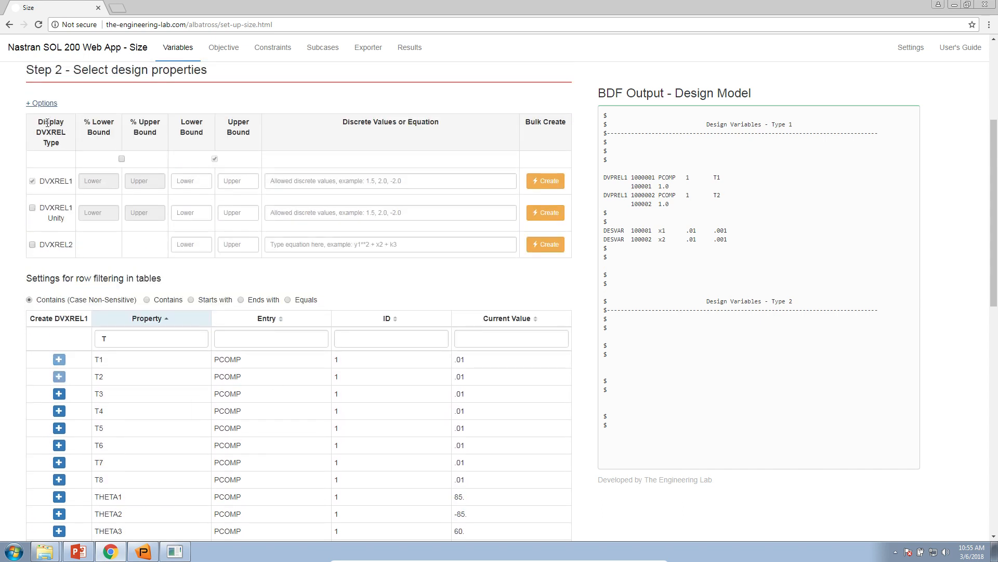
{"action": "left_click", "coordinate": [548, 182]}
{"action": "scroll", "coordinate": [78, 254], "scroll_direction": "down", "scroll_amount": 3}
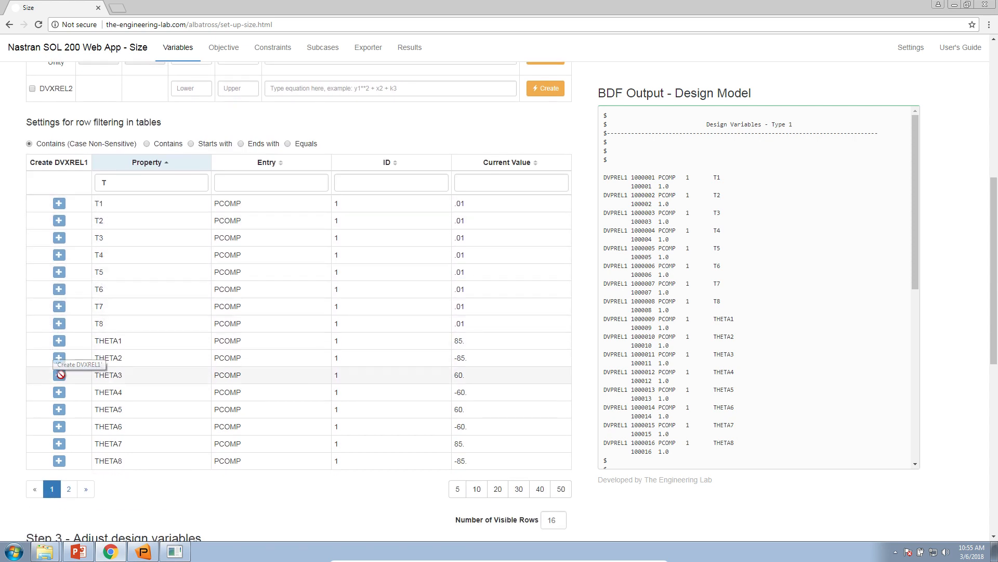
Step: Show 20 rows per page in the Step 3 design variables table
{"action": "scroll", "coordinate": [60, 375], "scroll_direction": "down", "scroll_amount": 1}
{"action": "scroll", "coordinate": [62, 373], "scroll_direction": "down", "scroll_amount": 8}
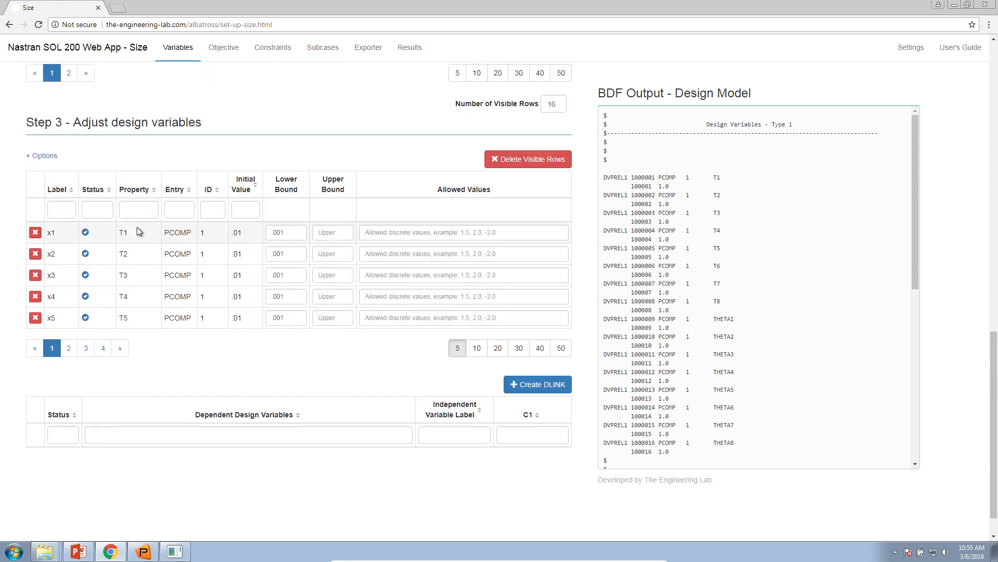
{"action": "left_click", "coordinate": [471, 353]}
{"action": "scroll", "coordinate": [475, 403], "scroll_direction": "down", "scroll_amount": 1}
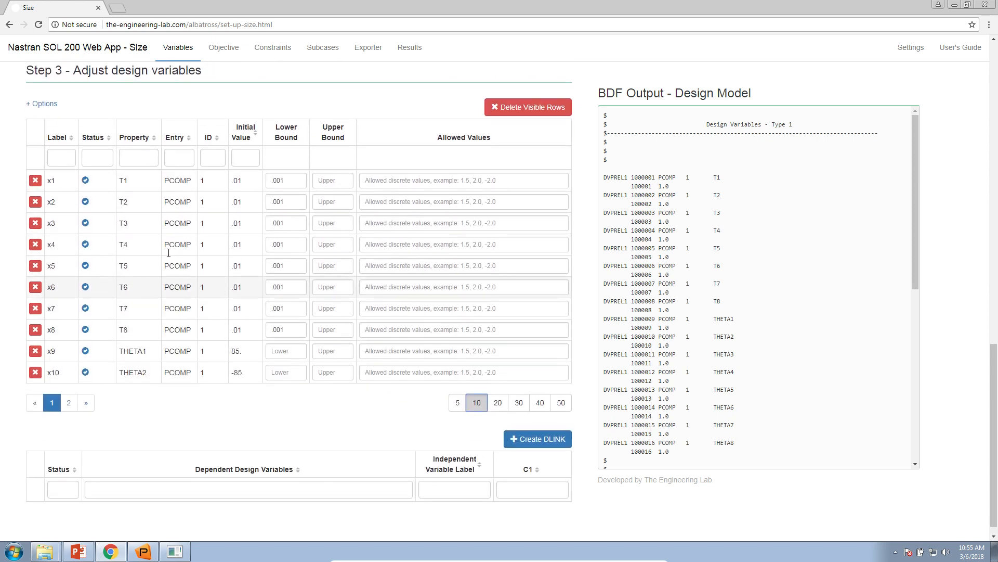
{"action": "left_click", "coordinate": [495, 396]}
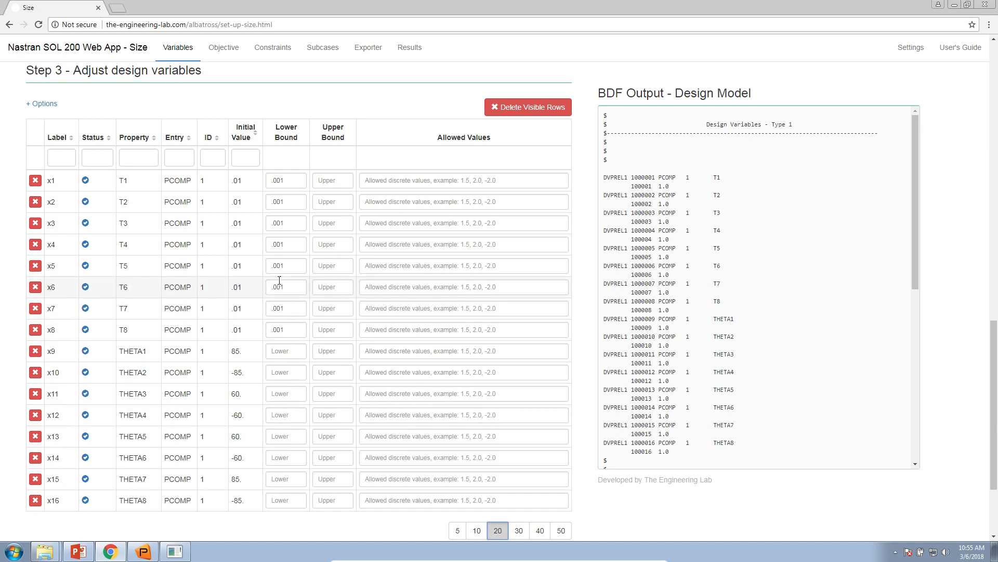
Step: Set the bounds of design variable x9 (THETA1) to -90. lower and 90. upper
{"action": "scroll", "coordinate": [284, 282], "scroll_direction": "down", "scroll_amount": 1}
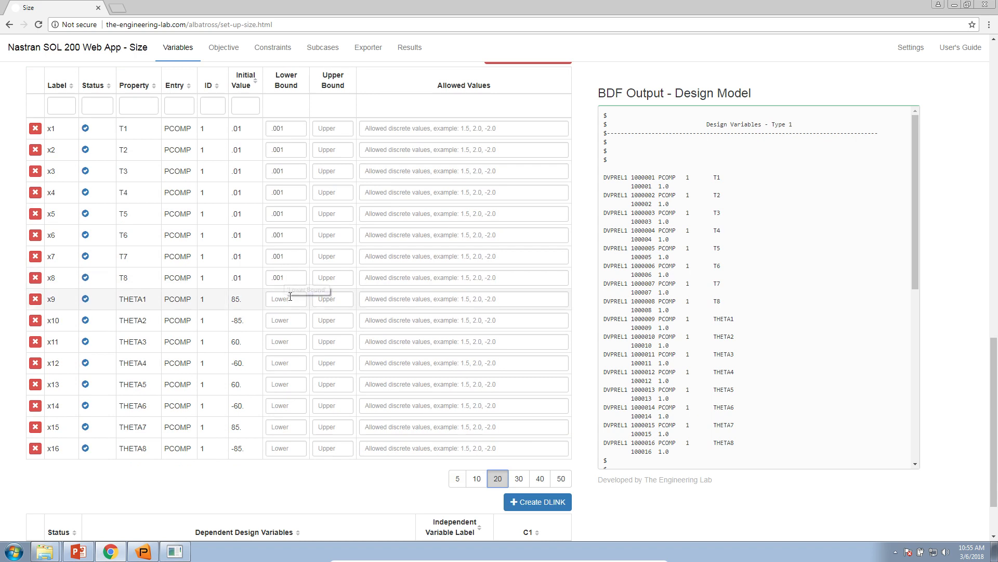
{"action": "left_click", "coordinate": [290, 297]}
{"action": "type", "text": "-90."}
{"action": "key", "text": "Tab"}
{"action": "type", "text": "90."}
{"action": "key", "text": "Tab"}
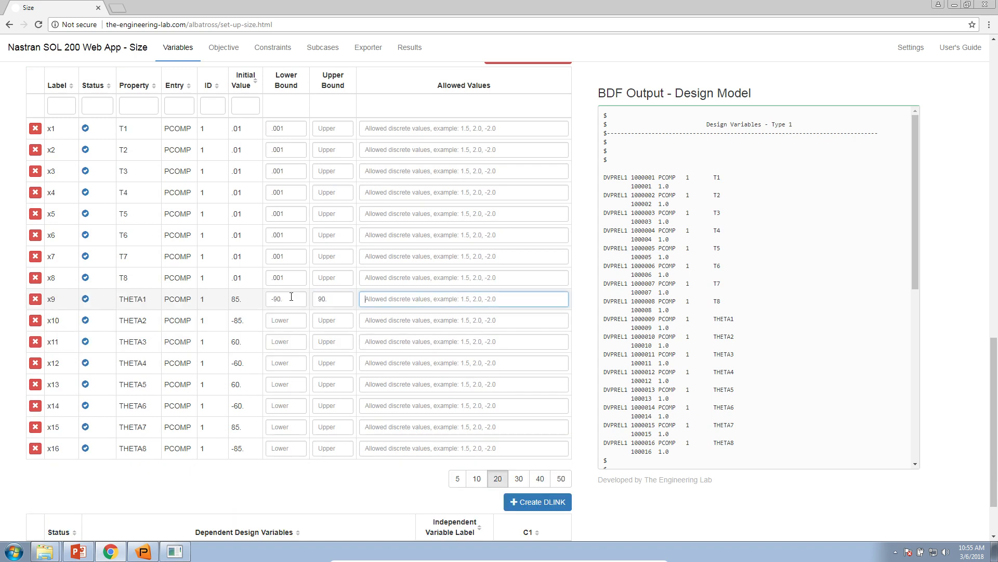
Step: Set the bounds of design variable x10 (THETA2) to -90. lower and 90. upper
{"action": "left_click", "coordinate": [287, 322]}
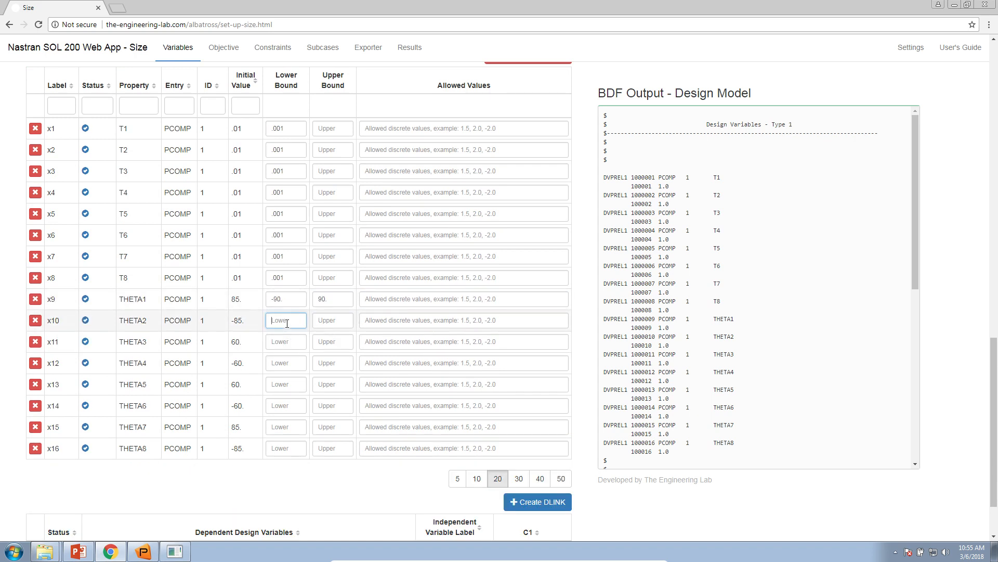
{"action": "type", "text": "-90."}
{"action": "key", "text": "Tab"}
{"action": "type", "text": "90."}
{"action": "key", "text": "Tab"}
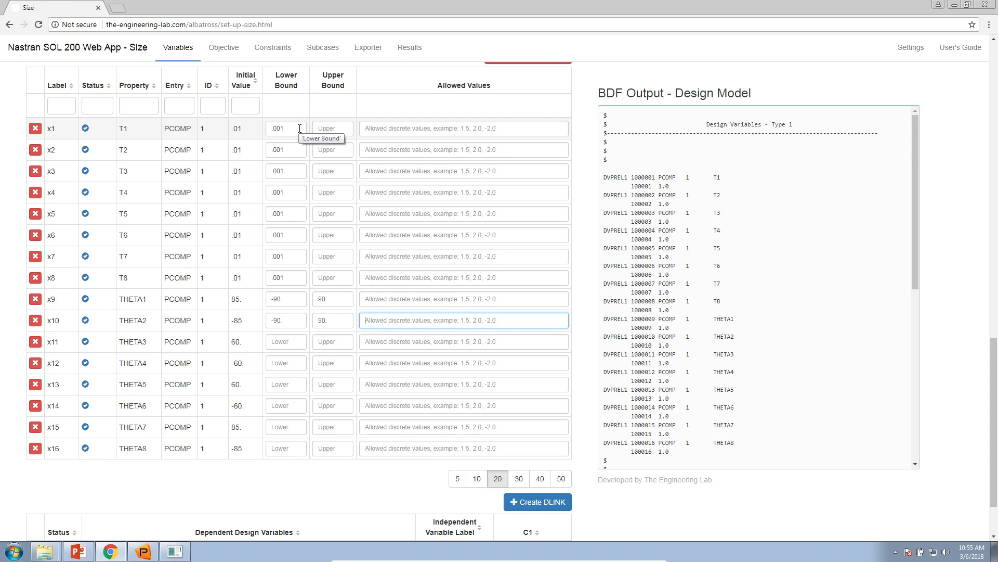
Step: Set the upper bound of design variable x1 (T1) to 10
{"action": "left_click", "coordinate": [325, 128]}
{"action": "type", "text": "10."}
{"action": "key", "text": "Tab"}
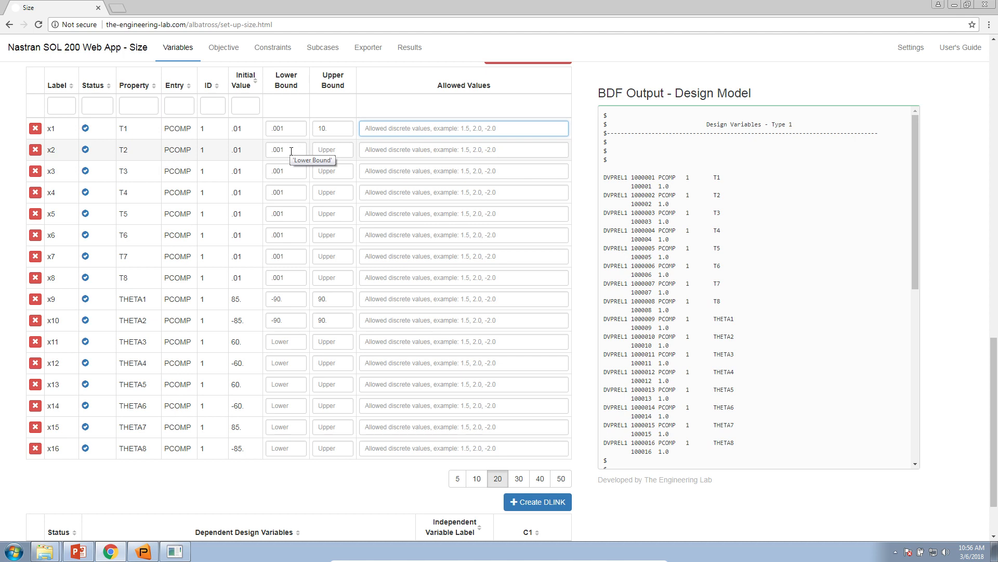
{"action": "left_click_drag", "start_coordinate": [118, 151], "coordinate": [134, 152]}
{"action": "left_click", "coordinate": [234, 218]}
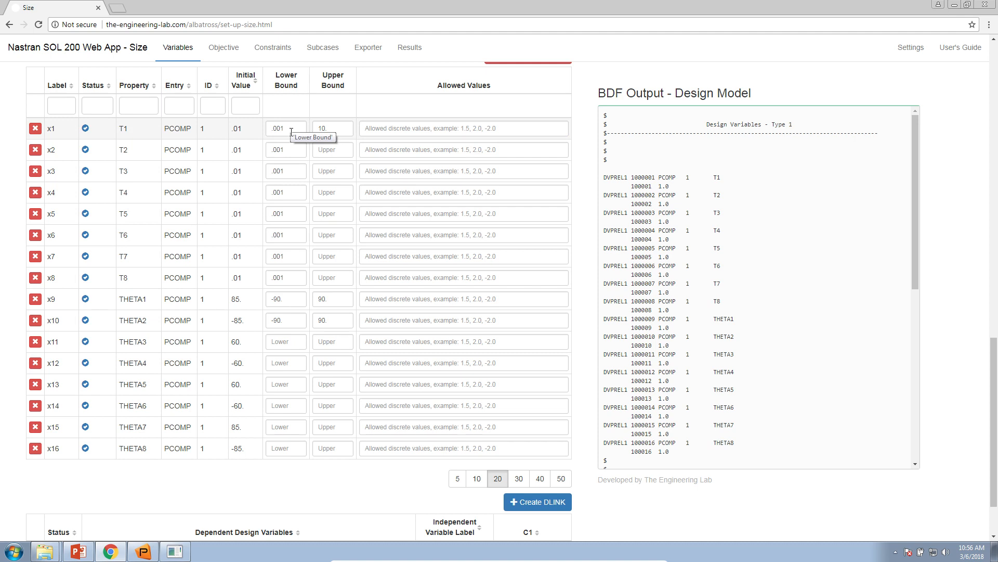
{"action": "double_click", "coordinate": [291, 299]}
{"action": "double_click", "coordinate": [289, 319]}
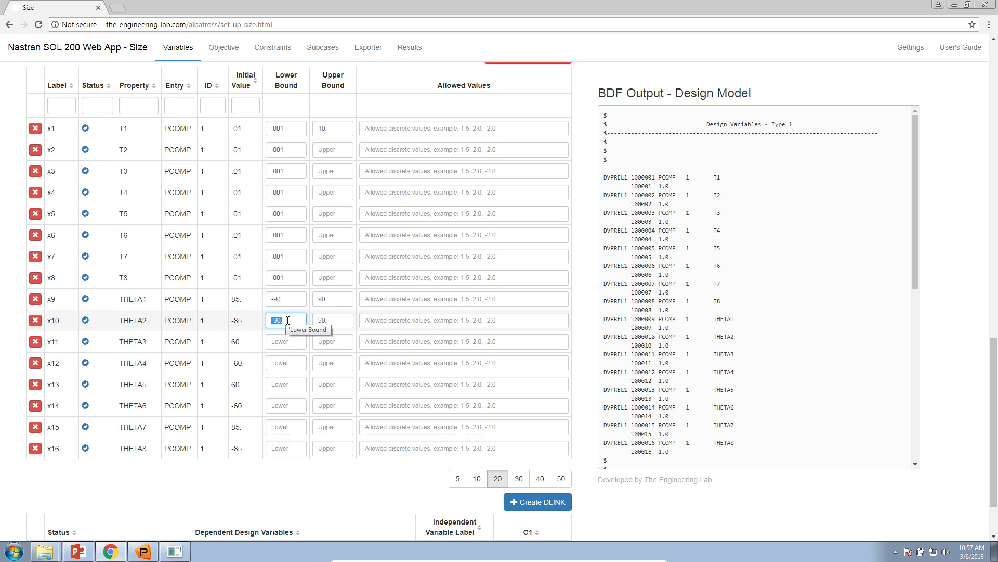
Step: Set the allowed values of design variable x9 (THETA1) to "-90., THRU, 90., BY, 5.0"
{"action": "left_click", "coordinate": [378, 300]}
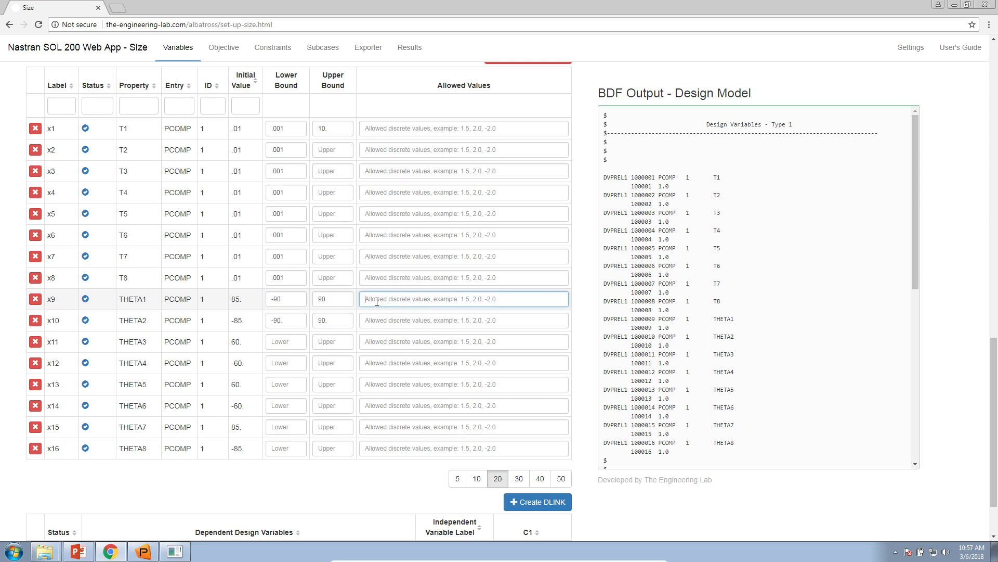
{"action": "type", "text": "-90"}
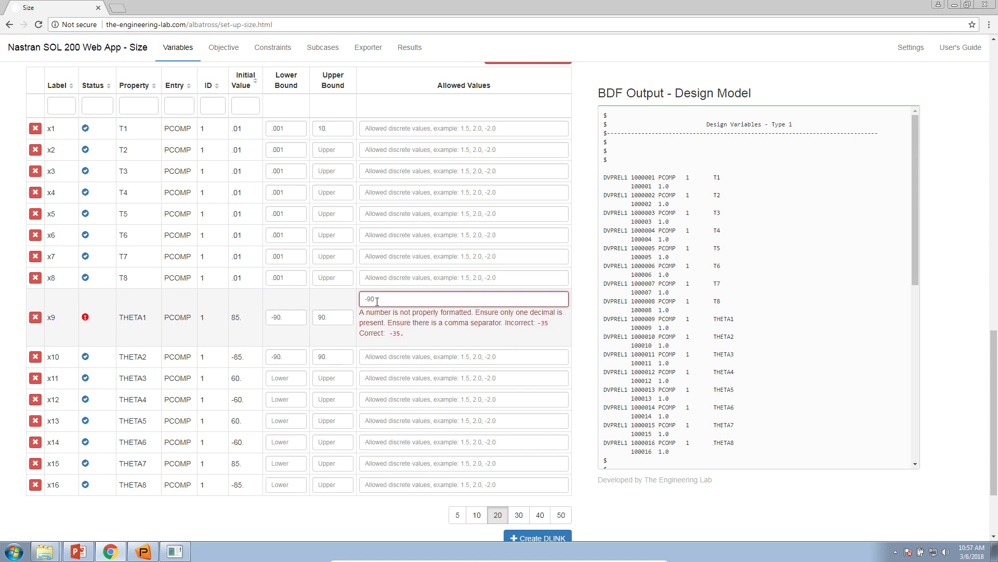
{"action": "type", "text": "."}
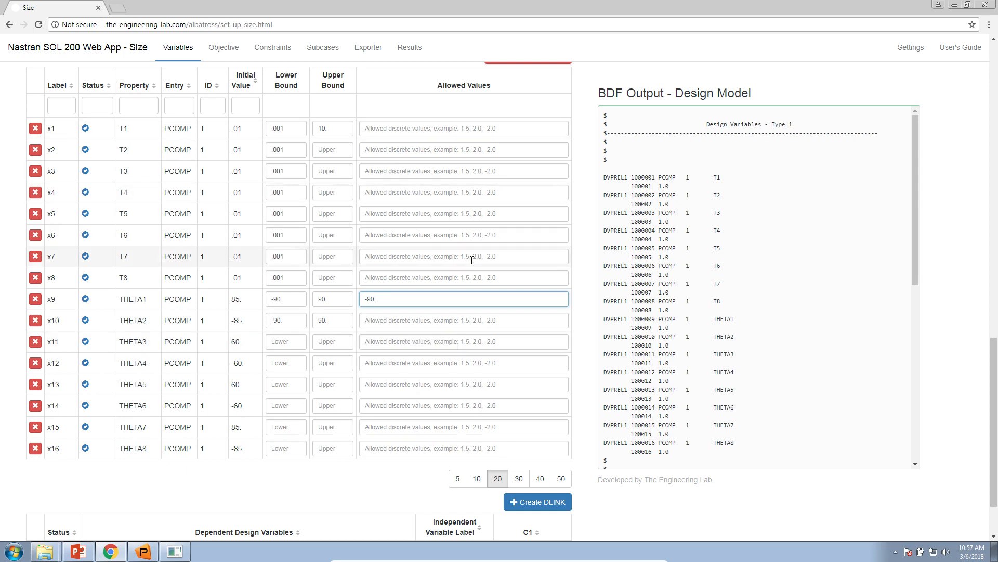
{"action": "key", "text": "ctrl+plus"}
{"action": "key", "text": "ctrl+plus"}
{"action": "key", "text": "ctrl+plus"}
{"action": "scroll", "coordinate": [468, 269], "scroll_direction": "down", "scroll_amount": 3}
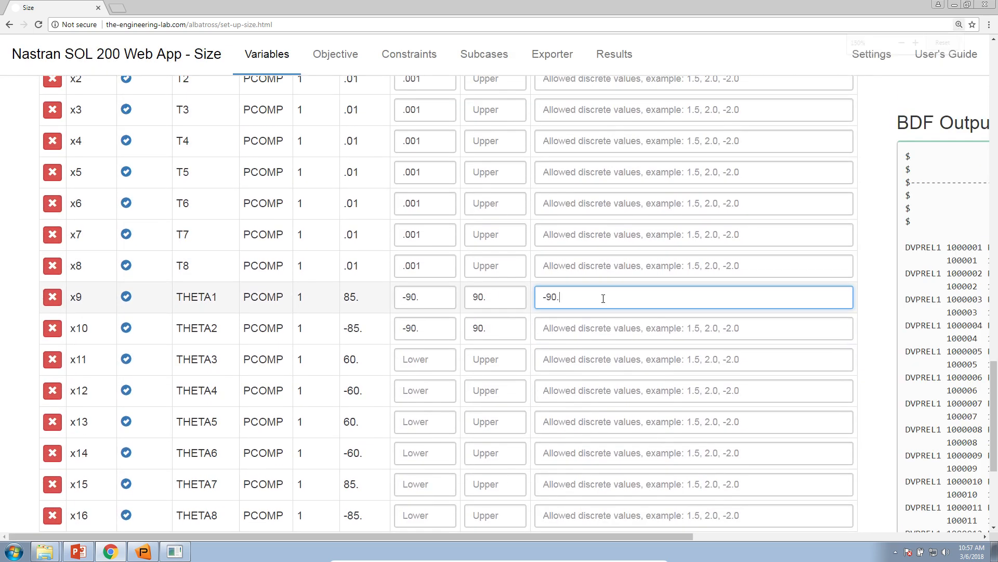
{"action": "type", "text": "THRU, 90., BY, 5.0"}
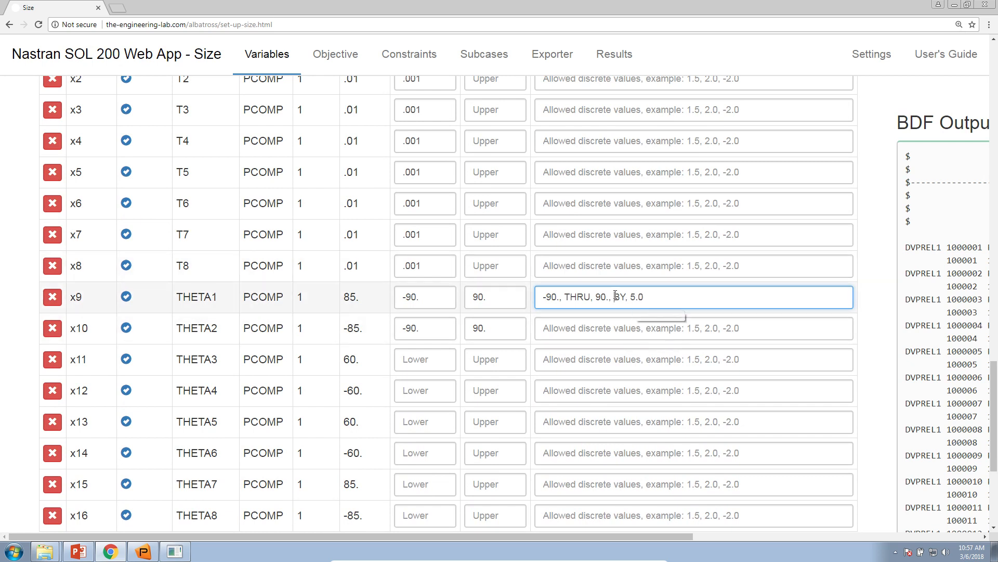
Step: Copy the allowed values of x9 (THETA1) into the allowed values of x10 (THETA2)
{"action": "triple_click", "coordinate": [615, 298]}
{"action": "key", "text": "ctrl+c"}
{"action": "left_click", "coordinate": [613, 322]}
{"action": "key", "text": "ctrl+v"}
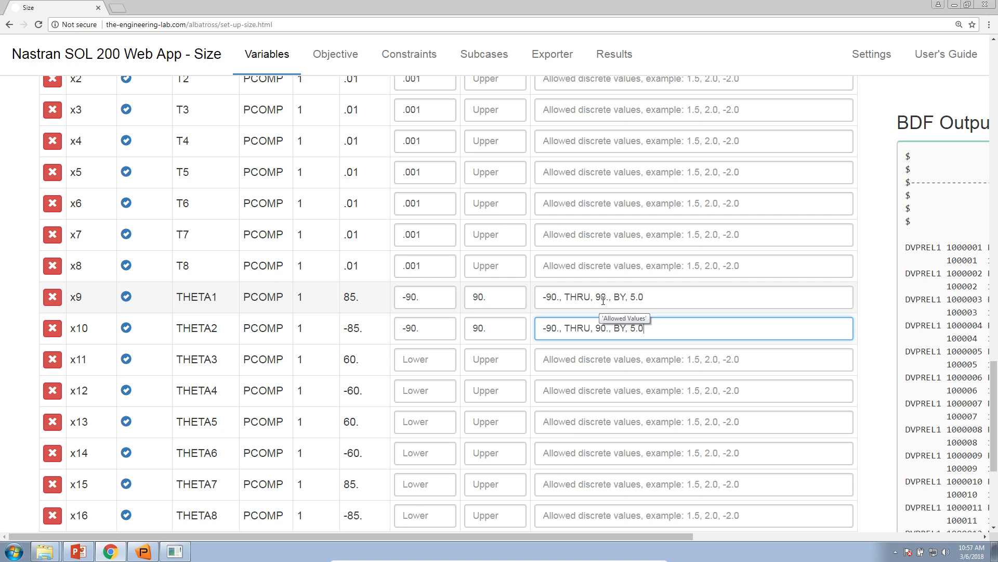
{"action": "left_click", "coordinate": [631, 297]}
{"action": "type", "text": ", -85.0,"}
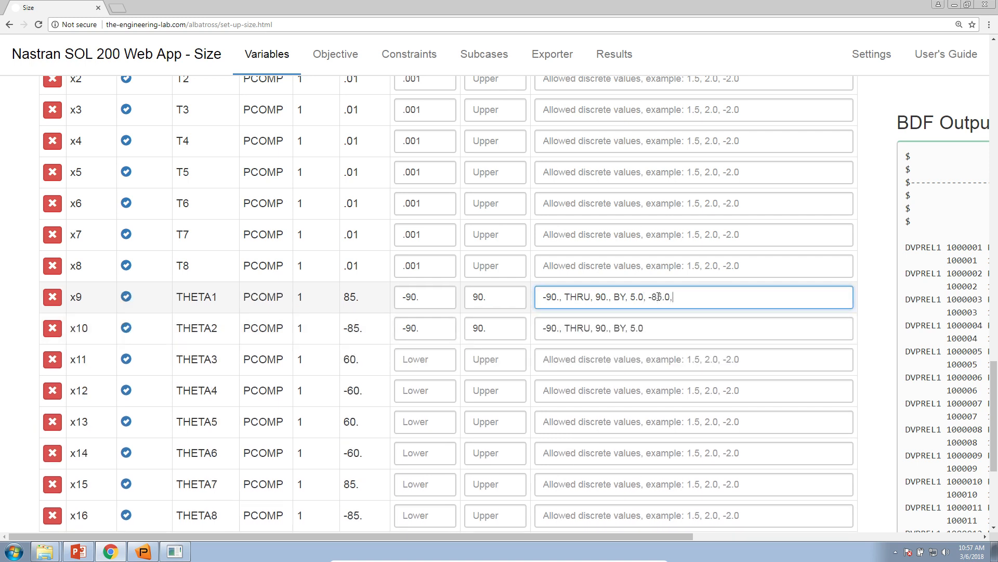
{"action": "type", "text": " 85"}
{"action": "type", "text": ".,"}
{"action": "left_click_drag", "start_coordinate": [643, 301], "coordinate": [700, 297]}
{"action": "key", "text": "BackSpace"}
Step: Reset the page zoom to default and create a DLINK row below the design variables table
{"action": "scroll", "coordinate": [546, 344], "scroll_direction": "down", "scroll_amount": 2}
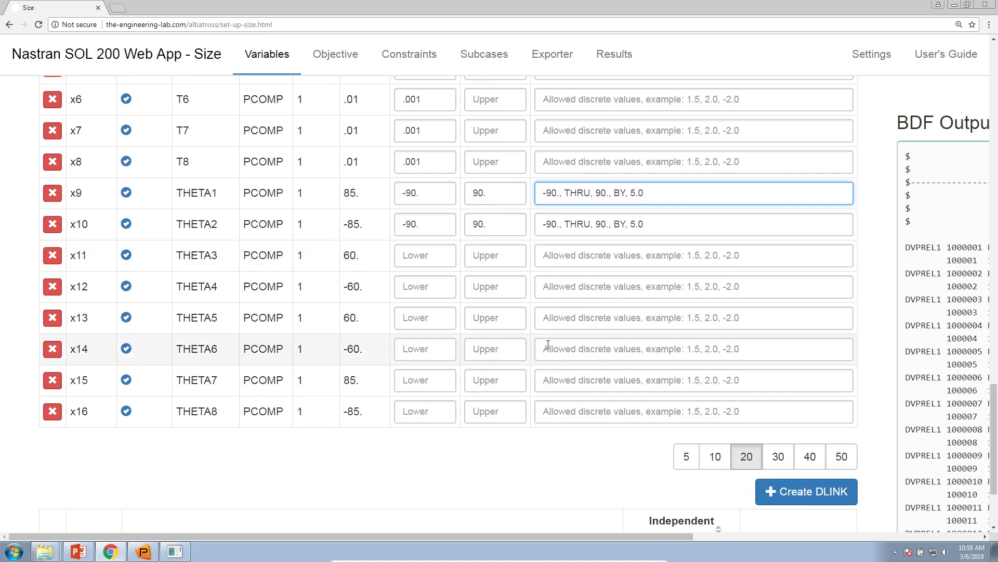
{"action": "left_click", "coordinate": [959, 24]}
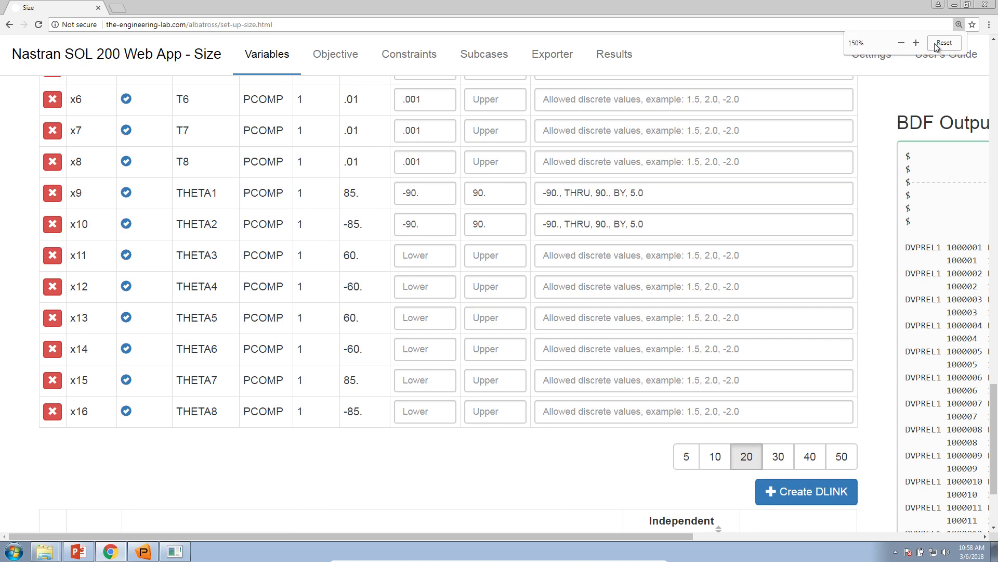
{"action": "left_click", "coordinate": [936, 45]}
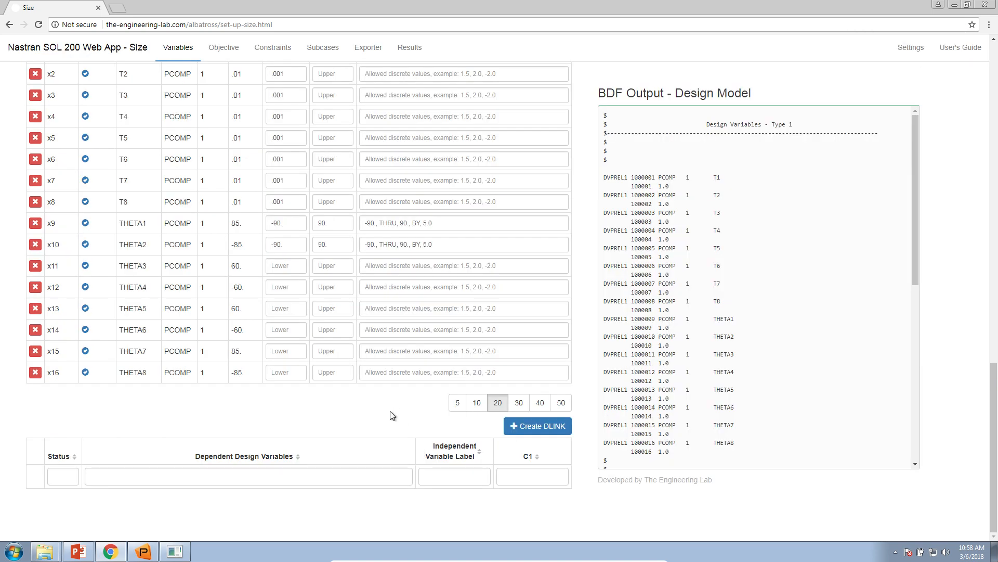
{"action": "left_click", "coordinate": [526, 431]}
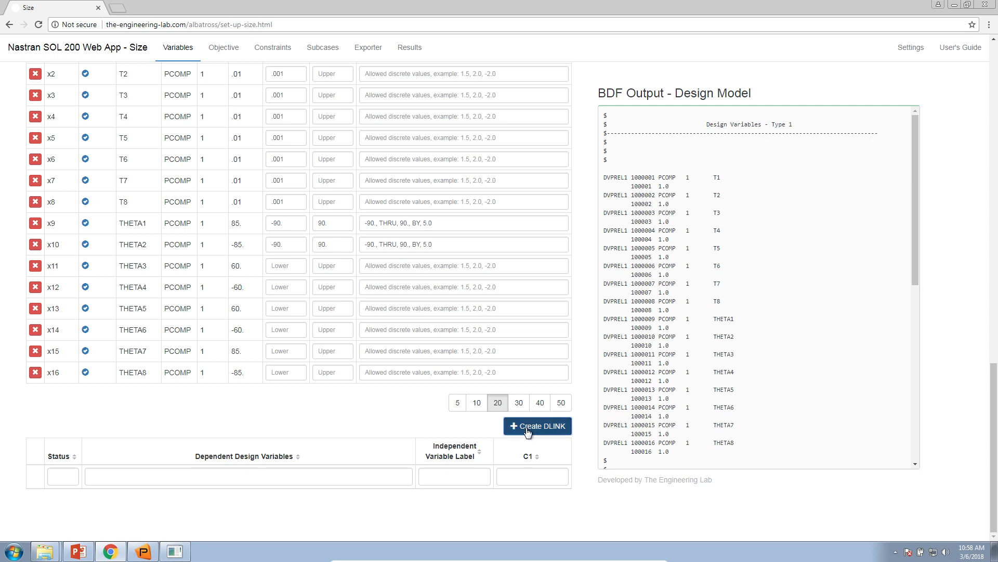
{"action": "scroll", "coordinate": [526, 431], "scroll_direction": "down", "scroll_amount": 1}
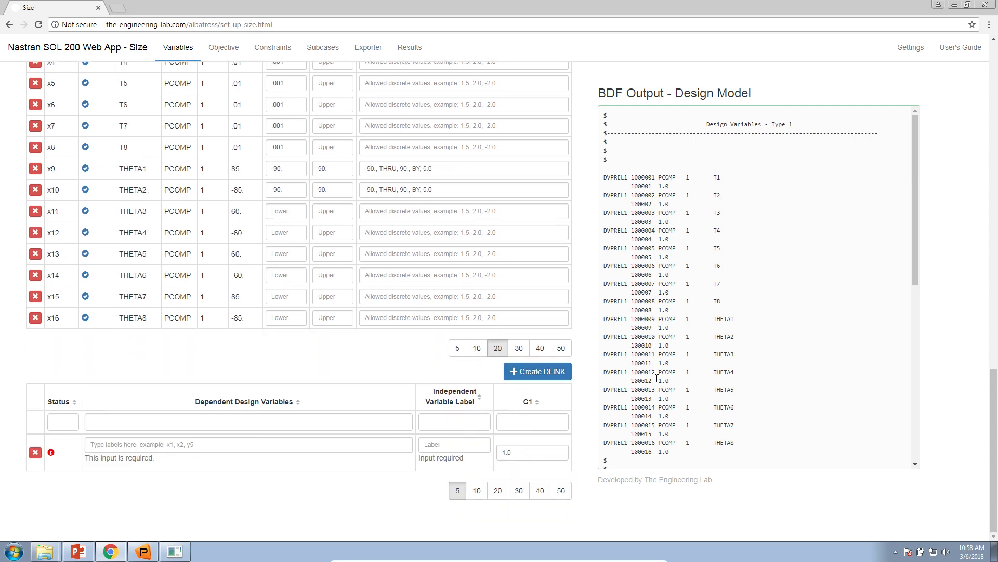
{"action": "scroll", "coordinate": [657, 378], "scroll_direction": "down", "scroll_amount": 8}
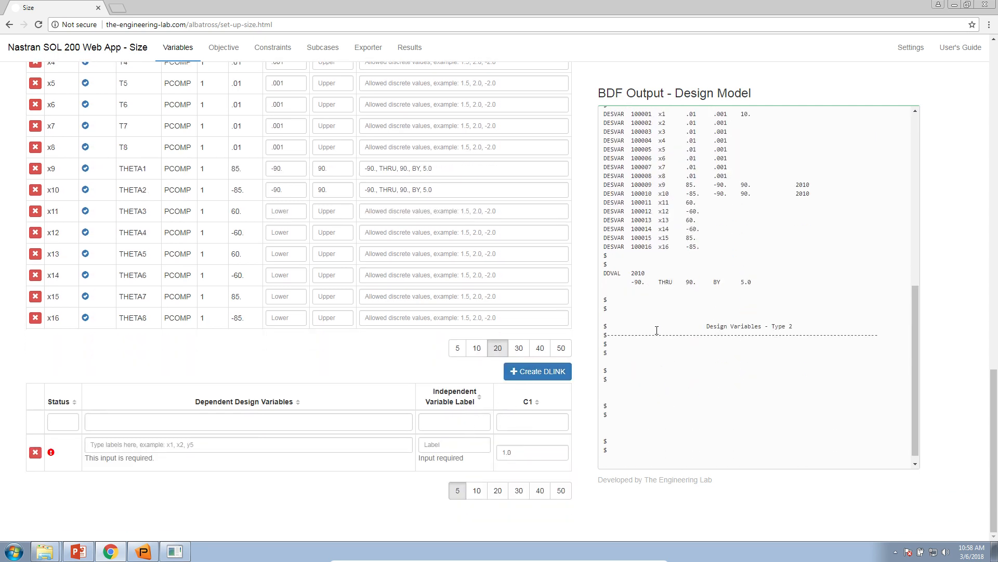
{"action": "scroll", "coordinate": [693, 256], "scroll_direction": "up", "scroll_amount": 2}
{"action": "left_click_drag", "start_coordinate": [667, 181], "coordinate": [719, 362]}
{"action": "left_click", "coordinate": [720, 362]}
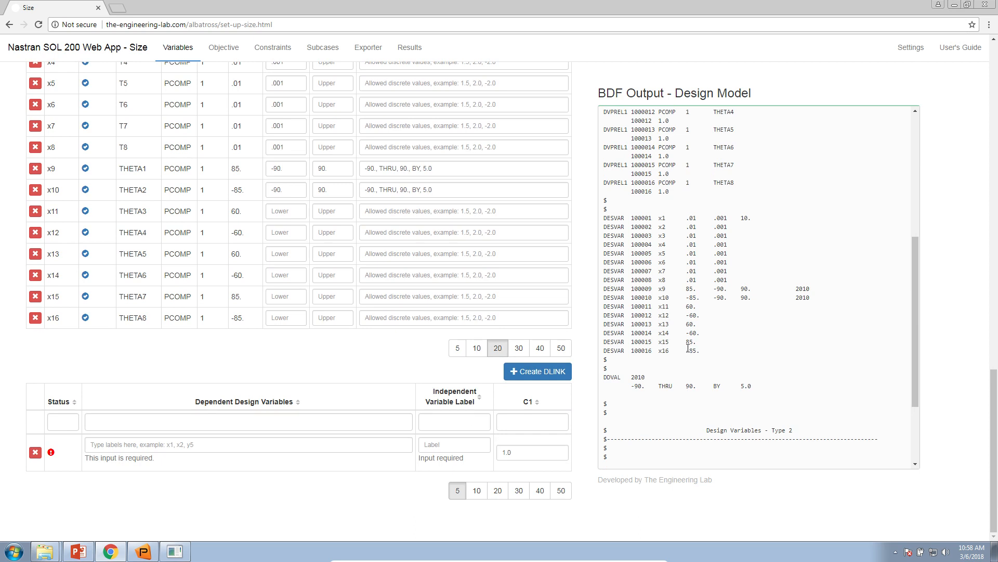
Step: Define the new DLINK with x2 as the dependent design variable and x1 as the independent variable
{"action": "left_click", "coordinate": [297, 449]}
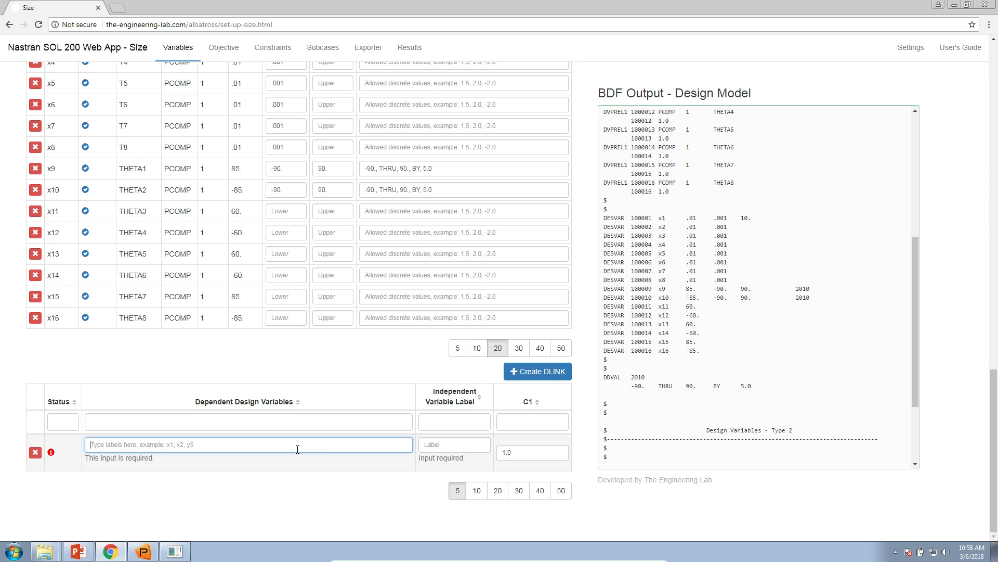
{"action": "type", "text": "x2"}
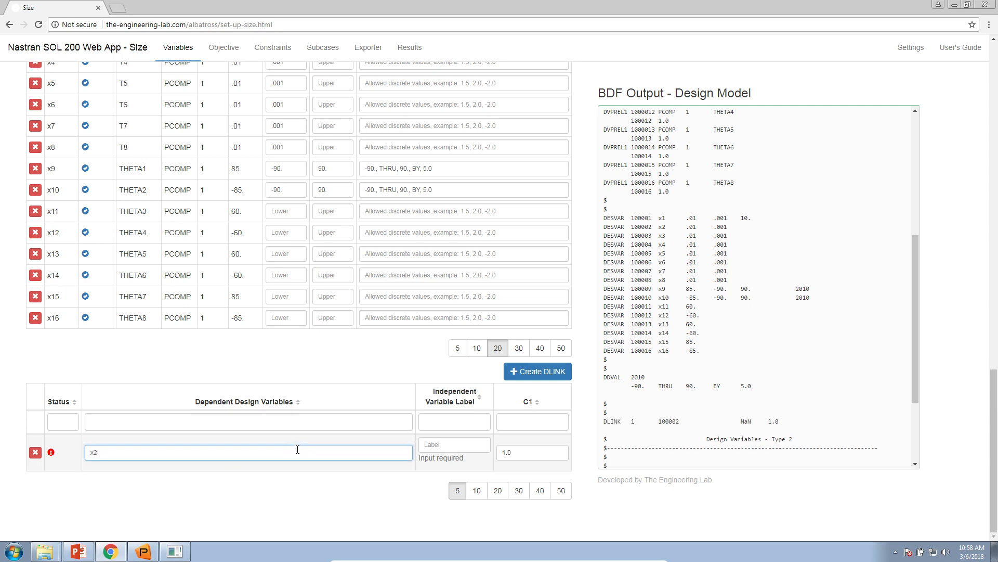
{"action": "left_click", "coordinate": [472, 443]}
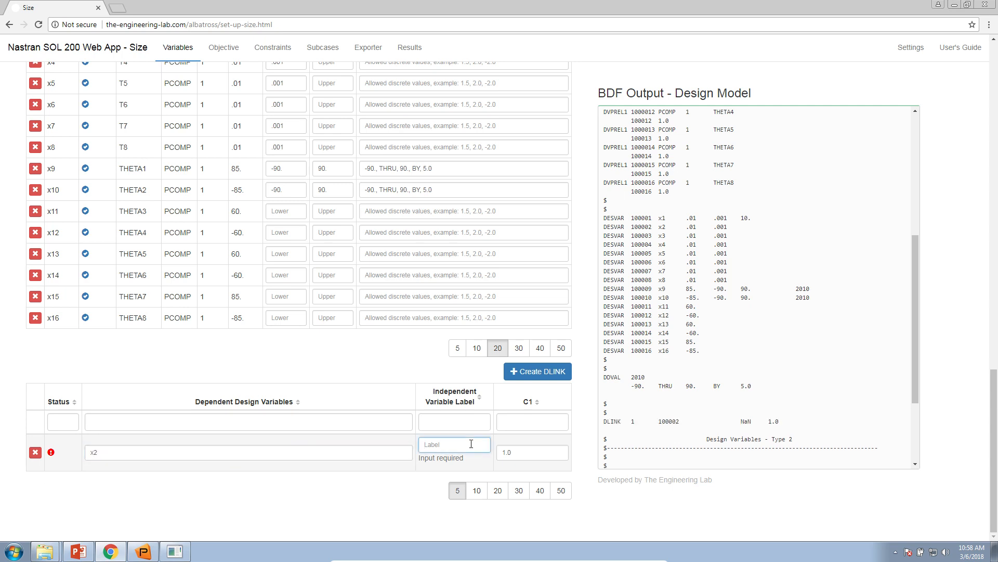
{"action": "type", "text": "x1"}
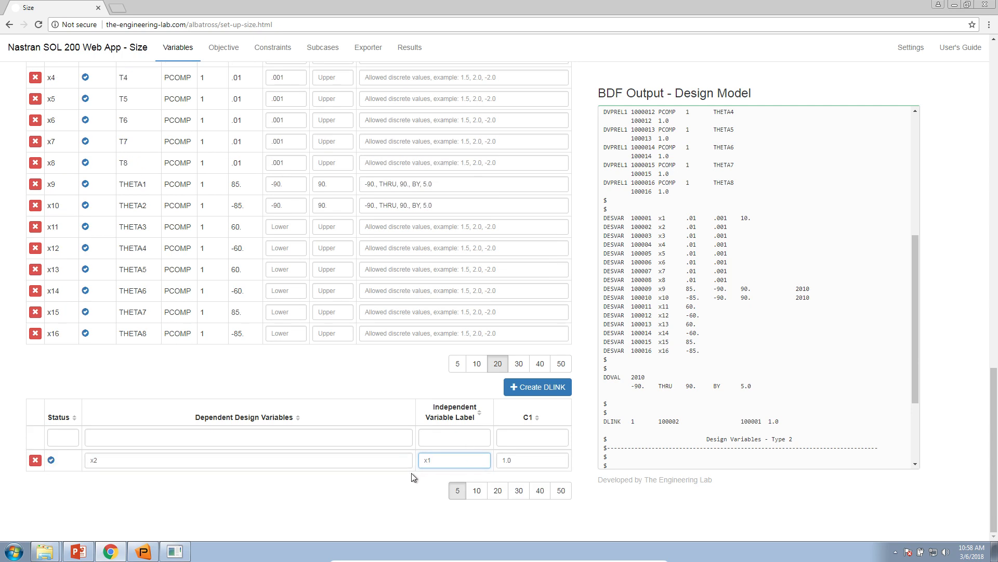
Step: Compare the labels used in the DLINK with the label, property, entry and ID of variables x1 and x10
{"action": "double_click", "coordinate": [89, 461]}
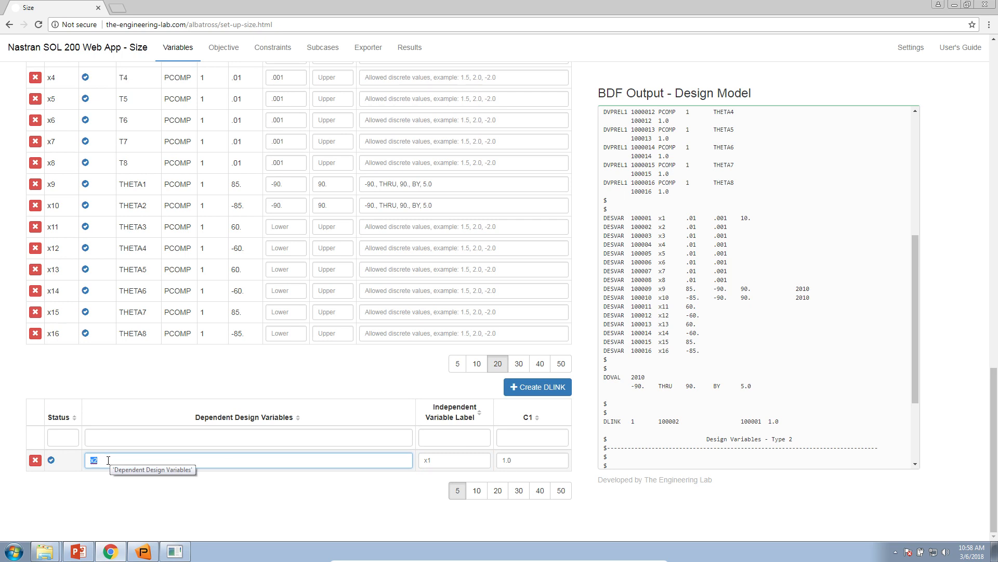
{"action": "left_click", "coordinate": [427, 460]}
{"action": "double_click", "coordinate": [427, 461]}
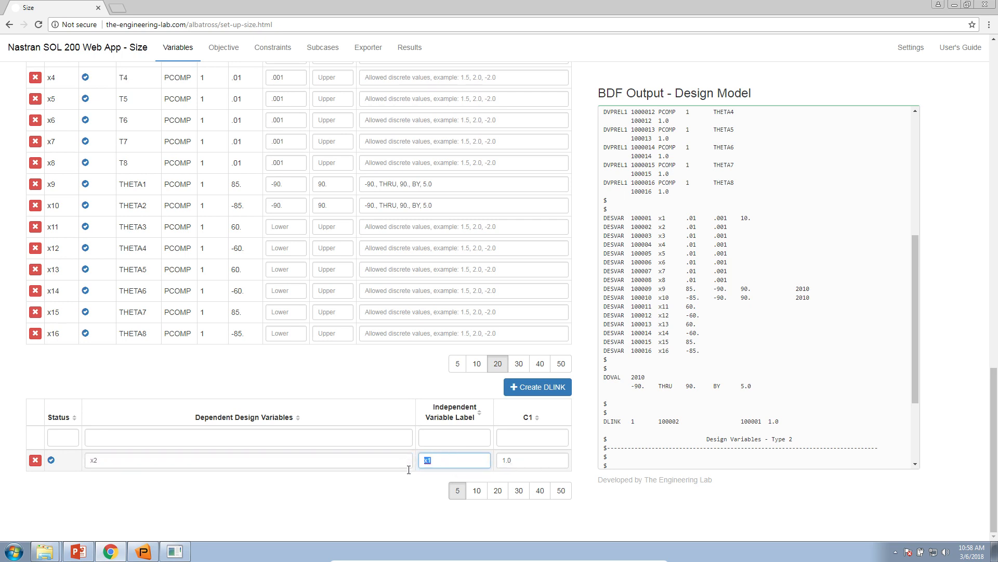
{"action": "scroll", "coordinate": [364, 496], "scroll_direction": "up", "scroll_amount": 3}
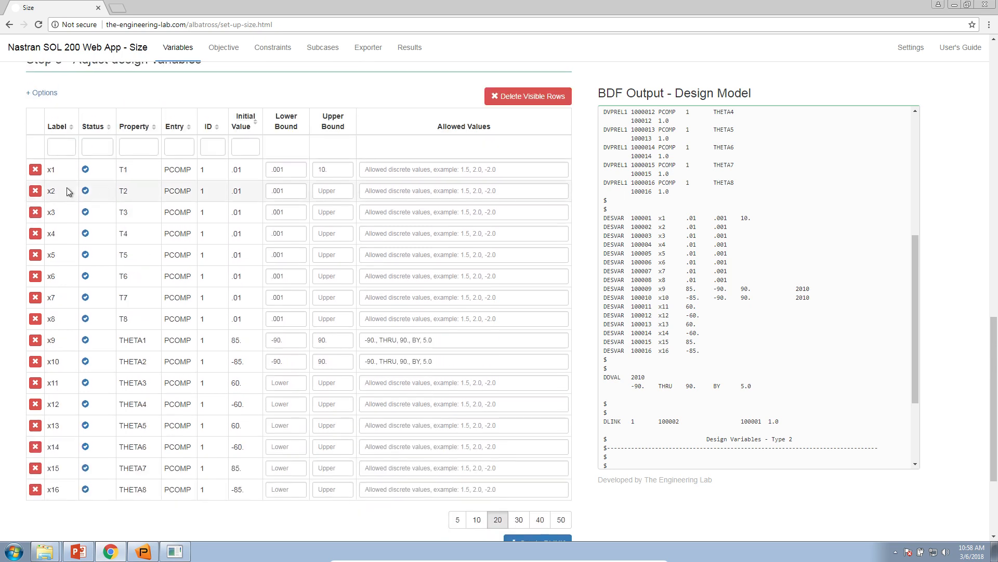
{"action": "double_click", "coordinate": [52, 170]}
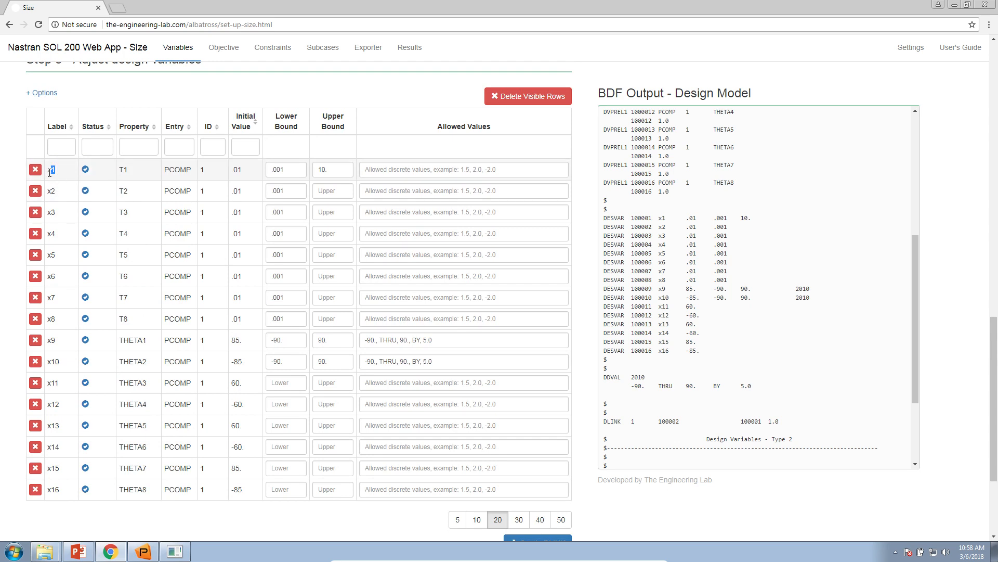
{"action": "double_click", "coordinate": [123, 171]}
{"action": "left_click_drag", "start_coordinate": [138, 174], "coordinate": [218, 174]}
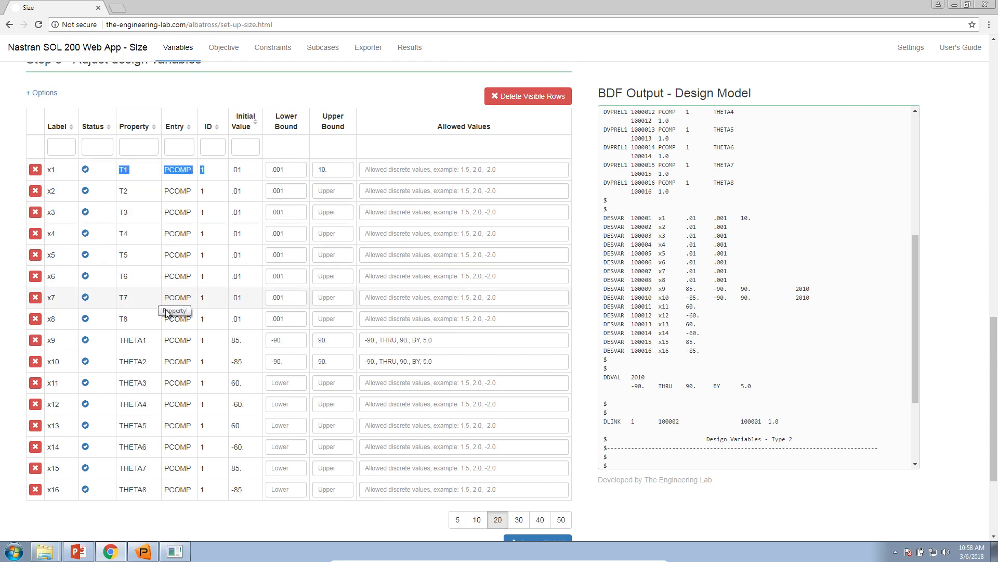
{"action": "double_click", "coordinate": [57, 361]}
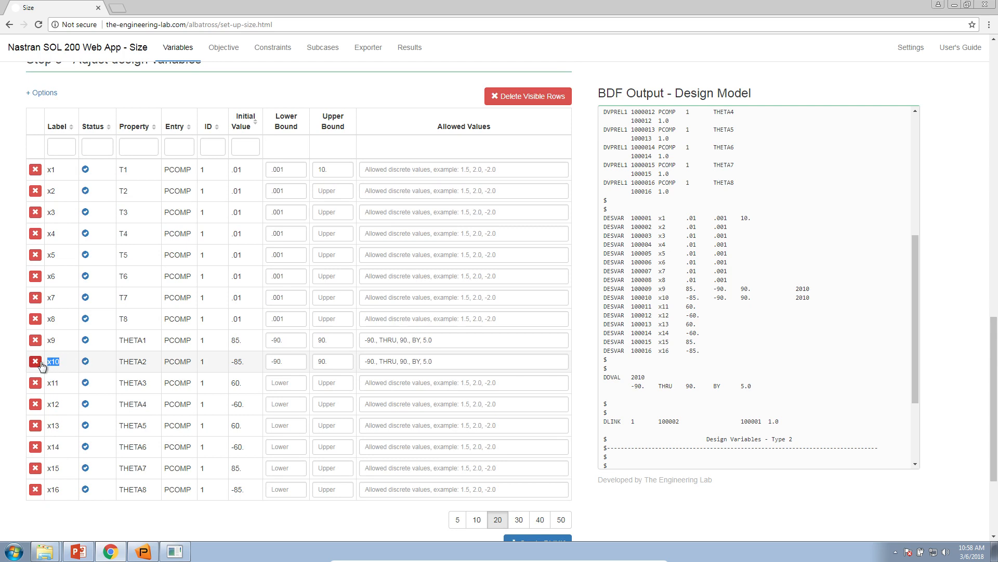
{"action": "double_click", "coordinate": [148, 361]}
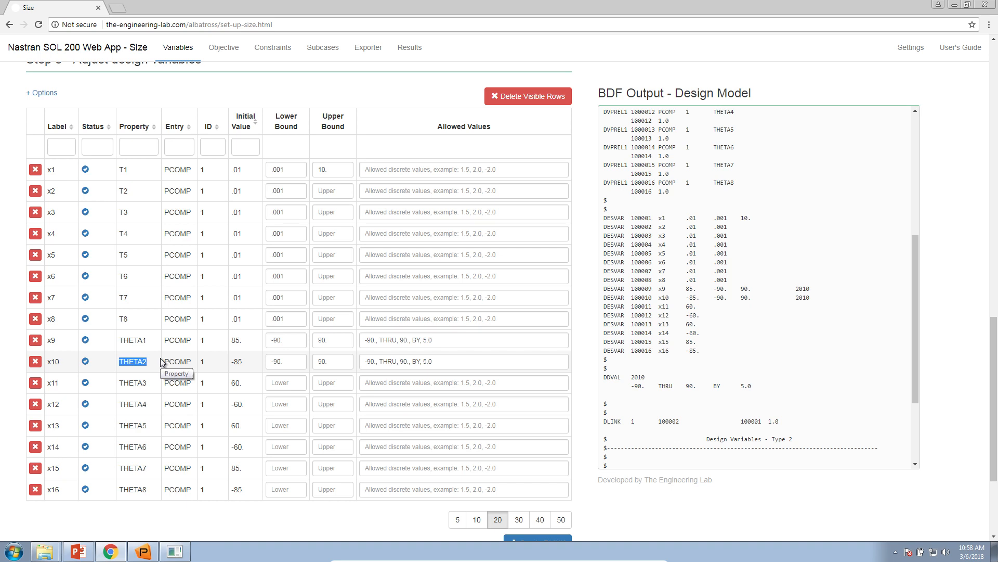
{"action": "scroll", "coordinate": [215, 361], "scroll_direction": "down", "scroll_amount": 3}
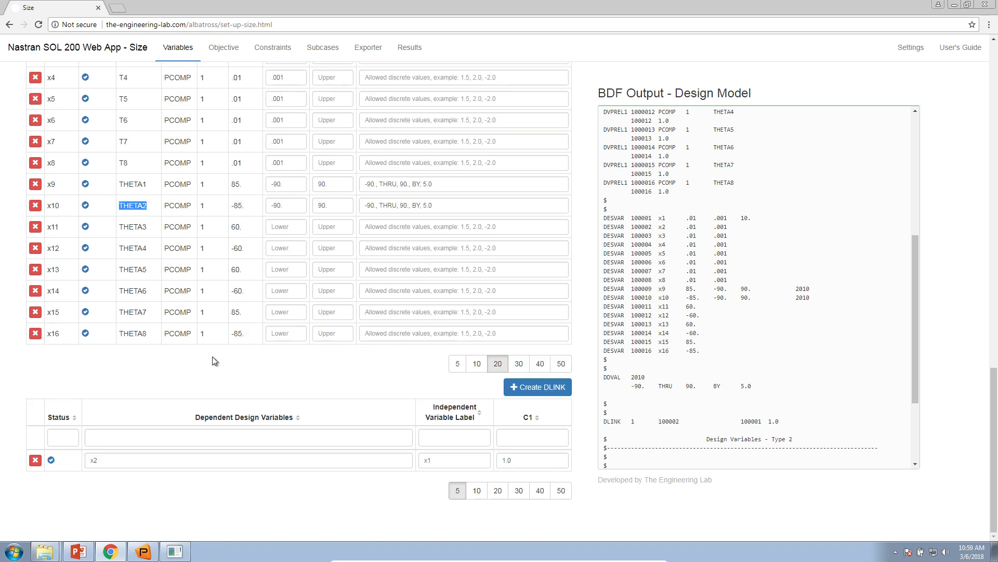
Step: Extend the DLINK's dependent design variables to x2, x3, x4, x5, x6, x7, x8
{"action": "left_click", "coordinate": [290, 458]}
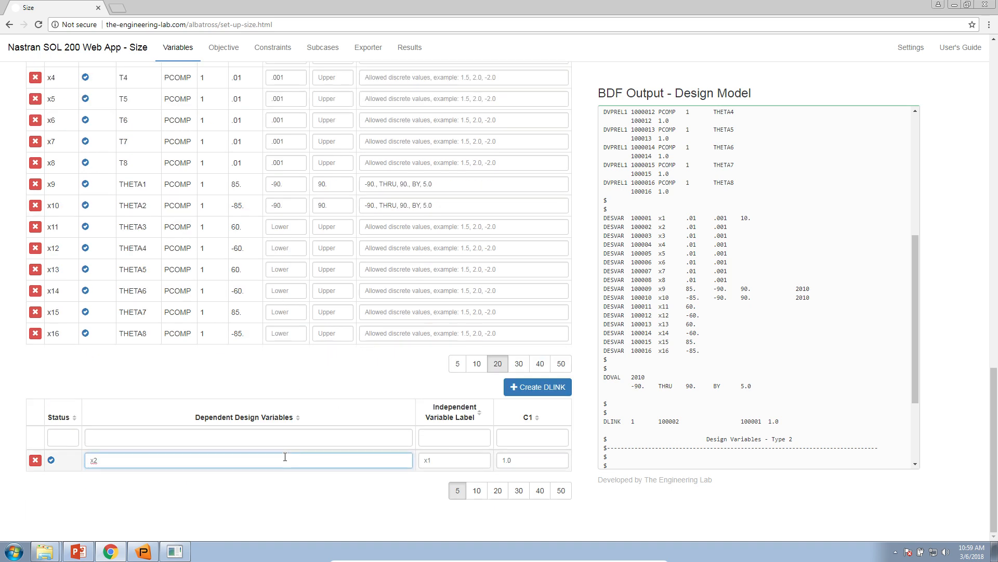
{"action": "type", "text": ", x333333,"}
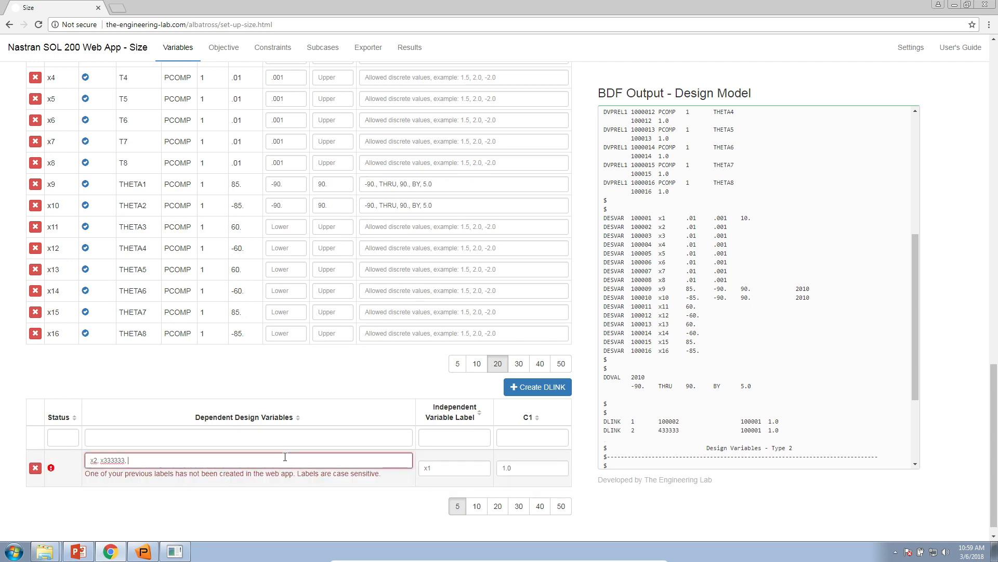
{"action": "key", "text": "BackSpace"}
{"action": "key", "text": "BackSpace"}
{"action": "key", "text": "BackSpace"}
{"action": "key", "text": "BackSpace"}
{"action": "key", "text": "BackSpace"}
{"action": "key", "text": "BackSpace"}
{"action": "key", "text": "BackSpace"}
{"action": "key", "text": "BackSpace"}
{"action": "key", "text": "BackSpace"}
{"action": "key", "text": "BackSpace"}
{"action": "key", "text": "BackSpace"}
{"action": "type", "text": "x3, x4, x5, x"}
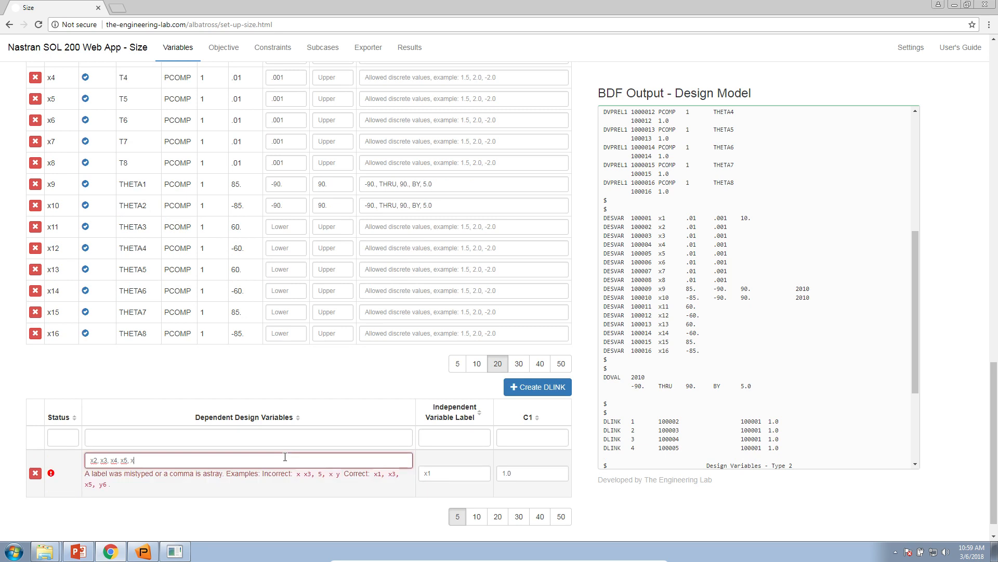
{"action": "type", "text": "6, x7, x8"}
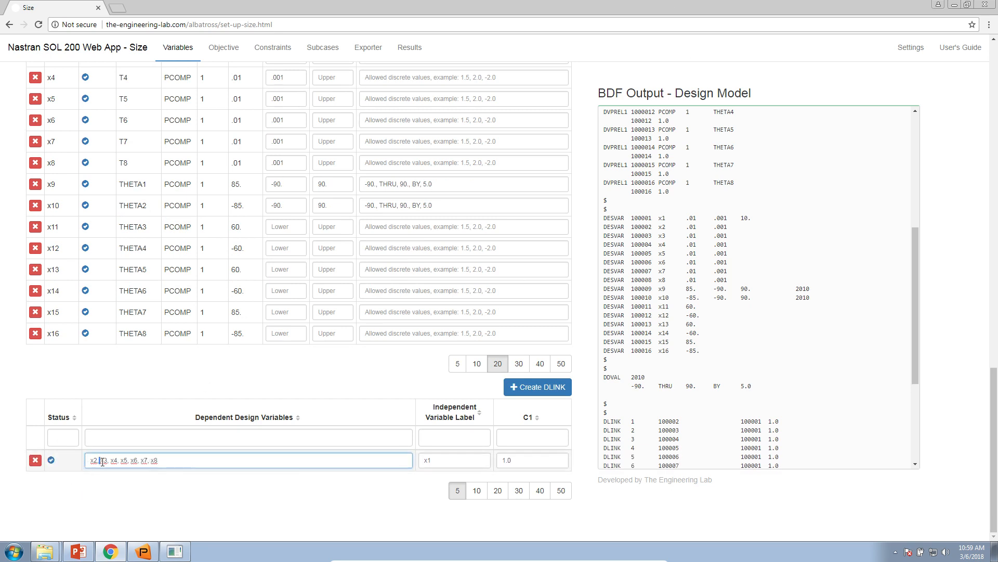
Step: Check the dependent variables linked to x1 against the DLINK entries in the BDF output
{"action": "left_click_drag", "start_coordinate": [436, 461], "coordinate": [405, 466]}
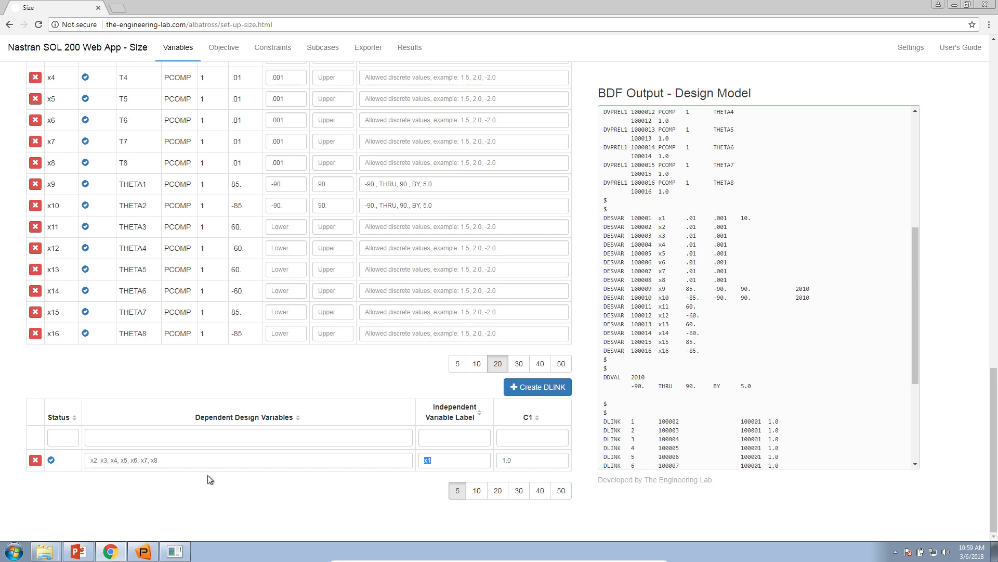
{"action": "left_click", "coordinate": [110, 461]}
{"action": "double_click", "coordinate": [114, 461]}
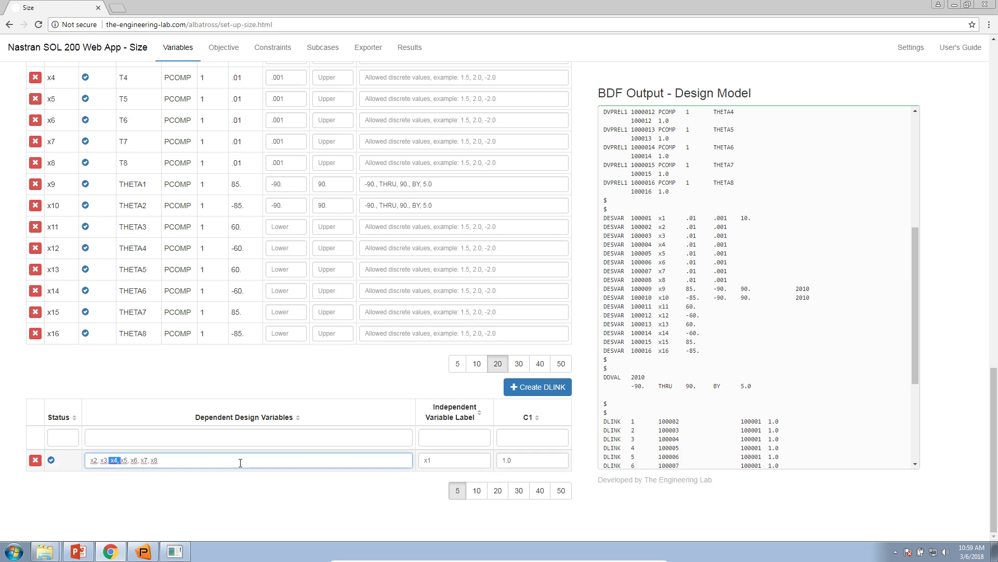
{"action": "double_click", "coordinate": [154, 461]}
{"action": "double_click", "coordinate": [429, 461]}
{"action": "left_click", "coordinate": [836, 410]}
{"action": "scroll", "coordinate": [780, 421], "scroll_direction": "down", "scroll_amount": 2}
{"action": "left_click_drag", "start_coordinate": [792, 379], "coordinate": [753, 378]}
{"action": "double_click", "coordinate": [607, 317]}
{"action": "left_click", "coordinate": [611, 323]}
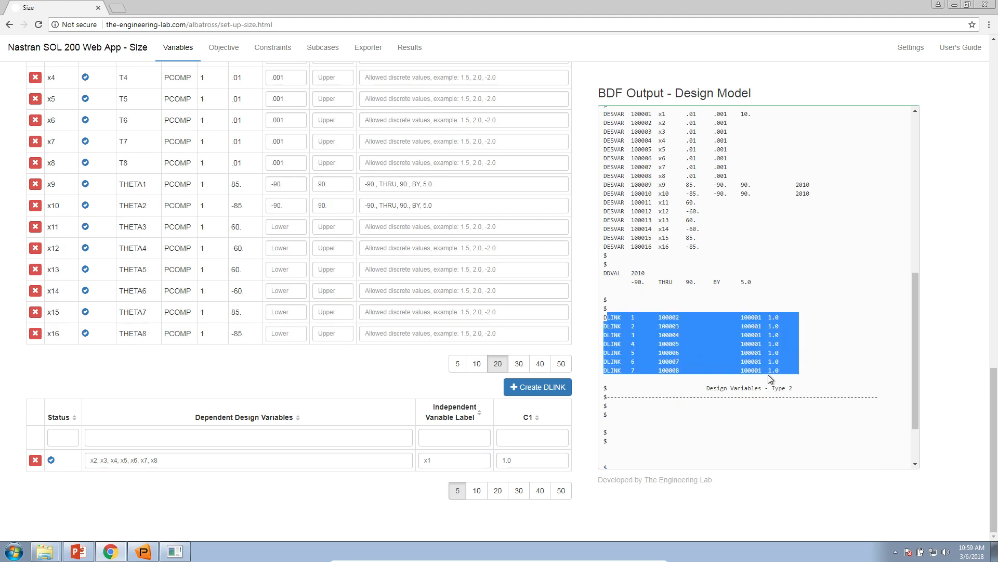
Step: Create two more empty DLINK rows and enlarge the page to show the DLINK table
{"action": "left_click", "coordinate": [476, 396]}
{"action": "scroll", "coordinate": [306, 525], "scroll_direction": "up", "scroll_amount": 1}
{"action": "scroll", "coordinate": [306, 525], "scroll_direction": "up", "scroll_amount": 2}
{"action": "scroll", "coordinate": [312, 505], "scroll_direction": "down", "scroll_amount": 7}
{"action": "left_click", "coordinate": [771, 311]}
{"action": "left_click", "coordinate": [771, 311]}
{"action": "scroll", "coordinate": [448, 339], "scroll_direction": "down", "scroll_amount": 2}
Step: Switch to PowerPoint to consult the variable linking on the Optimization Problem Statement slide for the second DLINK row
{"action": "left_click", "coordinate": [326, 334]}
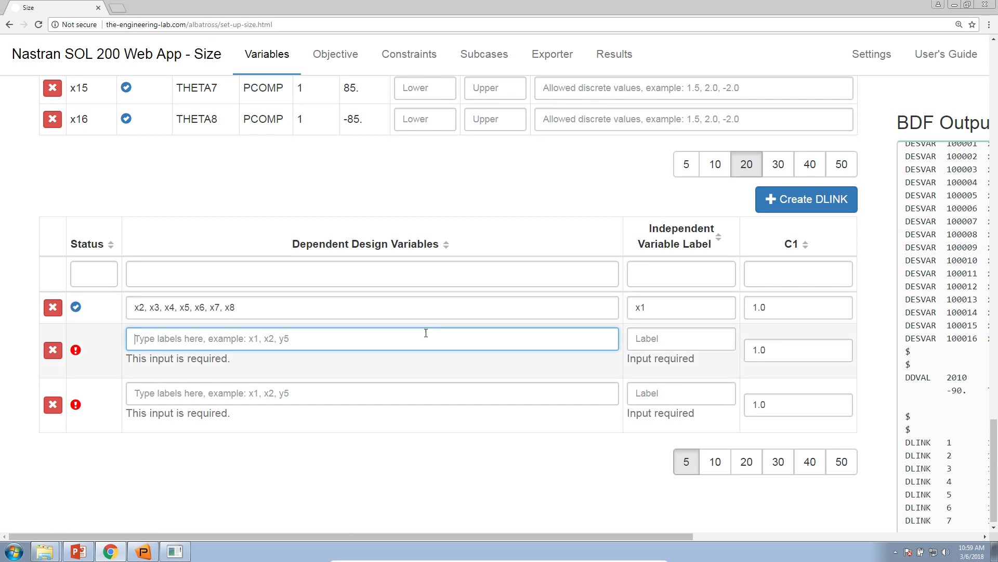
{"action": "left_click", "coordinate": [78, 551]}
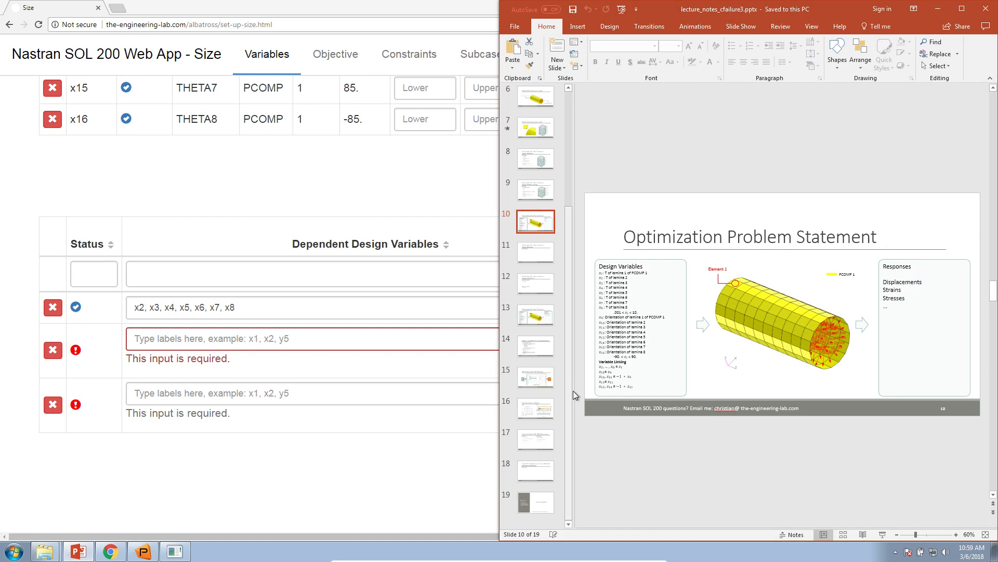
Step: Enlarge the Variable Linking text on the slide, and link x15 to independent variable x9 in the web app's second DLINK row
{"action": "left_click", "coordinate": [627, 361]}
{"action": "left_click", "coordinate": [934, 535]}
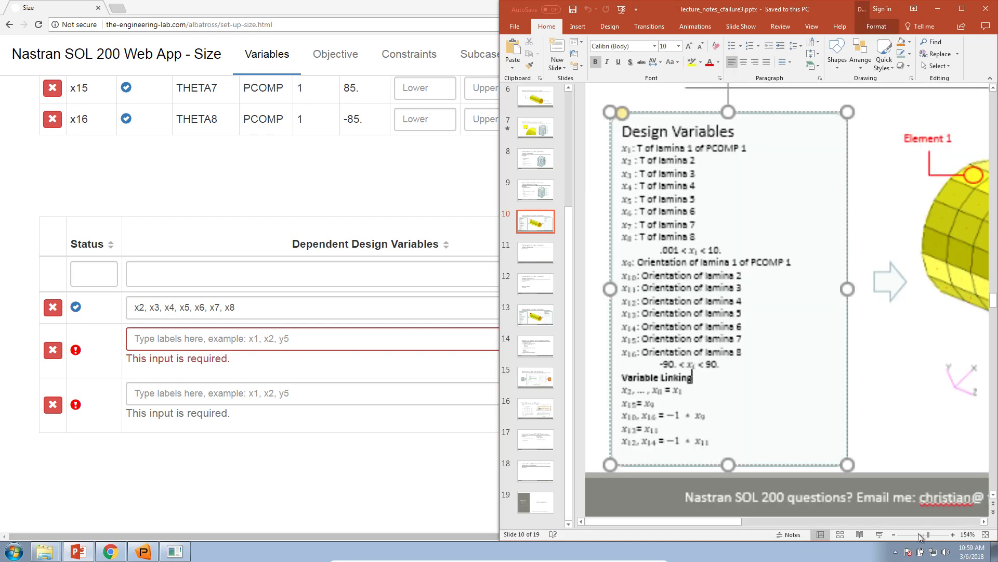
{"action": "left_click", "coordinate": [938, 534]}
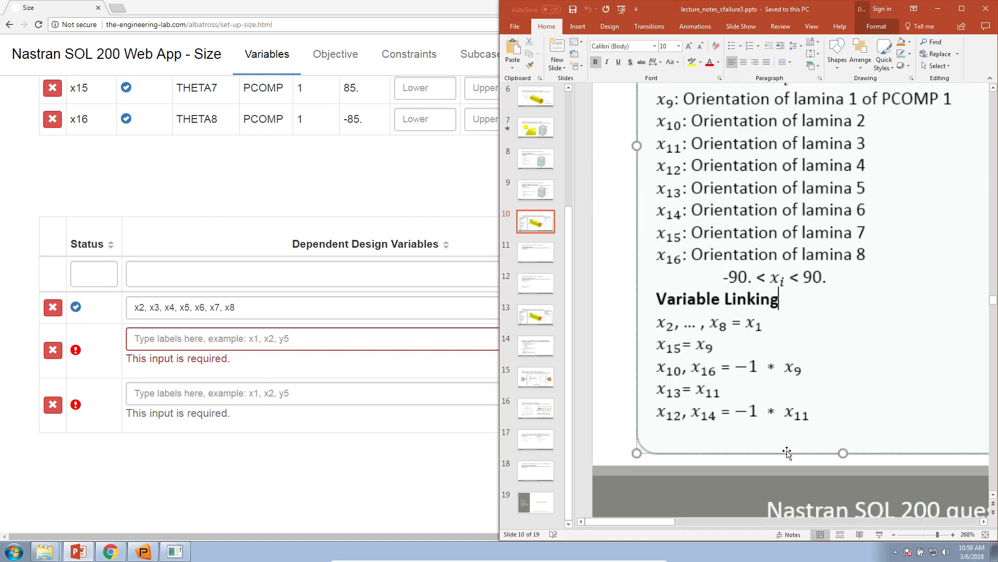
{"action": "left_click", "coordinate": [316, 338]}
{"action": "type", "text": "x15"}
{"action": "left_click", "coordinate": [647, 339]}
{"action": "type", "text": "x9"}
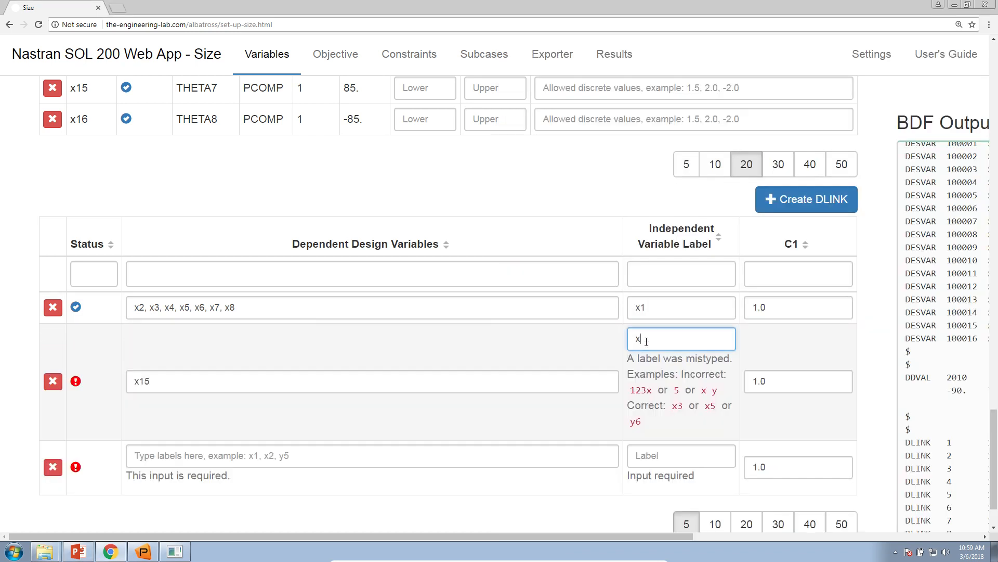
Step: Consult the PowerPoint linking list and fill the third DLINK row with dependent x10, independent x9 and C1 of -1.0
{"action": "left_click", "coordinate": [78, 551]}
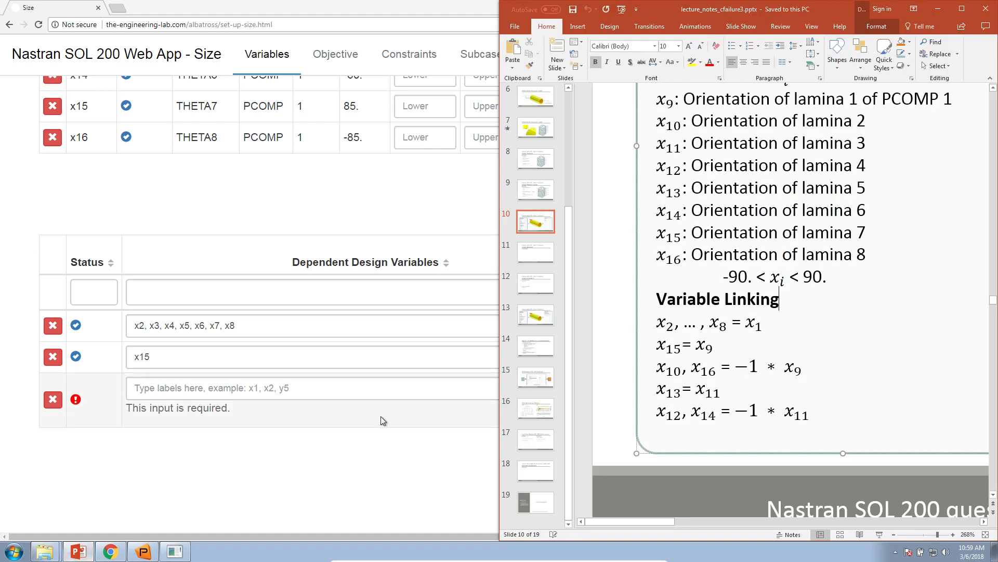
{"action": "left_click", "coordinate": [367, 387]}
{"action": "type", "text": "x10"}
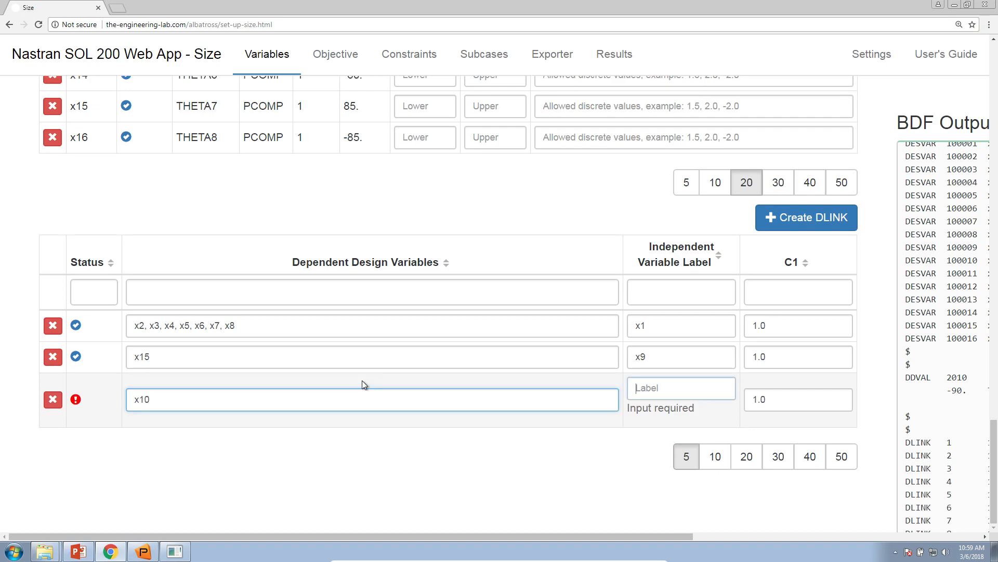
{"action": "key", "text": "Tab"}
{"action": "type", "text": "x9"}
{"action": "key", "text": "Tab"}
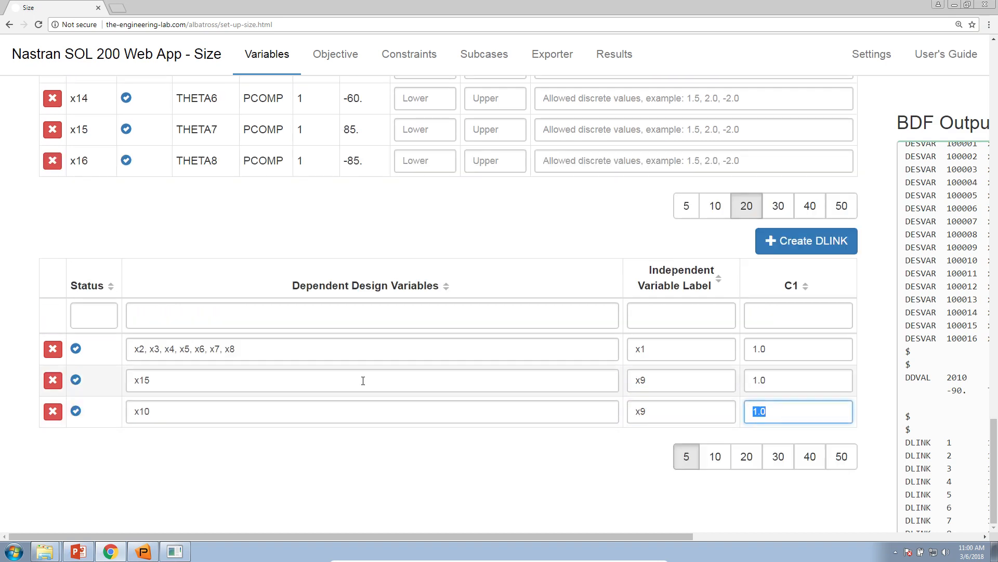
{"action": "type", "text": "-1.0"}
{"action": "key", "text": "Tab"}
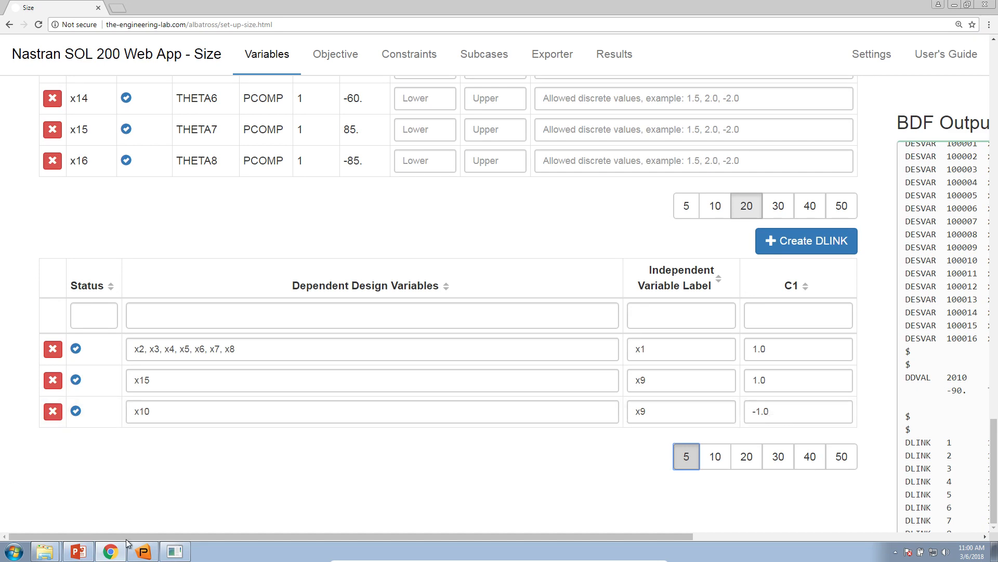
Step: Check the slide's next relation and create a fourth DLINK with dependent x16, independent x9 and C1 of -1.0
{"action": "left_click", "coordinate": [78, 551]}
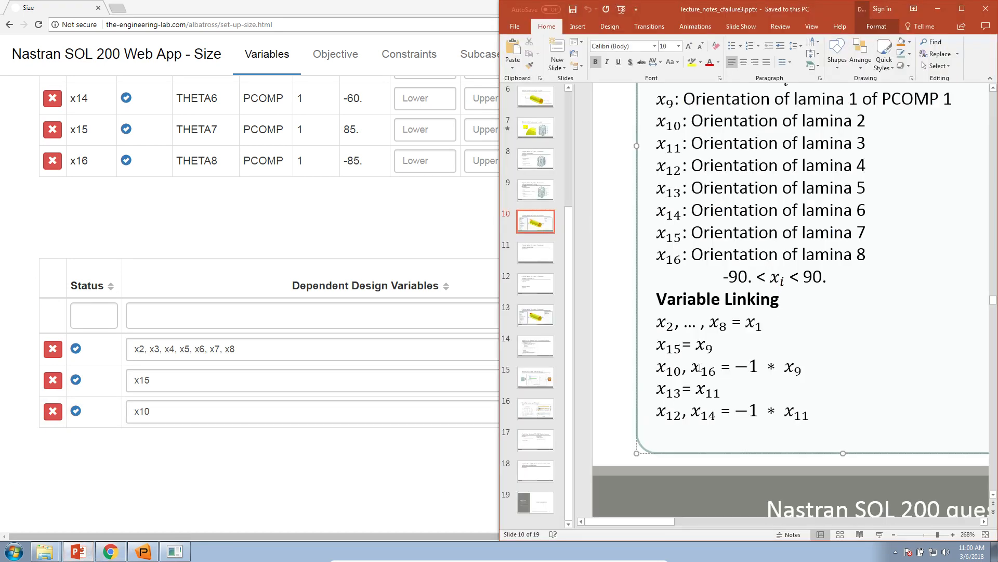
{"action": "left_click", "coordinate": [401, 448]}
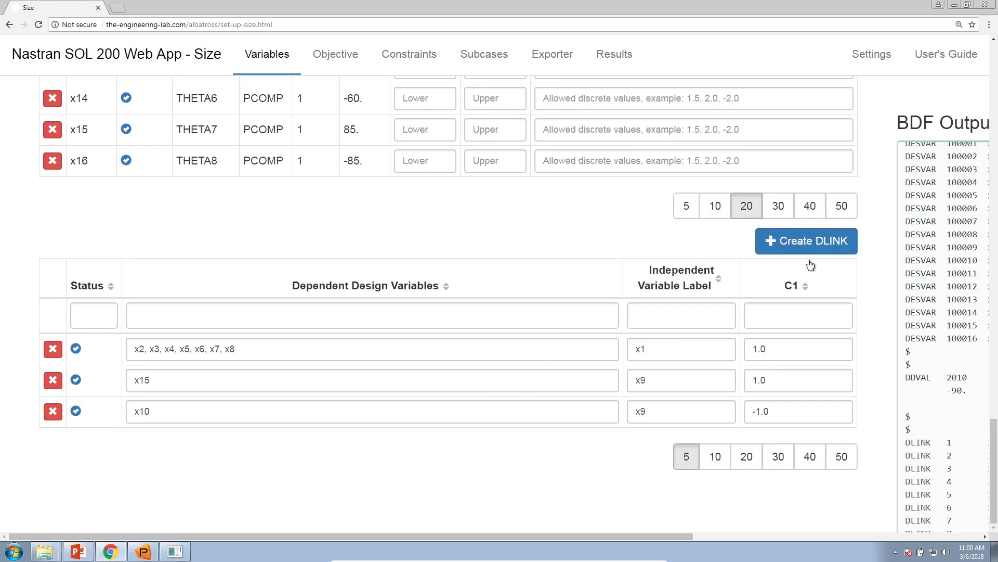
{"action": "left_click", "coordinate": [808, 244]}
{"action": "left_click", "coordinate": [310, 411]}
{"action": "type", "text": "x16"}
{"action": "key", "text": "Tab"}
{"action": "type", "text": "x9"}
{"action": "key", "text": "Tab"}
{"action": "type", "text": "-"}
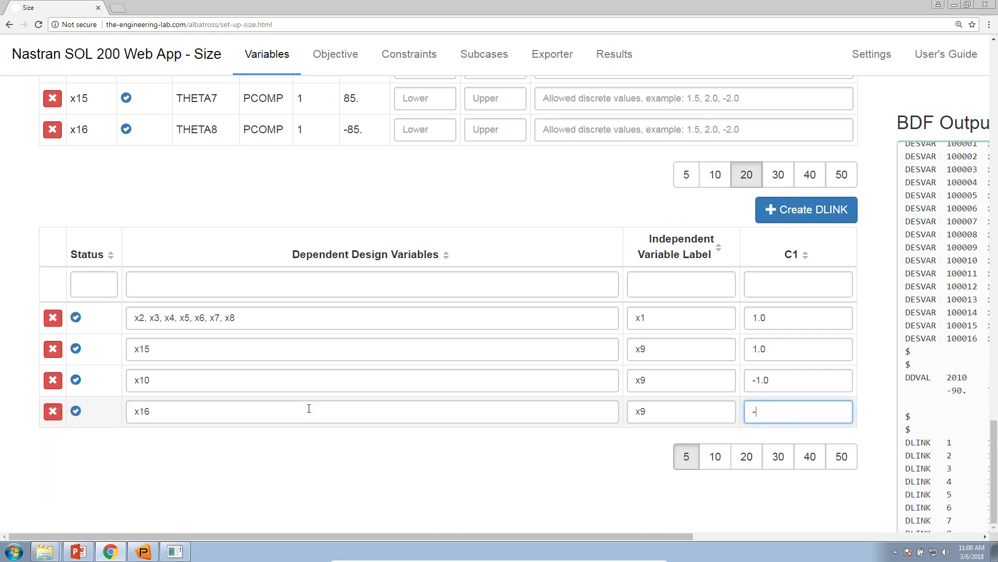
{"action": "key", "text": "Tab"}
Step: Clear x16 from the fourth DLINK row and add it beside x10 in the third row's dependent variables
{"action": "left_click_drag", "start_coordinate": [154, 411], "coordinate": [123, 409]}
{"action": "key", "text": "BackSpace"}
{"action": "left_click", "coordinate": [209, 373]}
{"action": "type", "text": ", x16"}
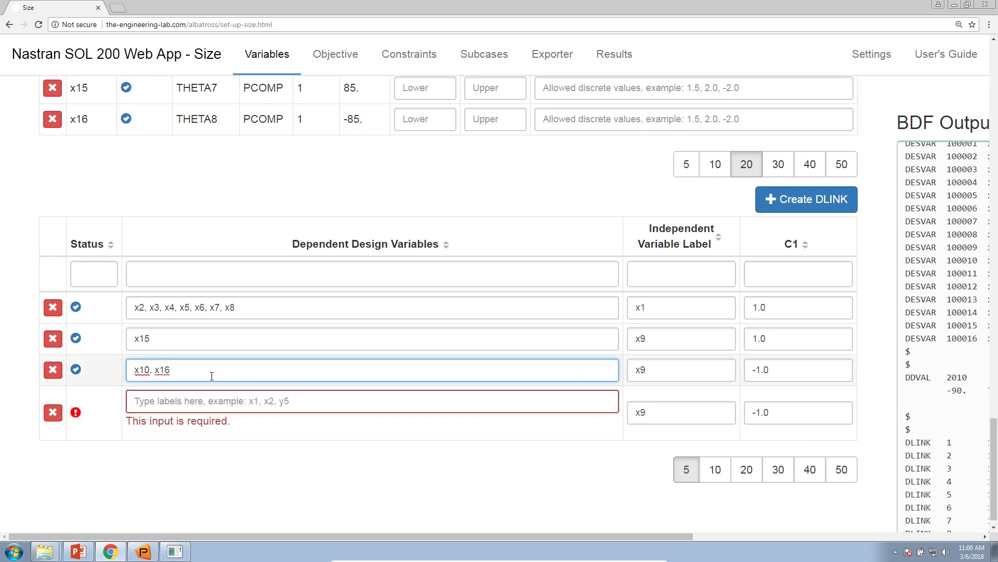
Step: Consult the slide's linking list and redefine the fourth DLINK with dependent x13, independent x11 and C1 of 1.0
{"action": "left_click", "coordinate": [78, 551]}
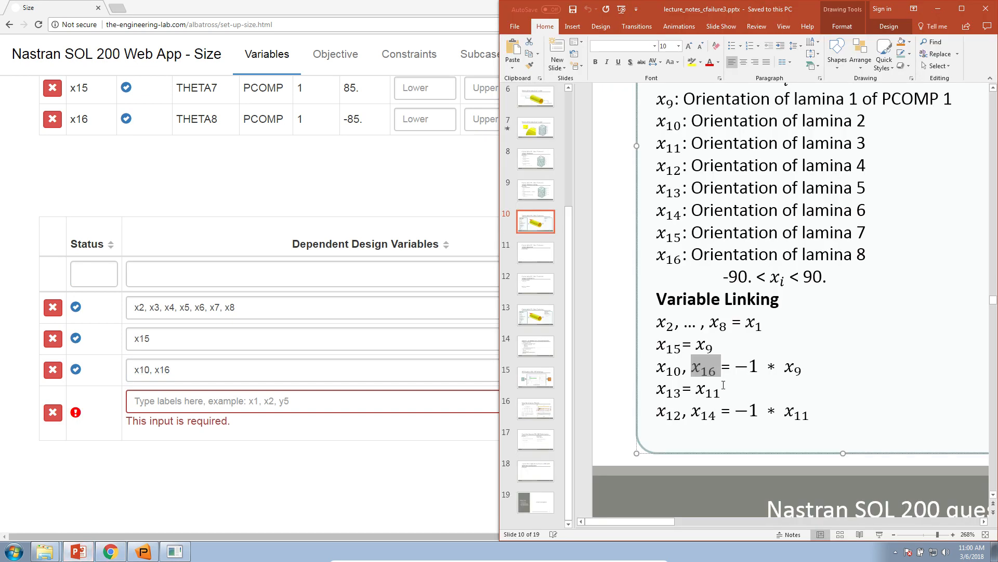
{"action": "left_click", "coordinate": [474, 404]}
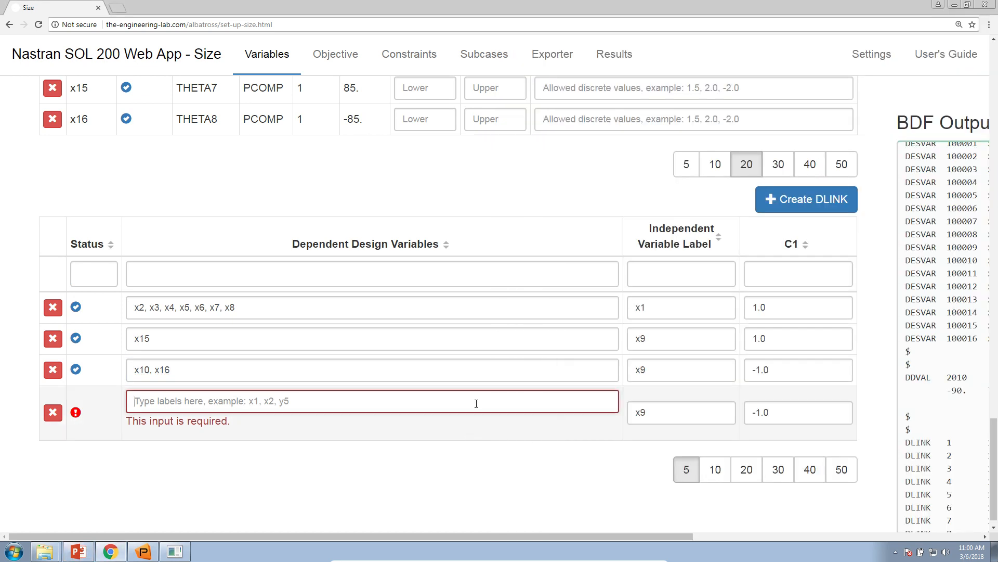
{"action": "type", "text": "x13"}
{"action": "left_click", "coordinate": [657, 419]}
{"action": "key", "text": "BackSpace"}
{"action": "type", "text": "11"}
{"action": "key", "text": "Tab"}
{"action": "type", "text": "1"}
{"action": "key", "text": "Tab"}
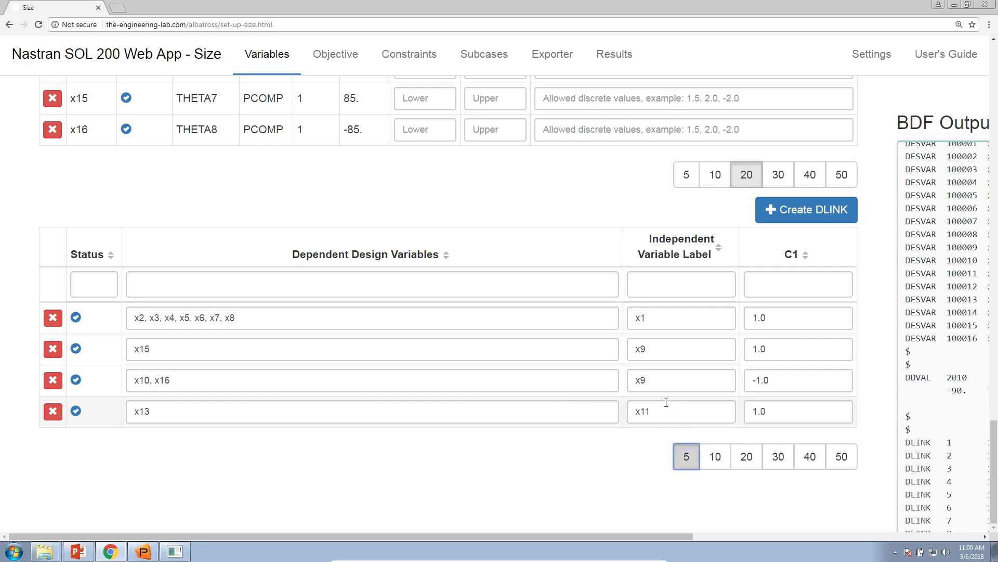
Step: Create a fifth DLINK from the slide's last relation, with dependents x12, x14, independent x11 and C1 of -1.0
{"action": "left_click", "coordinate": [785, 212]}
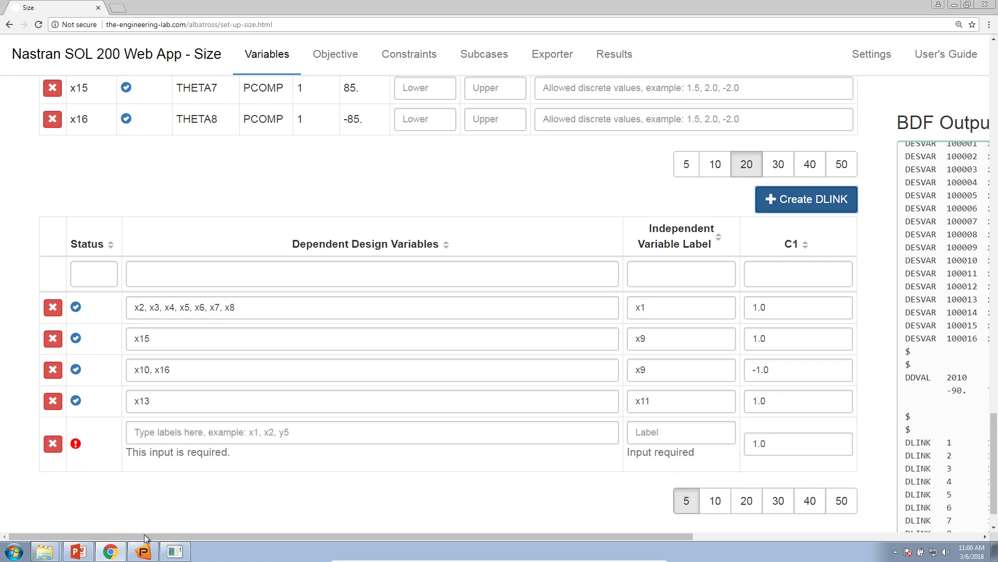
{"action": "left_click", "coordinate": [78, 551]}
{"action": "left_click", "coordinate": [389, 438]}
{"action": "type", "text": "x"}
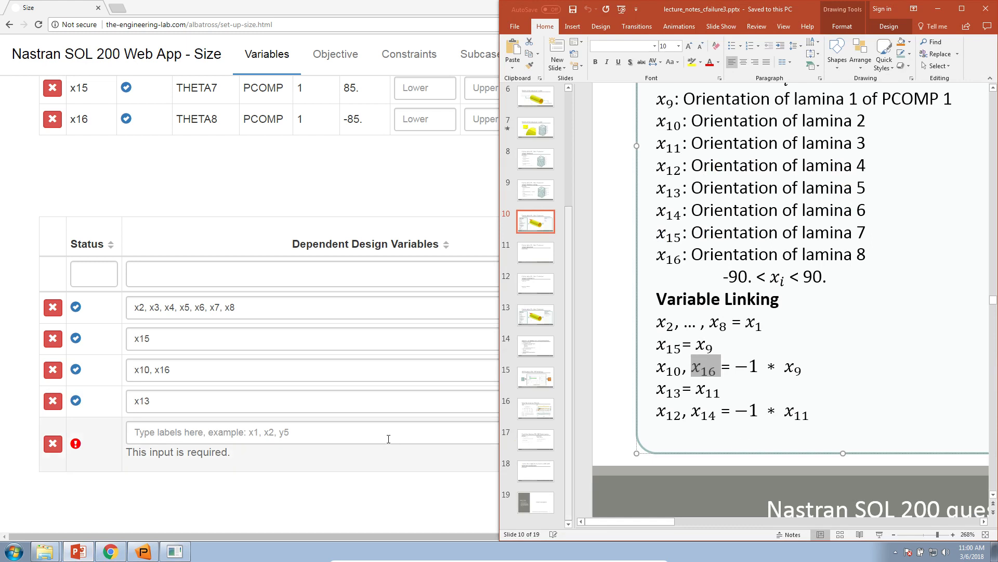
{"action": "type", "text": "12, x14"}
{"action": "key", "text": "Tab"}
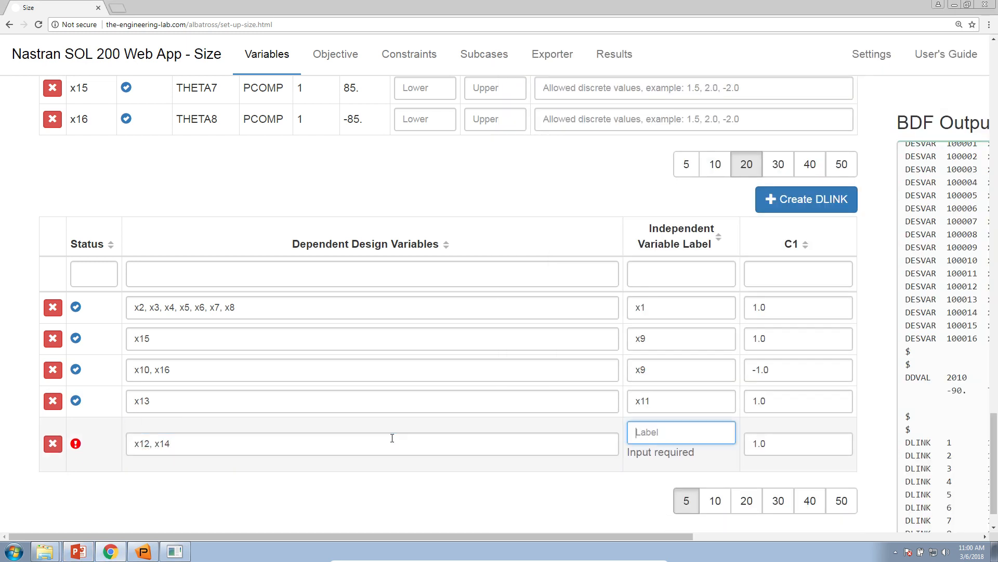
{"action": "type", "text": "x11"}
{"action": "key", "text": "Tab"}
{"action": "type", "text": "-1.0"}
{"action": "key", "text": "Tab"}
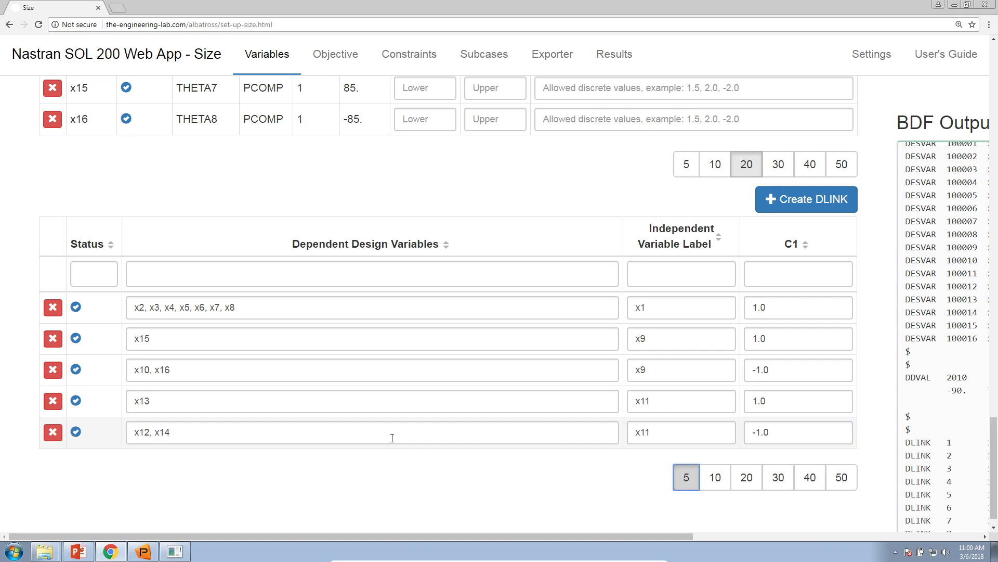
Step: Compare the DLINK rows with the PowerPoint slide, reset the page zoom to 100%, and review the variables and BDF output
{"action": "left_click", "coordinate": [78, 552]}
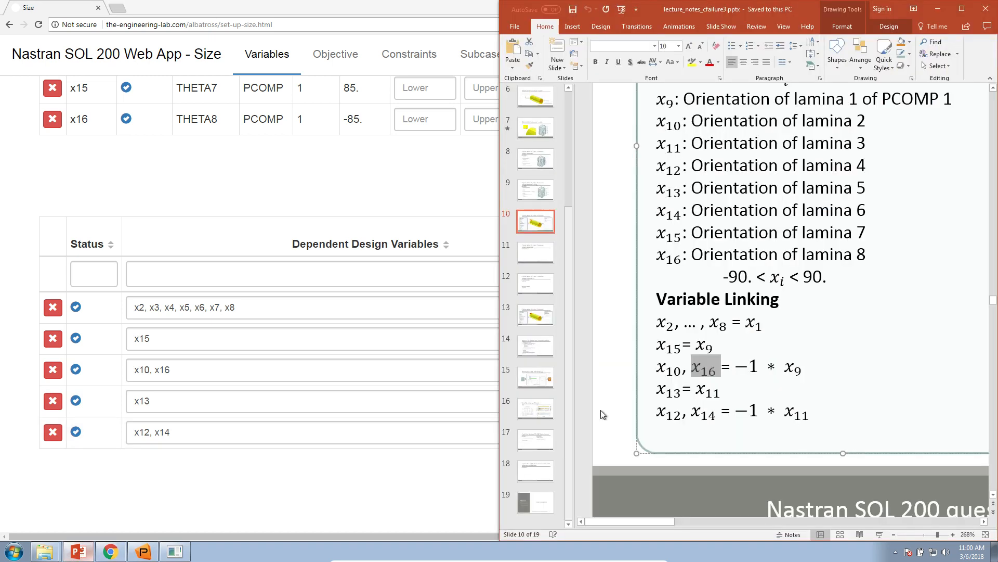
{"action": "left_click", "coordinate": [461, 464]}
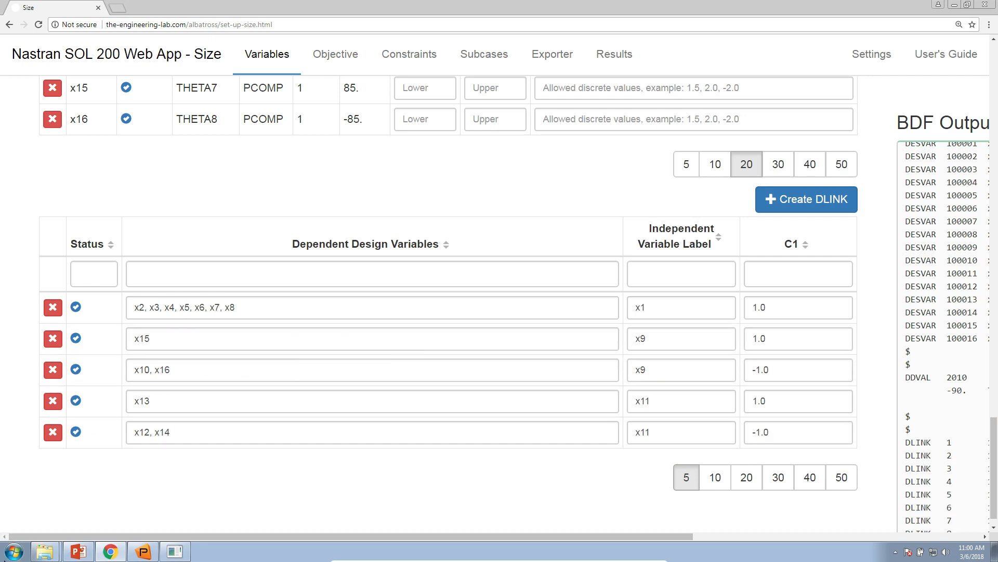
{"action": "left_click", "coordinate": [960, 29]}
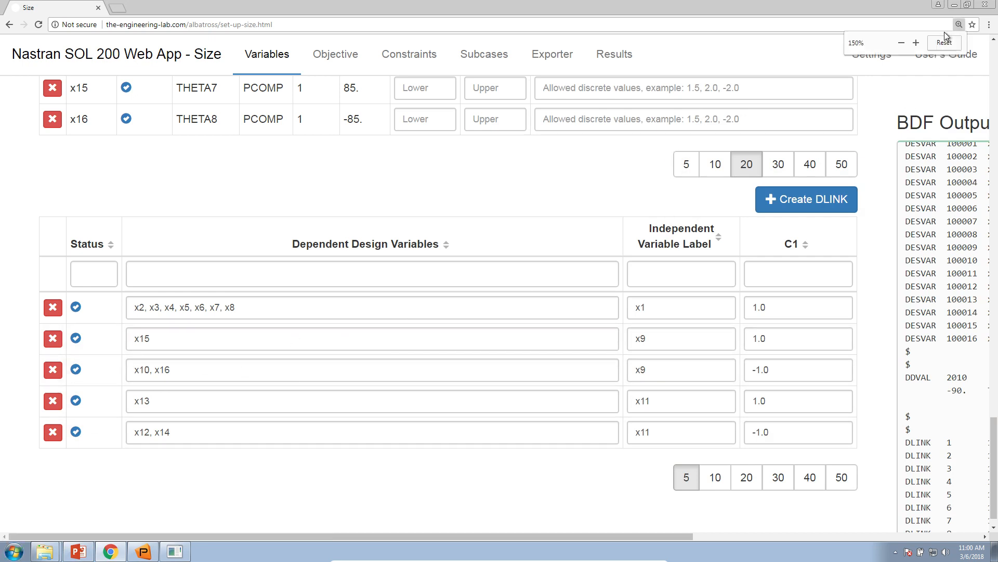
{"action": "left_click", "coordinate": [944, 43]}
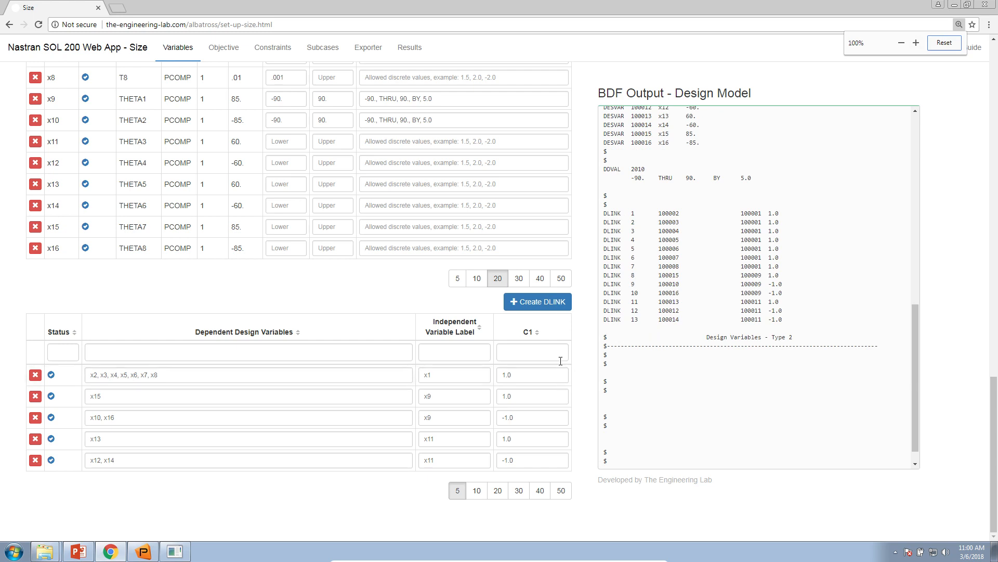
{"action": "scroll", "coordinate": [453, 390], "scroll_direction": "up", "scroll_amount": 4}
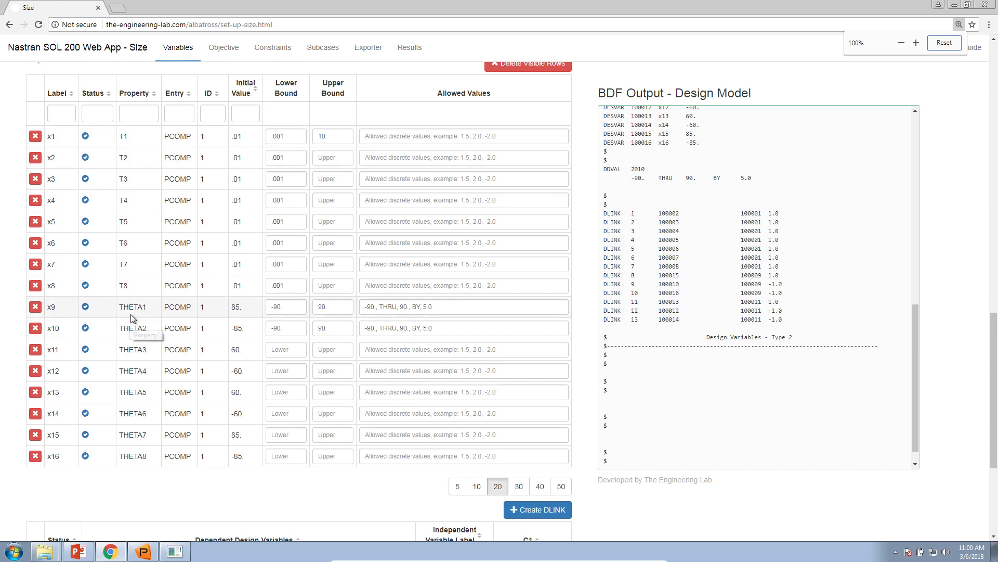
{"action": "scroll", "coordinate": [130, 314], "scroll_direction": "down", "scroll_amount": 3}
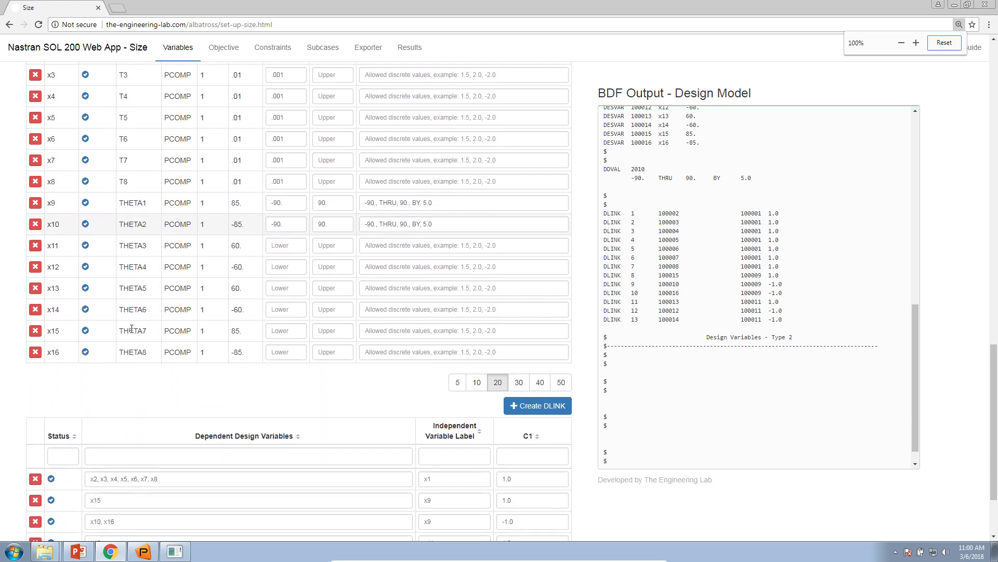
{"action": "scroll", "coordinate": [132, 328], "scroll_direction": "down", "scroll_amount": 1}
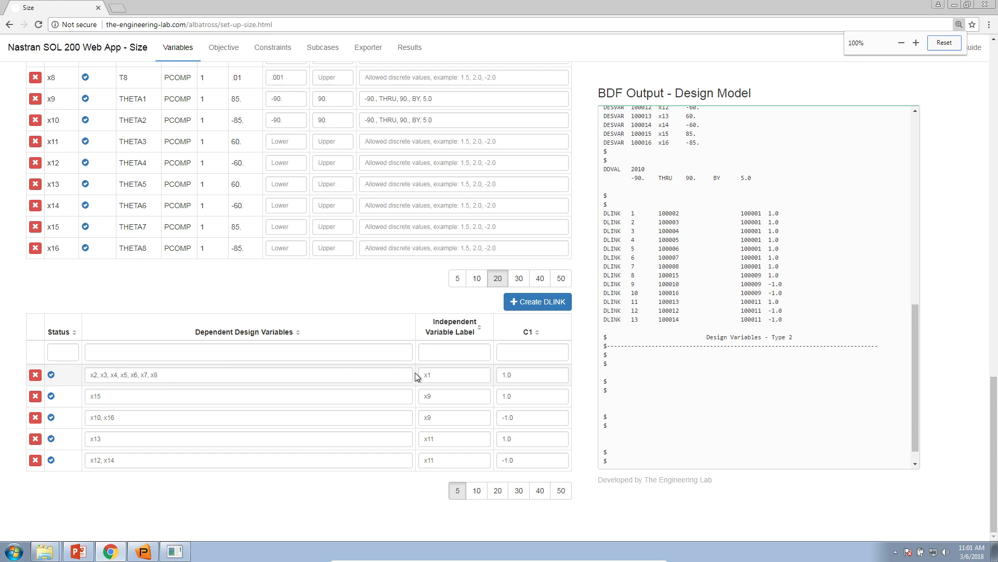
{"action": "double_click", "coordinate": [434, 373]}
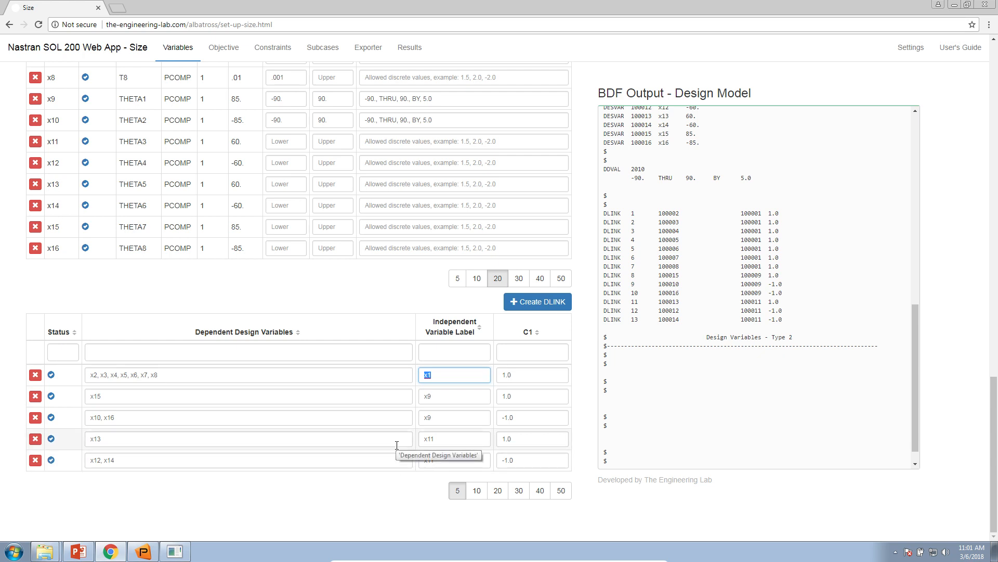
Step: Open the Objective setup, switch to PowerPoint and read the design objective and constraints on slide 13
{"action": "left_click", "coordinate": [231, 53]}
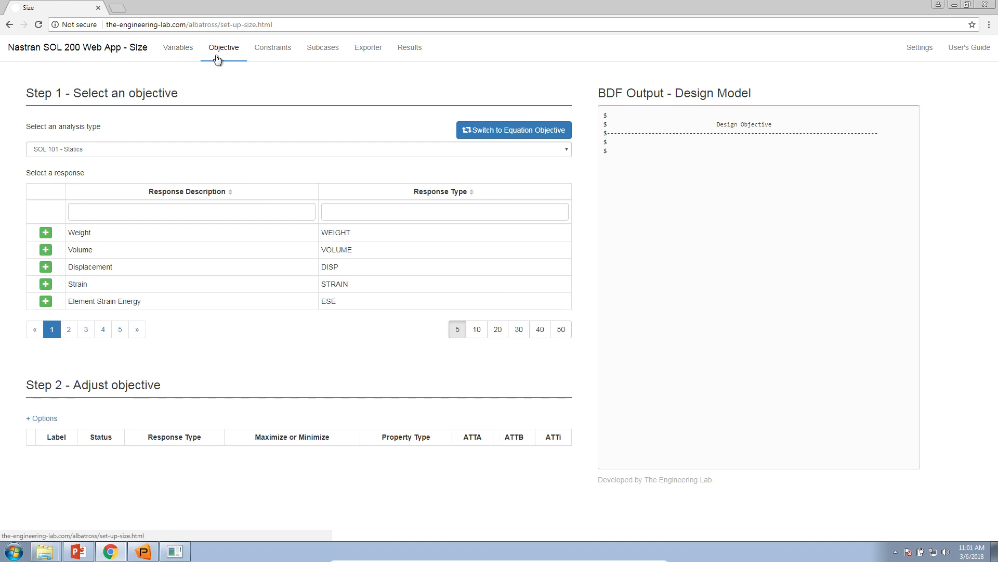
{"action": "left_click", "coordinate": [78, 551]}
{"action": "double_click", "coordinate": [687, 11]}
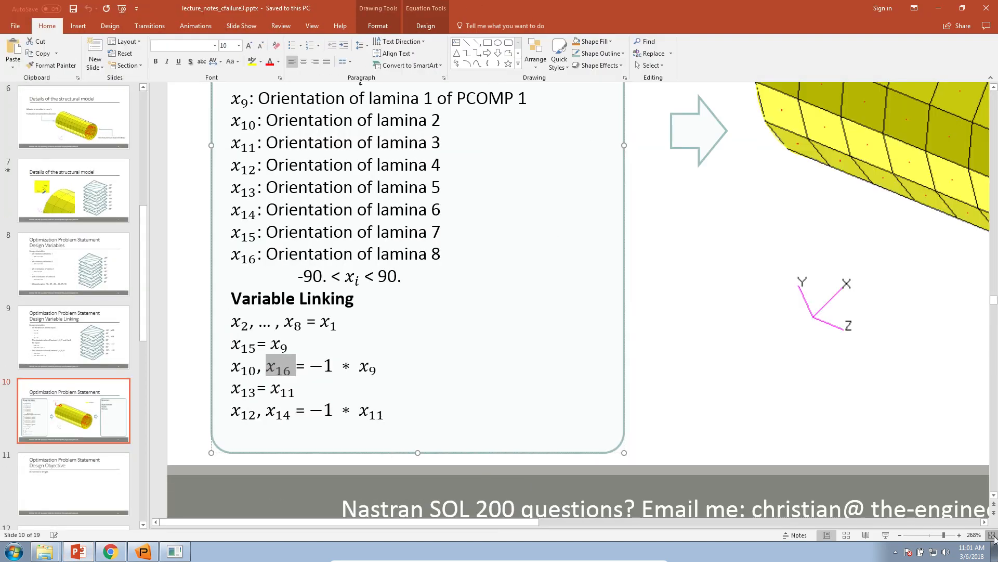
{"action": "left_click", "coordinate": [991, 534]}
{"action": "left_click", "coordinate": [344, 225]}
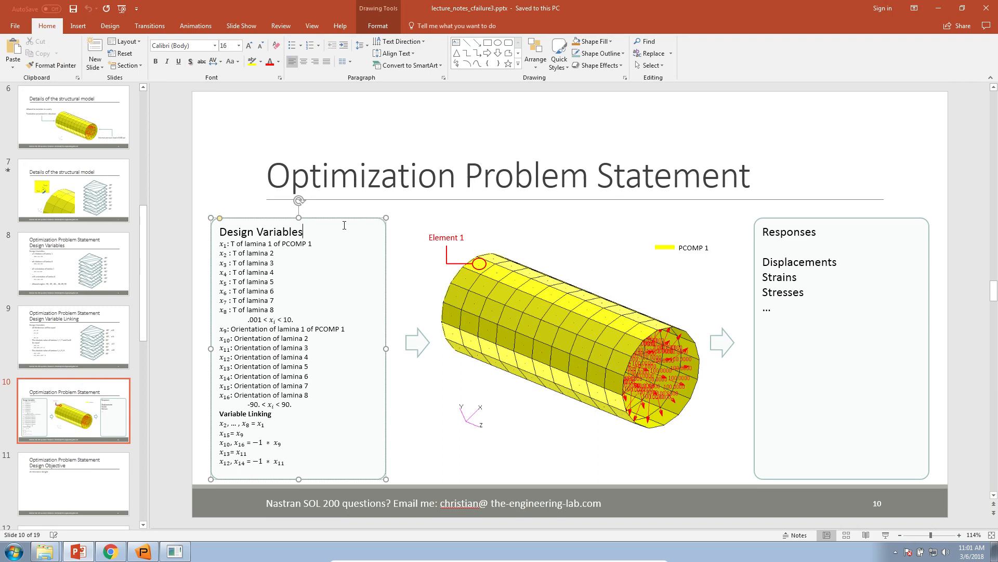
{"action": "left_click", "coordinate": [286, 219]}
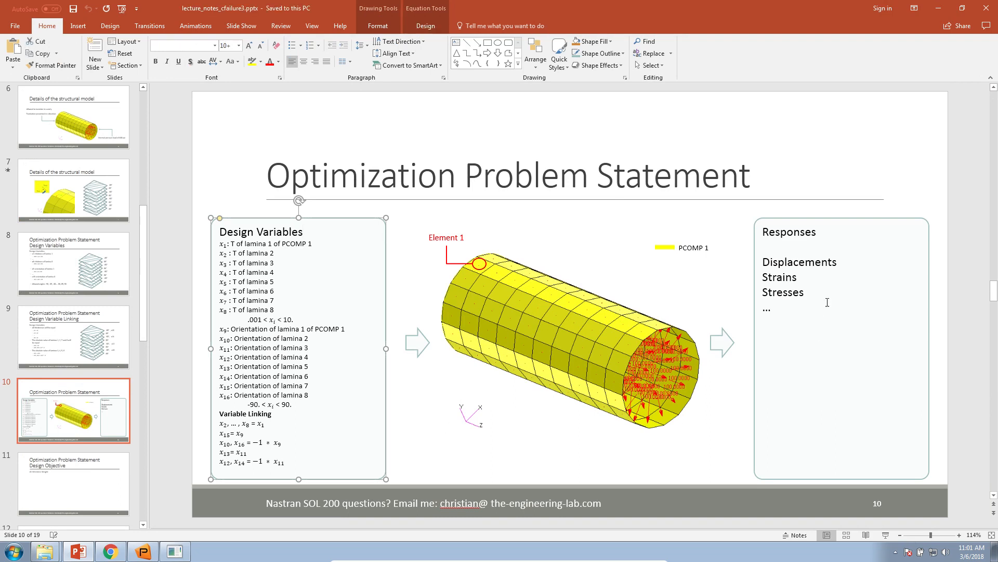
{"action": "left_click", "coordinate": [62, 445]}
{"action": "scroll", "coordinate": [62, 445], "scroll_direction": "down", "scroll_amount": 3}
{"action": "scroll", "coordinate": [61, 445], "scroll_direction": "down", "scroll_amount": 3}
{"action": "left_click", "coordinate": [78, 428]}
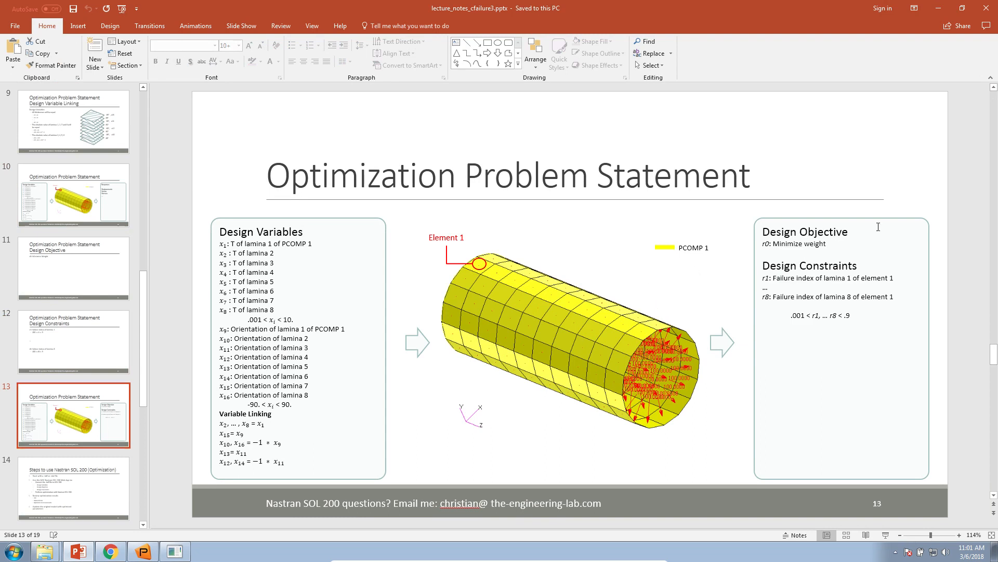
Step: Return to the web app and add the Weight response as the design objective
{"action": "left_click", "coordinate": [938, 7]}
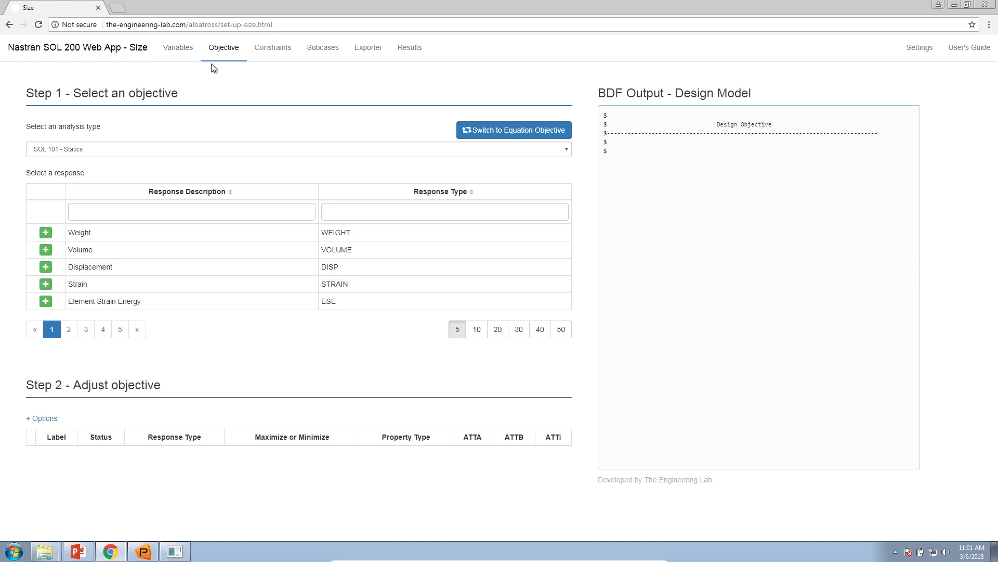
{"action": "left_click", "coordinate": [45, 234]}
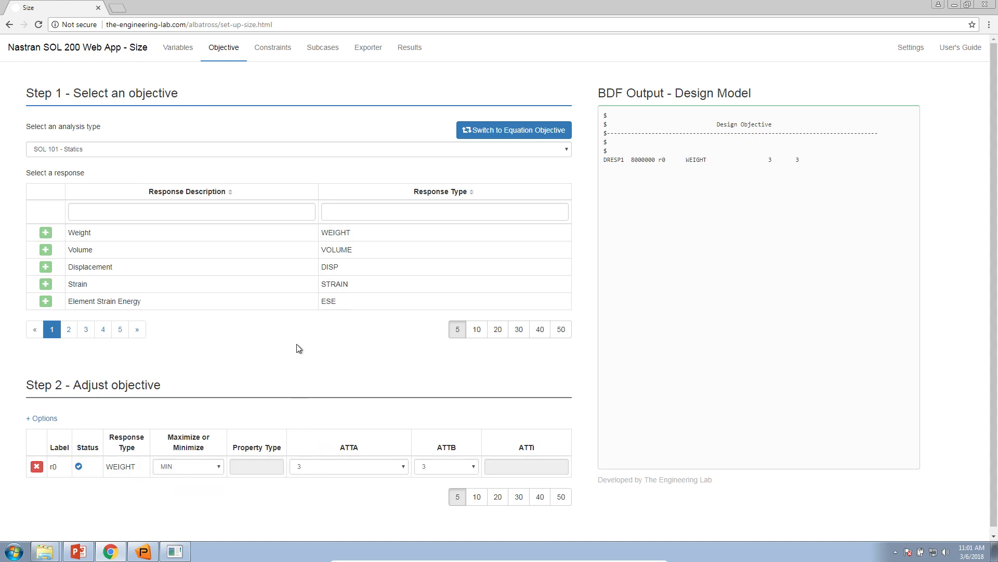
Step: Open the Constraints setup, filter the response descriptions by "fail" and add the Composite Failure Criterion response as a constraint
{"action": "left_click", "coordinate": [277, 43]}
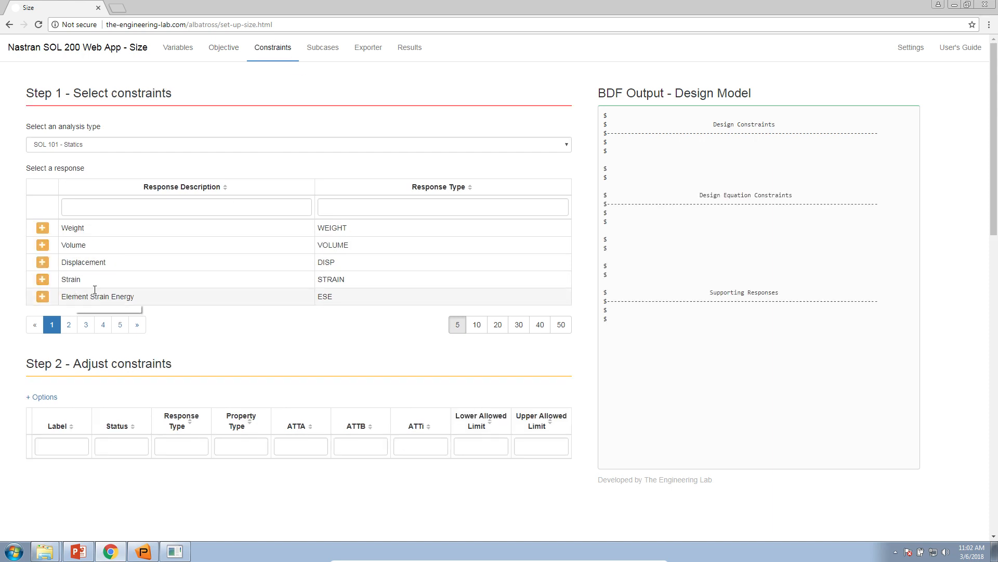
{"action": "left_click", "coordinate": [476, 325]}
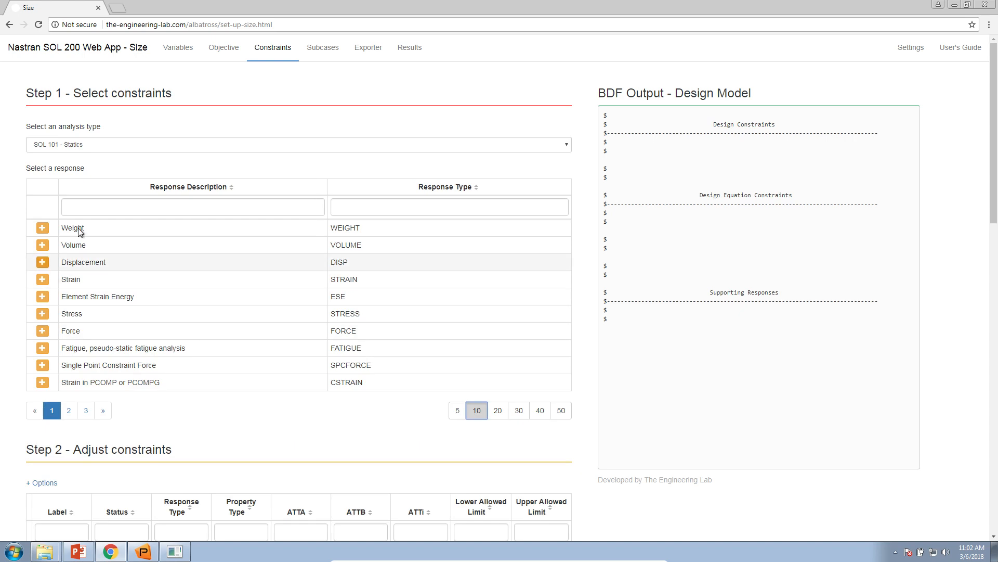
{"action": "left_click", "coordinate": [181, 214]}
{"action": "type", "text": "f"}
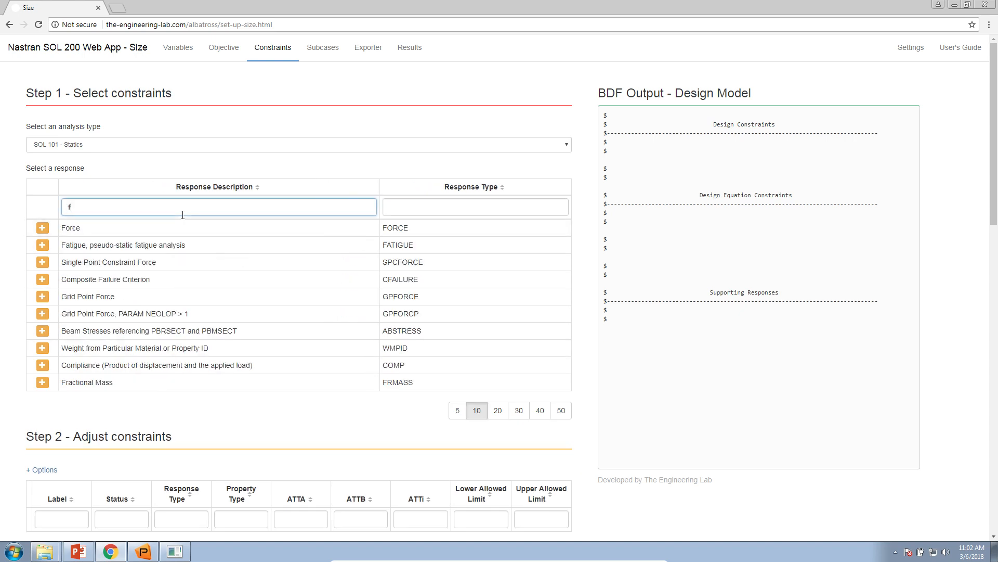
{"action": "type", "text": "ail"}
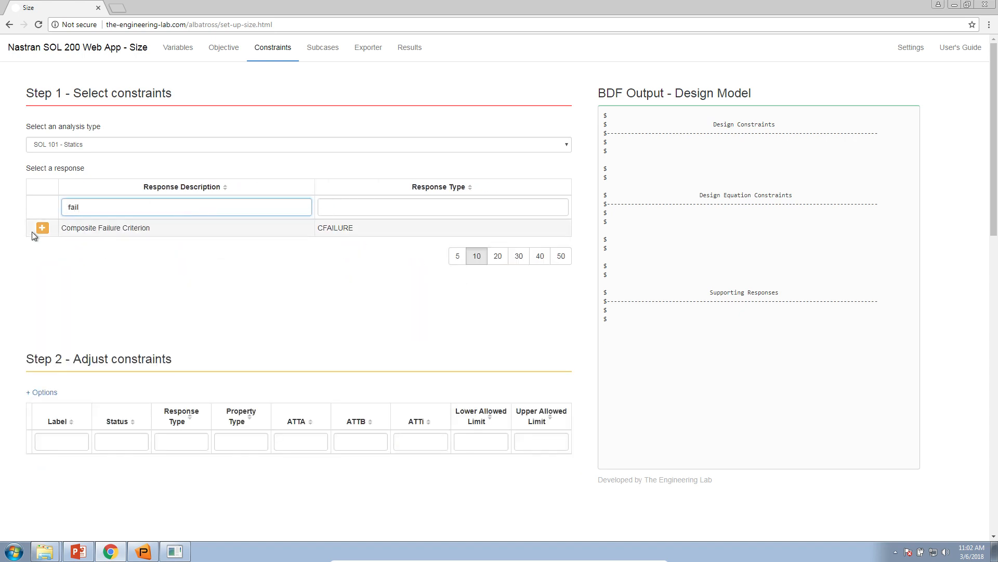
{"action": "left_click_drag", "start_coordinate": [62, 229], "coordinate": [156, 232]}
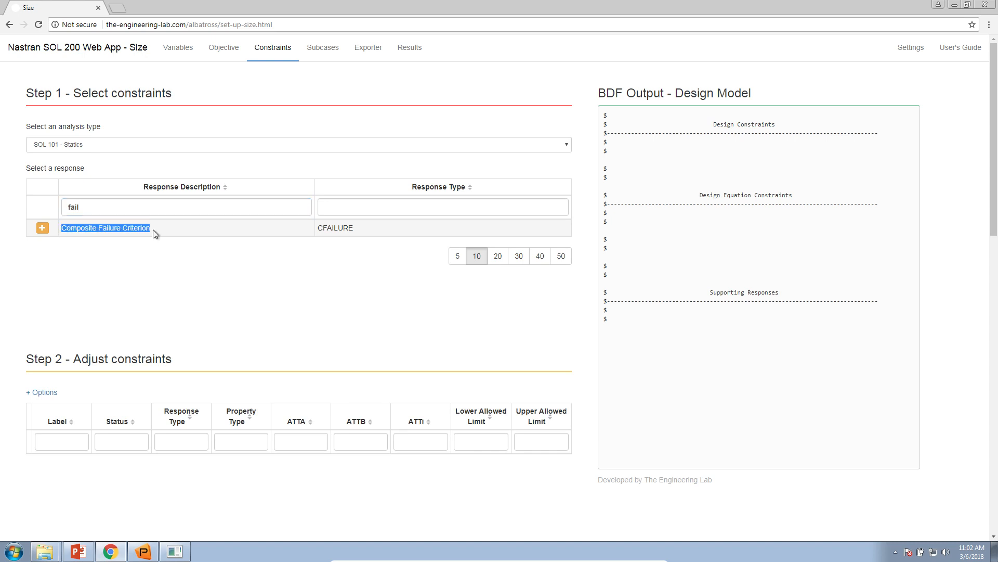
{"action": "left_click", "coordinate": [43, 227]}
{"action": "left_click", "coordinate": [161, 274]}
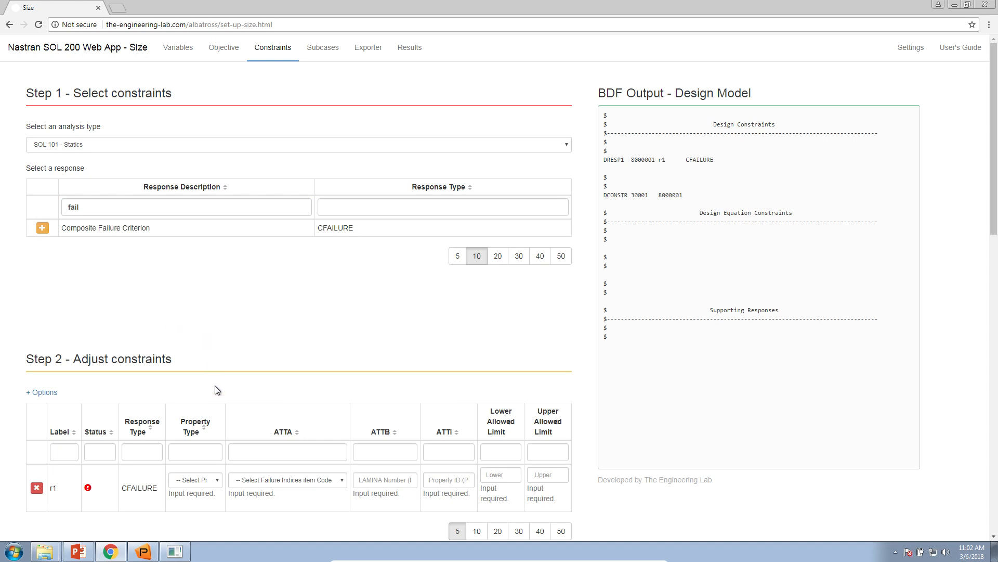
Step: Set constraint r1 to property type ELEM, item code 5 - Failure Index(FP) for direct stresses/strains, and lamina number 1
{"action": "left_click", "coordinate": [207, 482]}
{"action": "left_click", "coordinate": [207, 501]}
{"action": "left_click", "coordinate": [259, 479]}
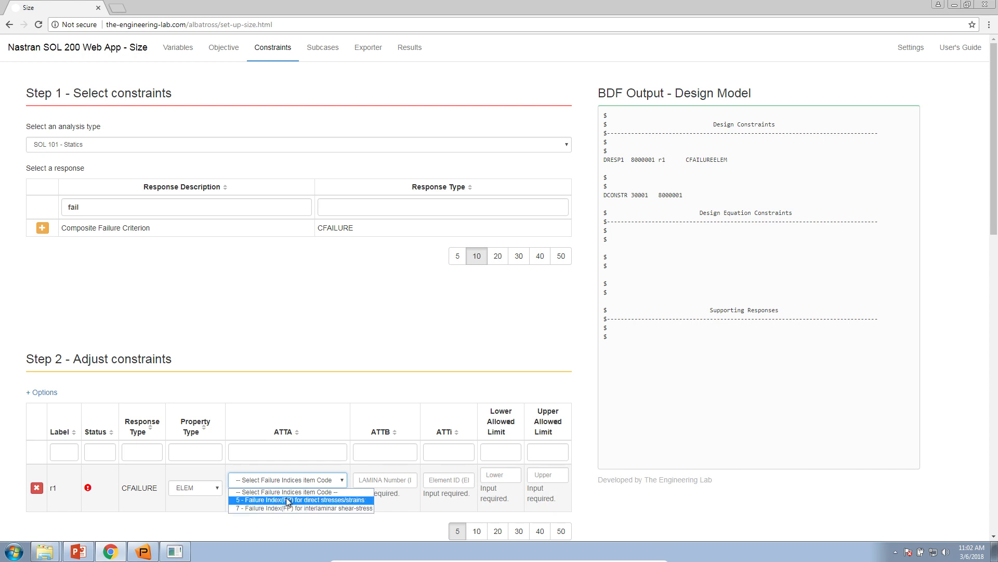
{"action": "left_click", "coordinate": [325, 500]}
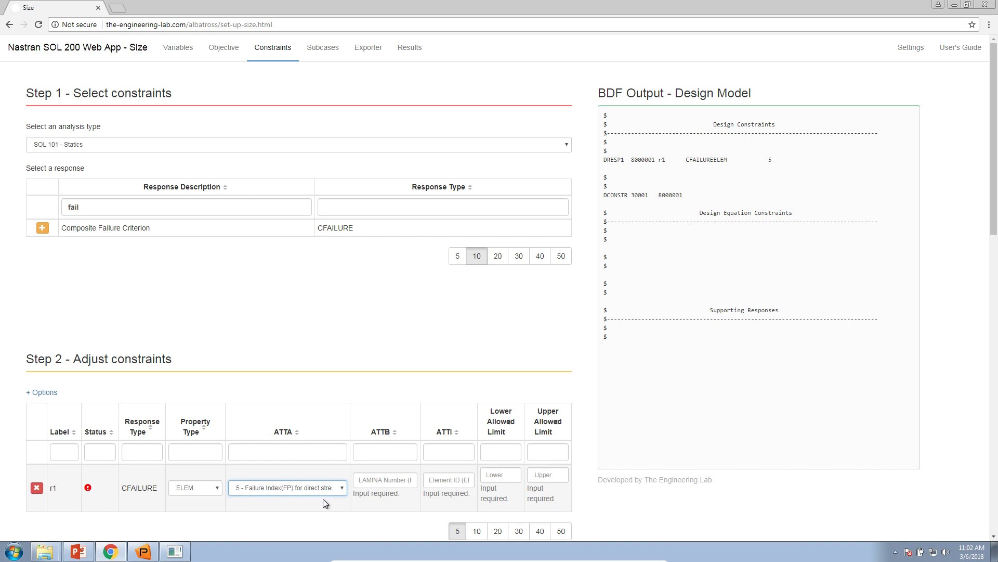
{"action": "left_click", "coordinate": [376, 478]}
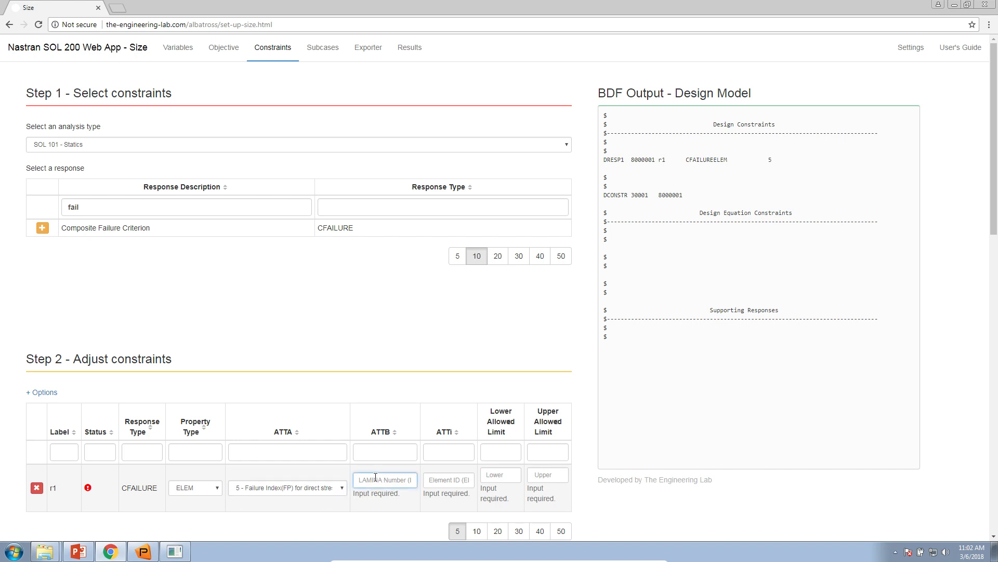
{"action": "type", "text": "1"}
{"action": "left_click", "coordinate": [441, 479]}
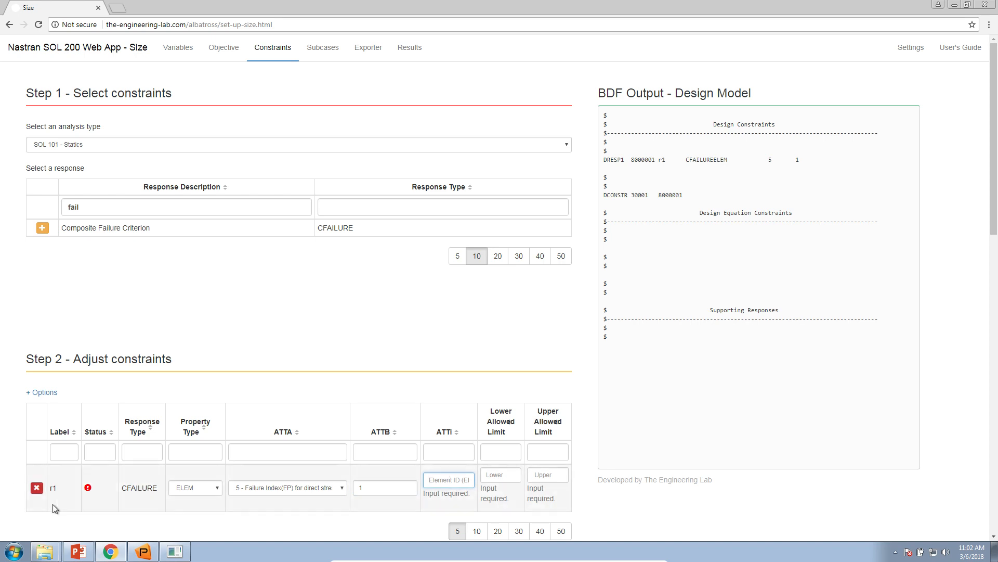
Step: Switch to PowerPoint to check which element slide 13 constrains, and switch to Patran
{"action": "left_click", "coordinate": [82, 548]}
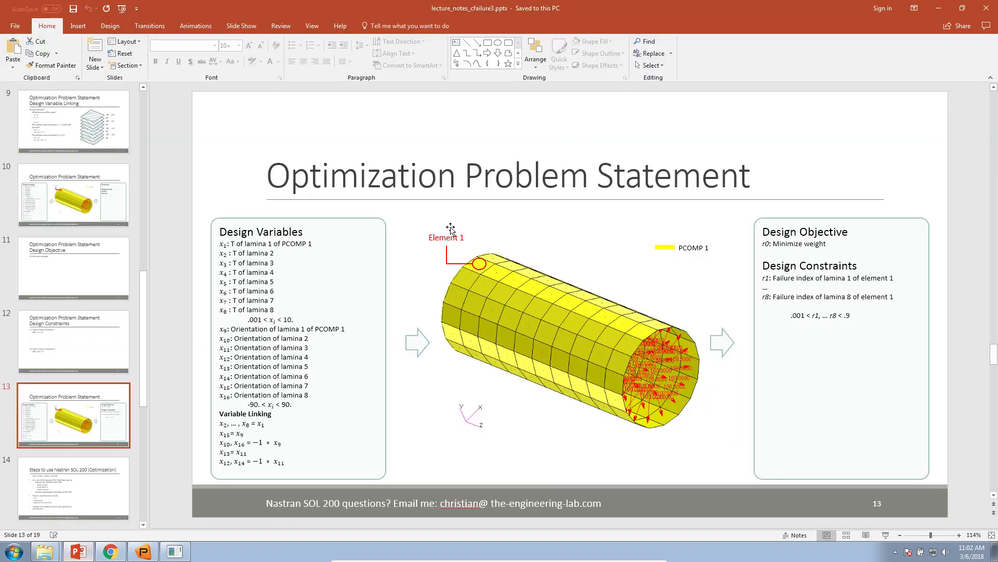
{"action": "left_click", "coordinate": [143, 550]}
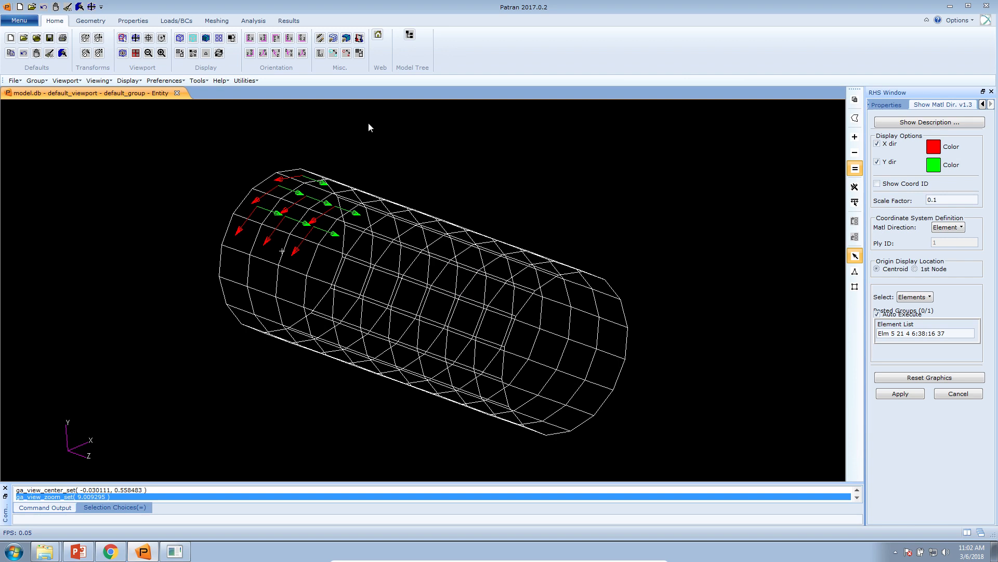
Step: Try to attach the d200c01.op2 results file through Patran's Attach Output2 analysis option
{"action": "left_click", "coordinate": [255, 21]}
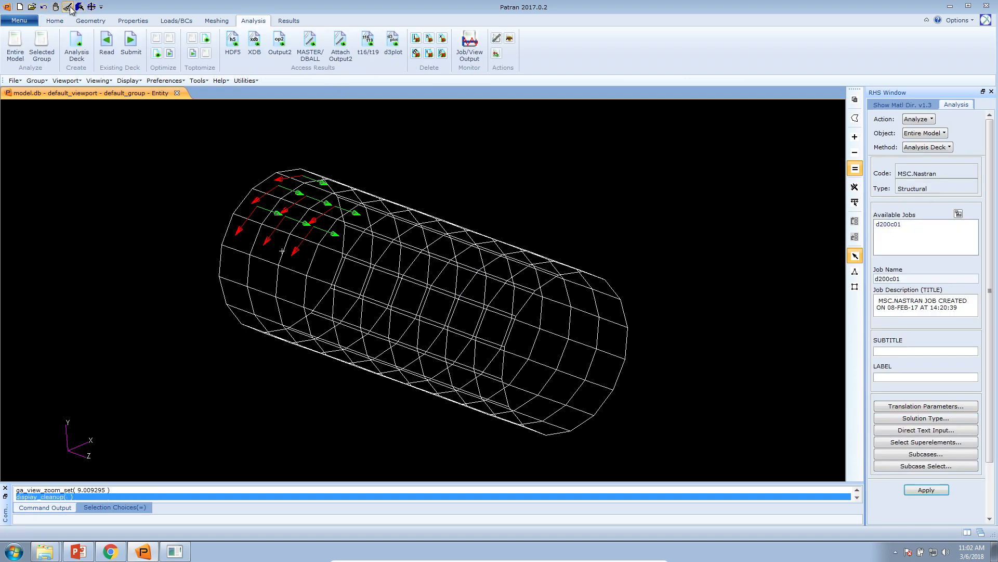
{"action": "left_click", "coordinate": [341, 48]}
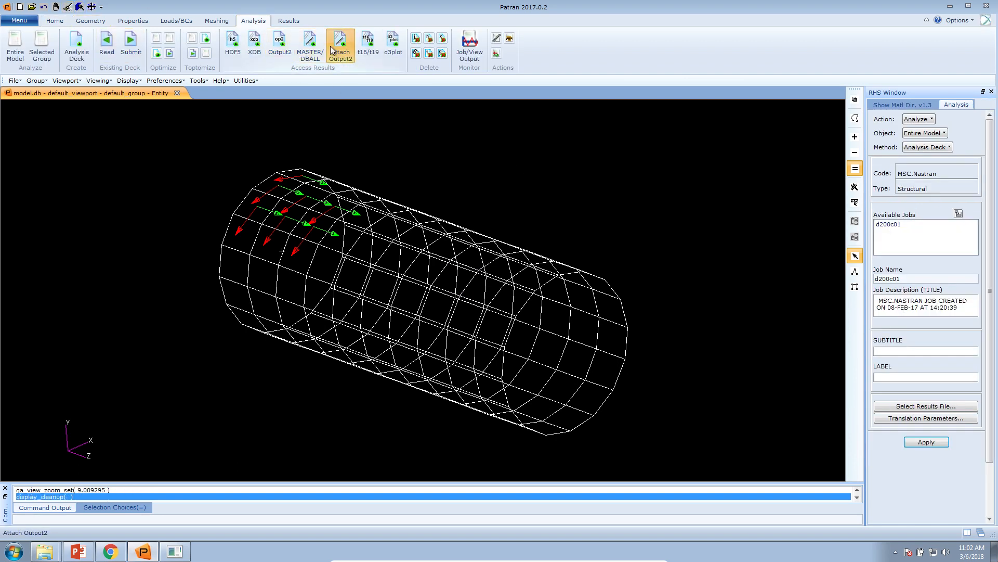
{"action": "left_click", "coordinate": [887, 405]}
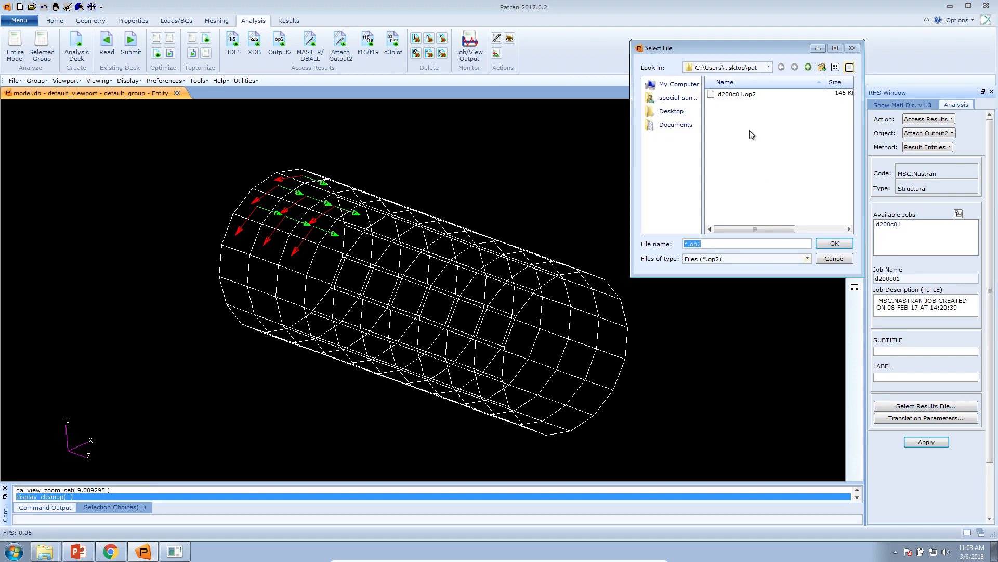
{"action": "left_click", "coordinate": [748, 98]}
{"action": "double_click", "coordinate": [748, 101]}
{"action": "left_click", "coordinate": [928, 441]}
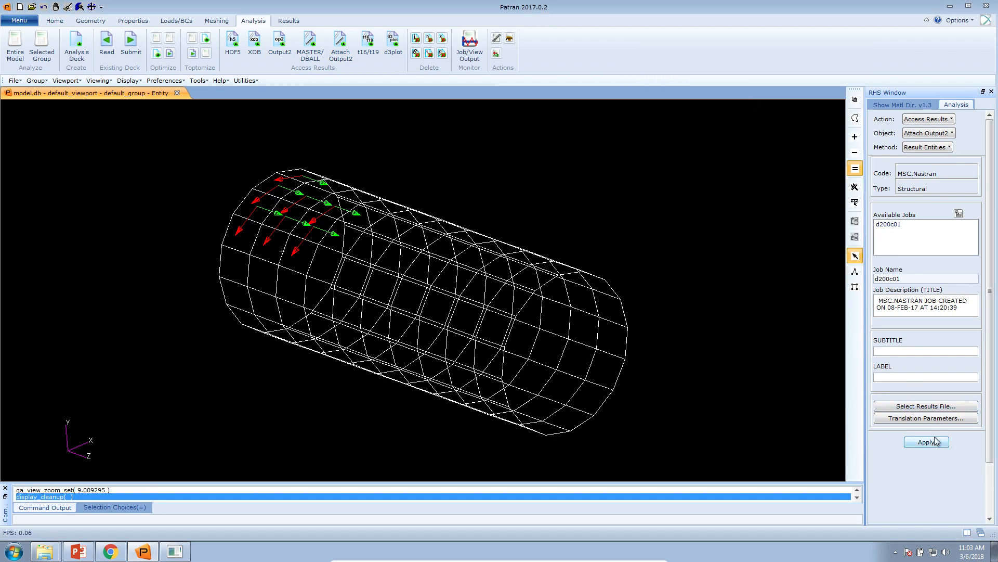
{"action": "left_click", "coordinate": [507, 314]}
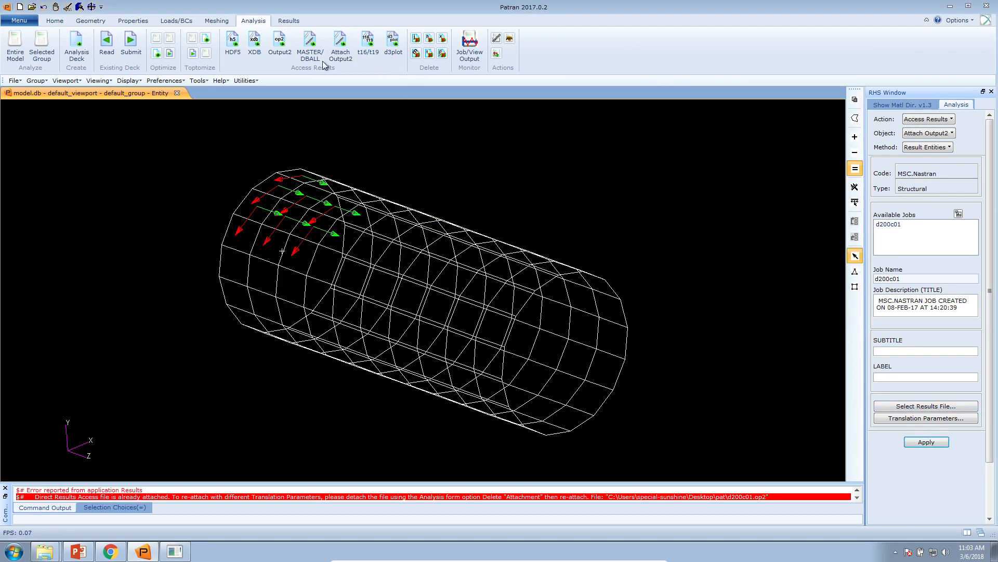
Step: Create a fringe plot of the Failure Index for Ply, Direct Stress/Strain result on the tube
{"action": "left_click", "coordinate": [288, 21]}
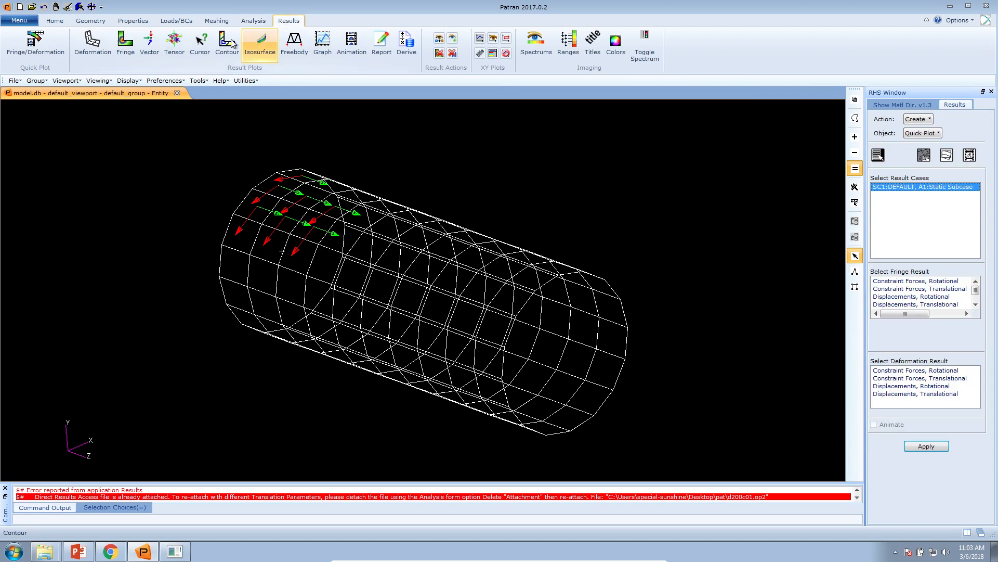
{"action": "left_click", "coordinate": [136, 55]}
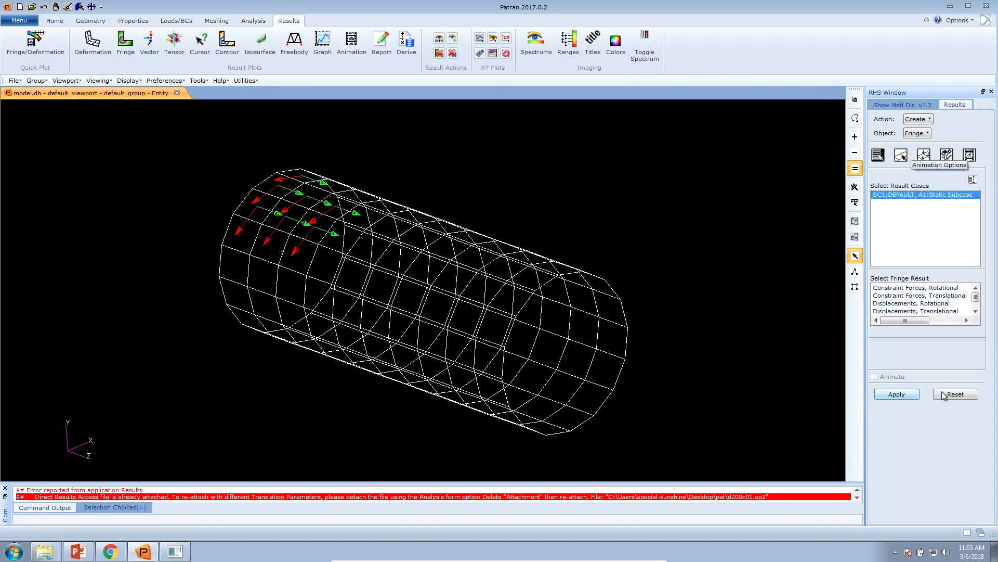
{"action": "left_click", "coordinate": [976, 311]}
{"action": "left_click", "coordinate": [975, 311]}
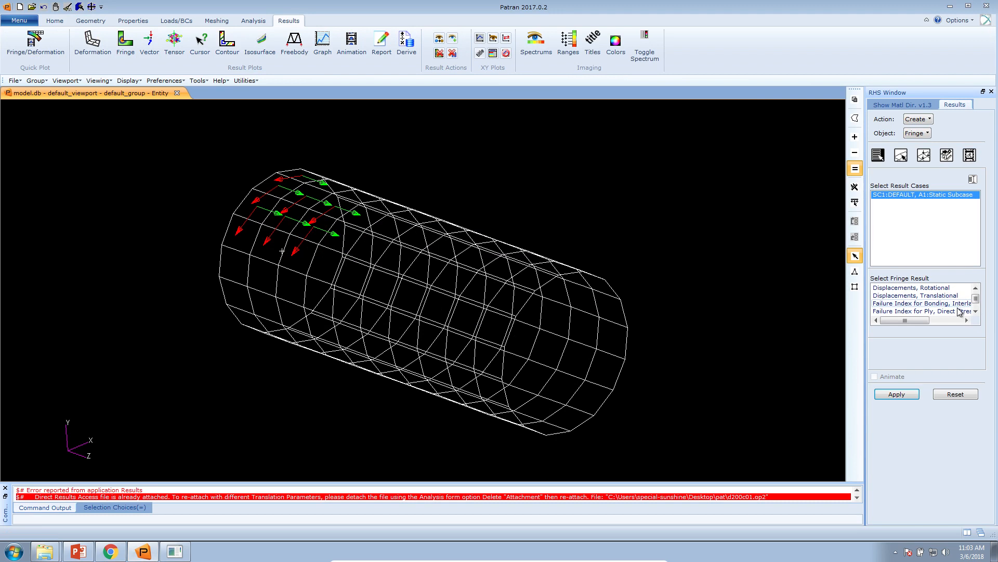
{"action": "left_click", "coordinate": [960, 311]}
{"action": "left_click", "coordinate": [896, 394]}
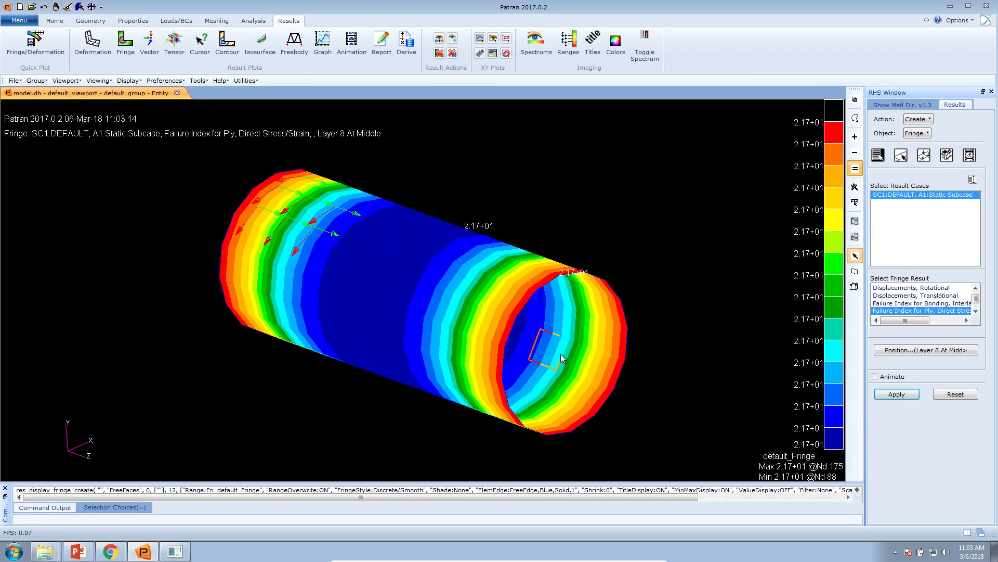
Step: Set the fringe plot's averaging domain to None and extrapolation to Centroid, and reapply the plot
{"action": "left_click", "coordinate": [947, 155]}
{"action": "left_click", "coordinate": [918, 295]}
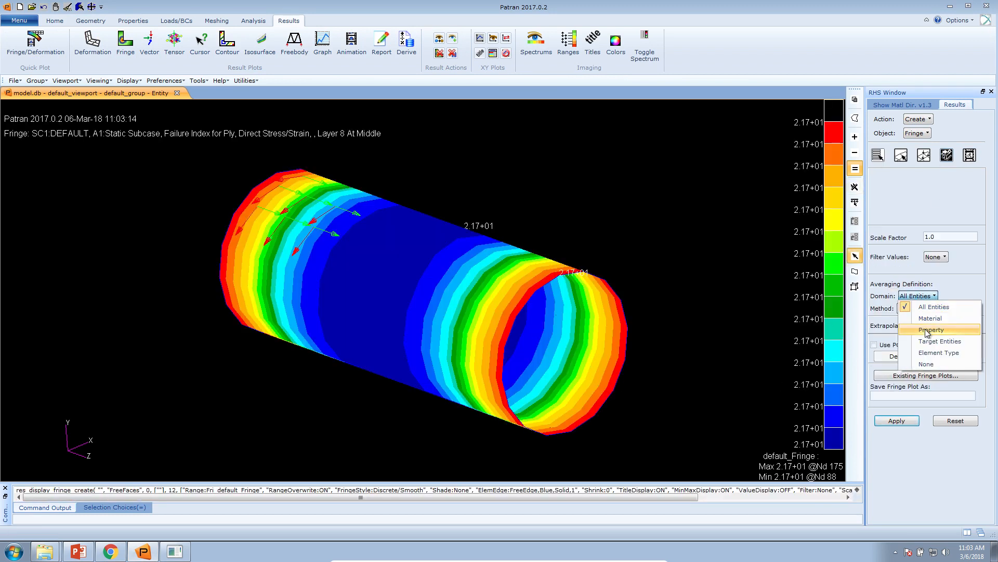
{"action": "left_click", "coordinate": [930, 365]}
{"action": "left_click", "coordinate": [936, 326]}
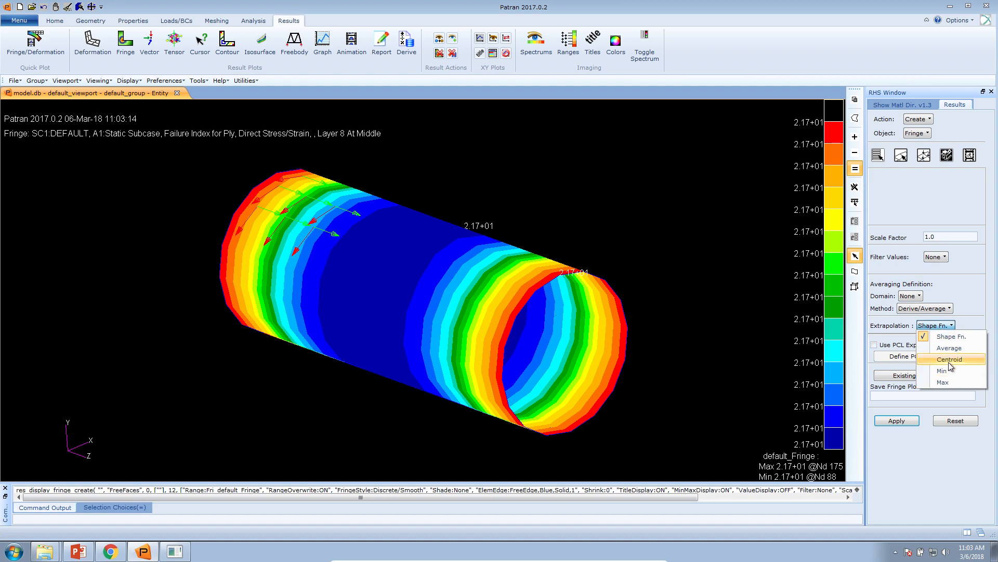
{"action": "left_click", "coordinate": [944, 365]}
{"action": "left_click", "coordinate": [898, 420]}
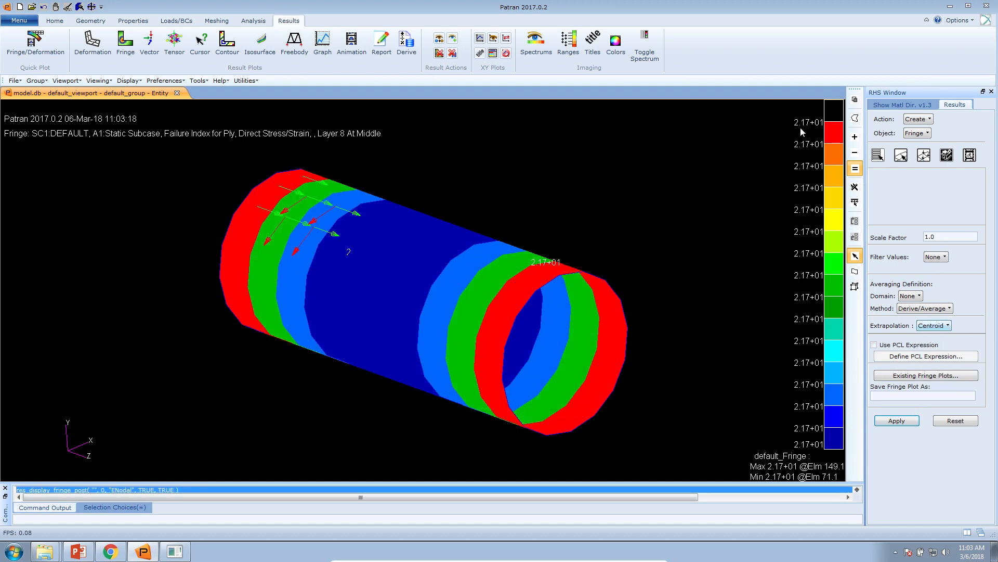
Step: Review the available layer positions and plot the ply failure index for Layer 2 At Middle
{"action": "left_click", "coordinate": [882, 155]}
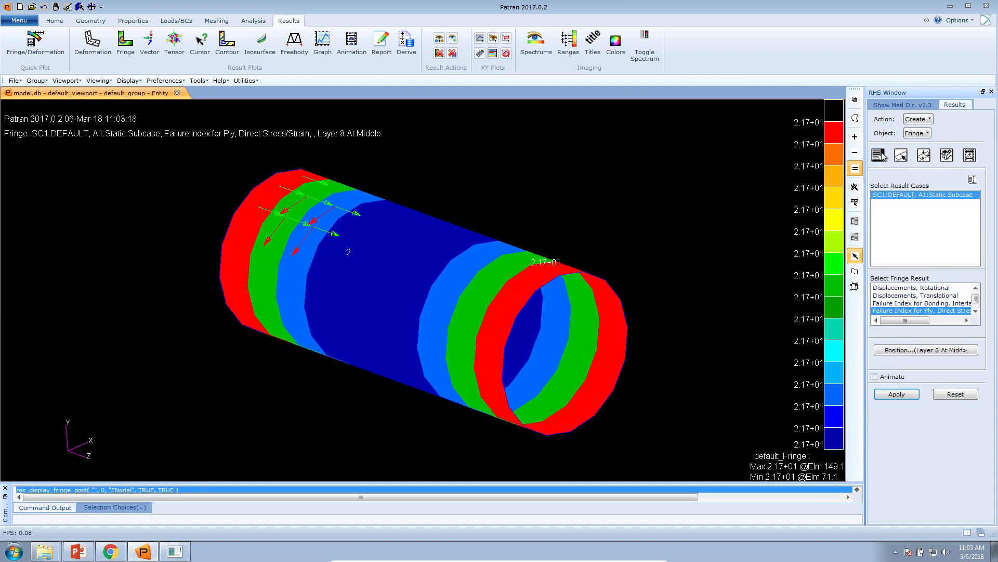
{"action": "left_click", "coordinate": [946, 350]}
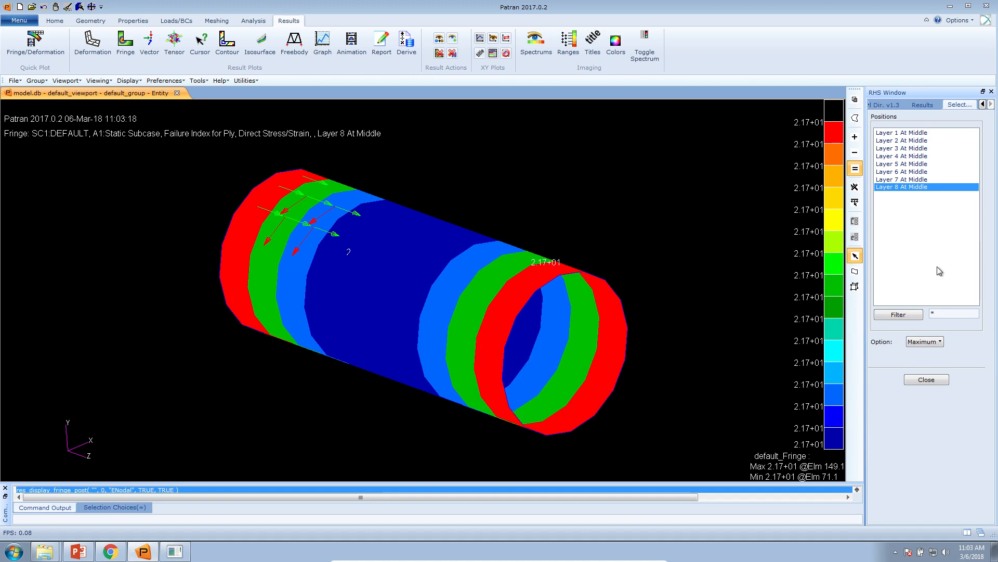
{"action": "left_click", "coordinate": [921, 381]}
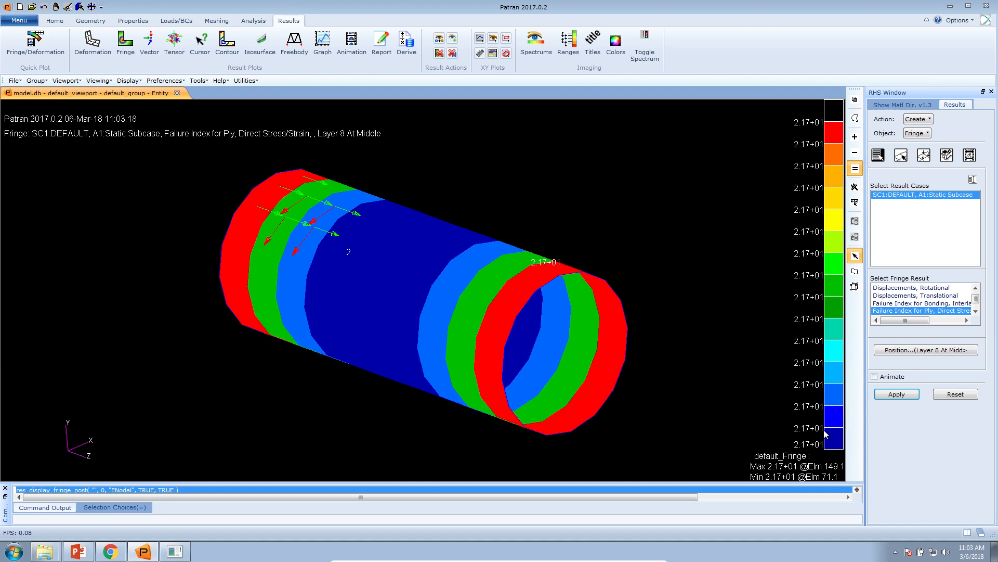
{"action": "left_click", "coordinate": [933, 350]}
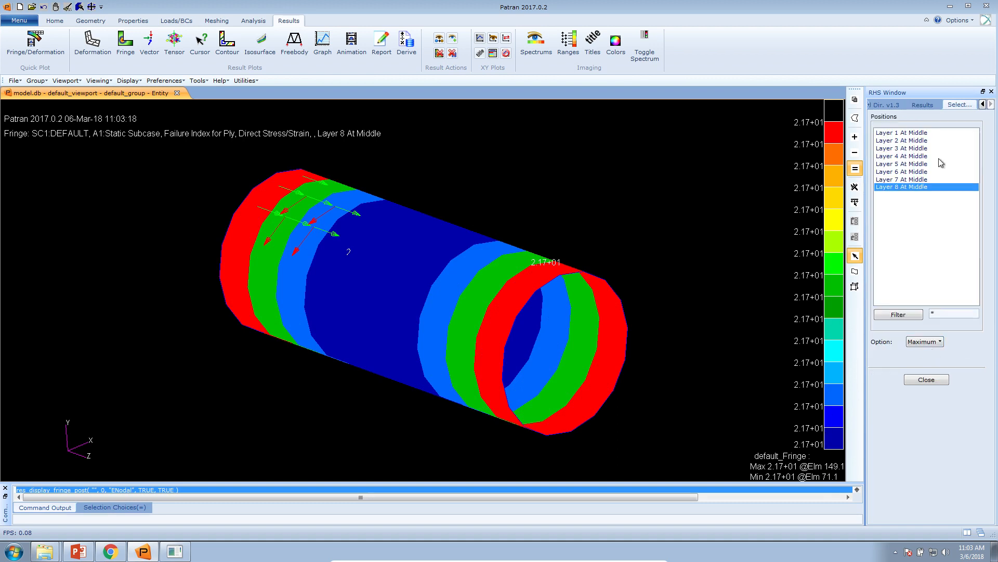
{"action": "left_click", "coordinate": [920, 140]}
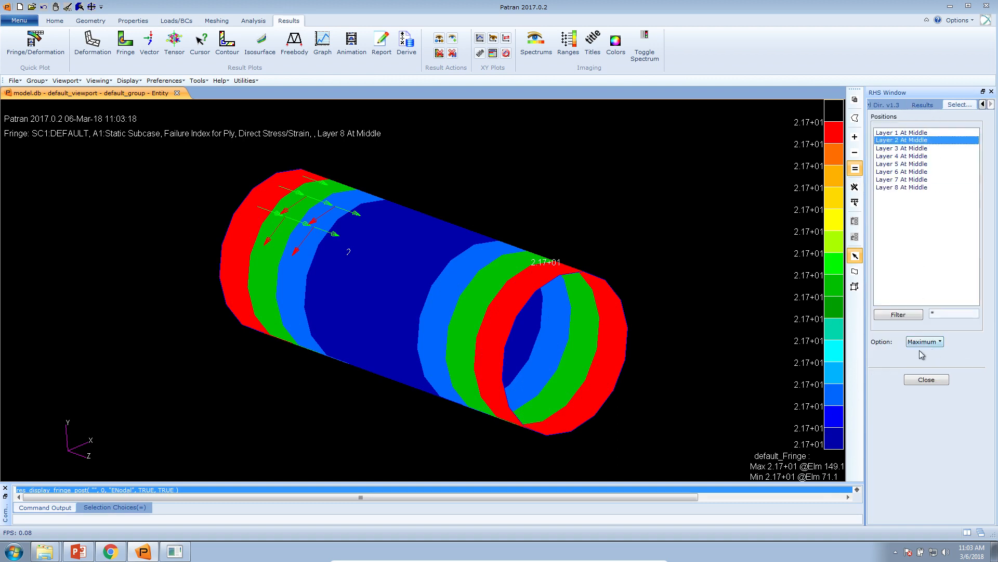
{"action": "left_click", "coordinate": [926, 379]}
{"action": "left_click", "coordinate": [909, 397]}
{"action": "left_click_drag", "start_coordinate": [747, 365], "coordinate": [772, 260]}
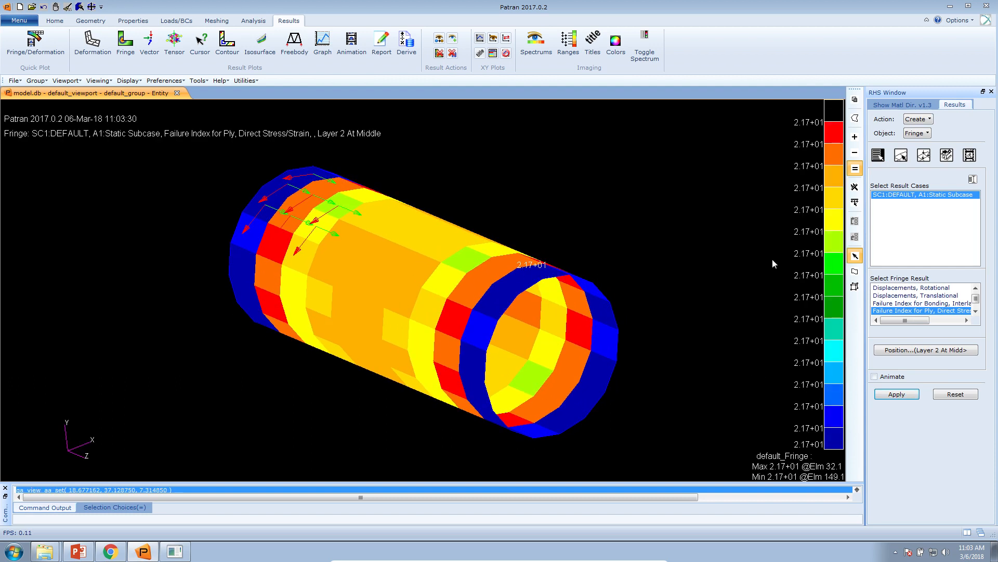
Step: Plot the ply failure index for Layer 1 At Middle
{"action": "left_click", "coordinate": [920, 349]}
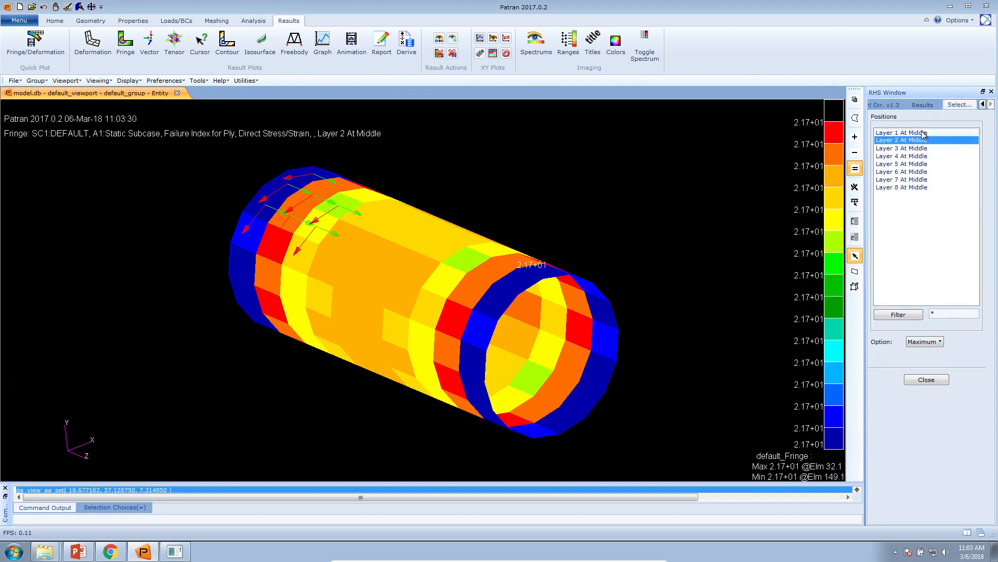
{"action": "left_click", "coordinate": [930, 380]}
{"action": "left_click", "coordinate": [909, 397]}
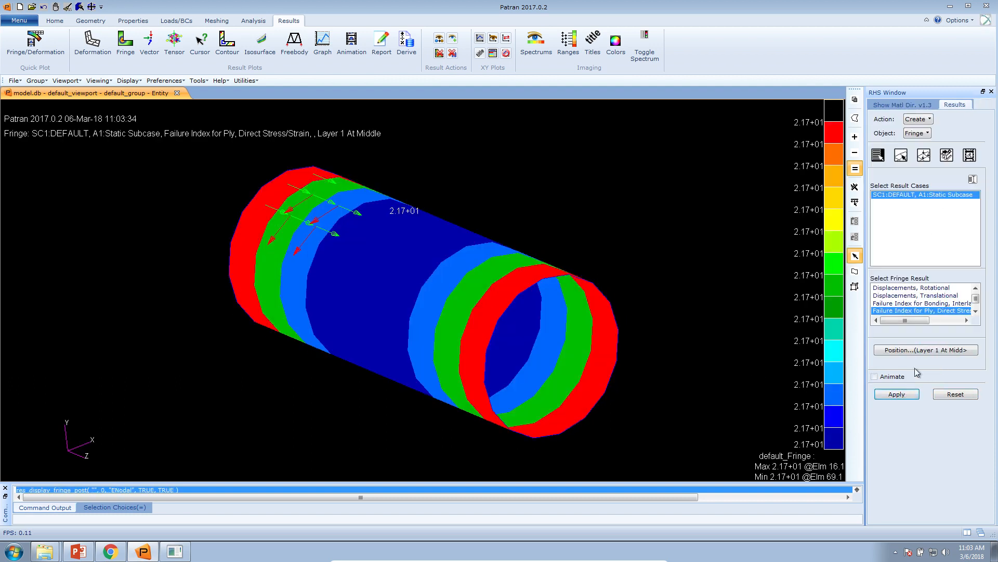
Step: Plot the ply failure index for Layer 3 At Middle, and return to the web app in Chrome
{"action": "left_click", "coordinate": [926, 348]}
{"action": "left_click", "coordinate": [915, 149]}
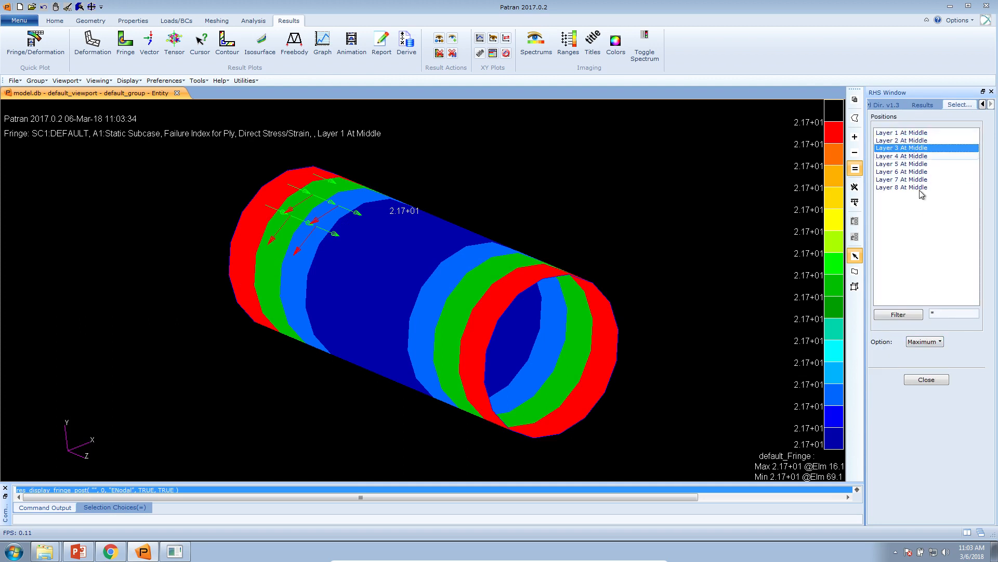
{"action": "left_click", "coordinate": [924, 380]}
{"action": "left_click", "coordinate": [910, 395]}
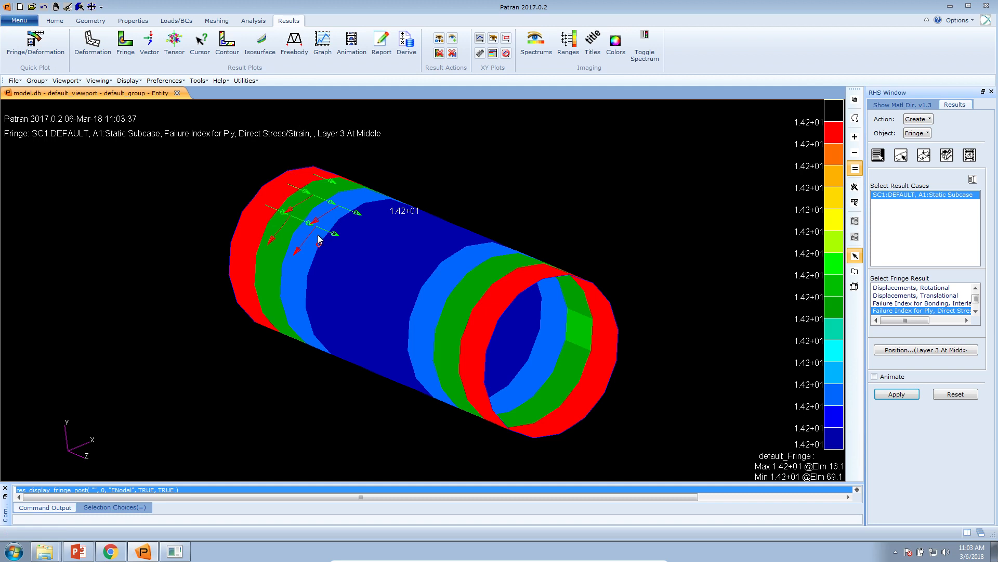
{"action": "left_click", "coordinate": [110, 551]}
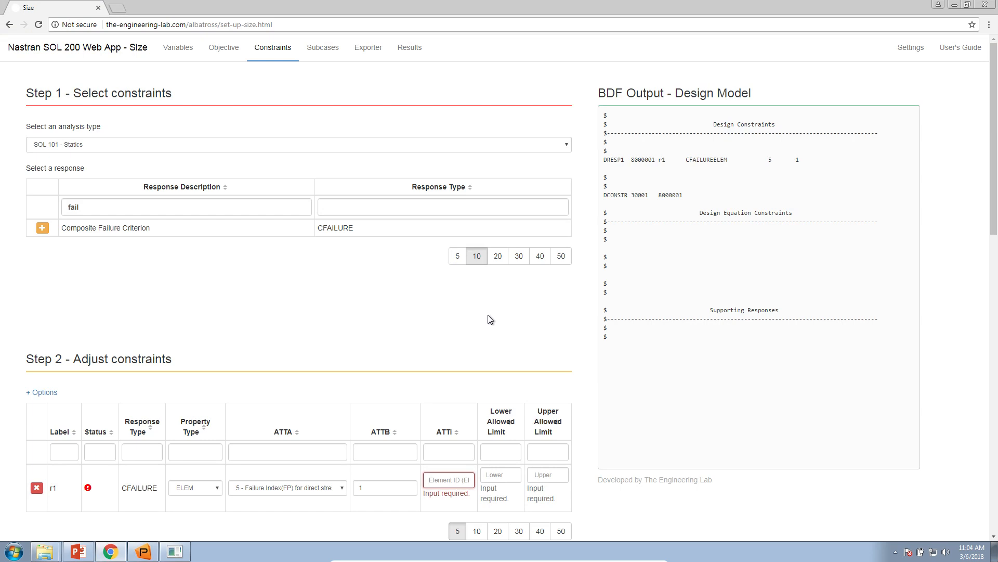
Step: Set constraint r1's element ID (ATTi) to 1
{"action": "type", "text": "1"}
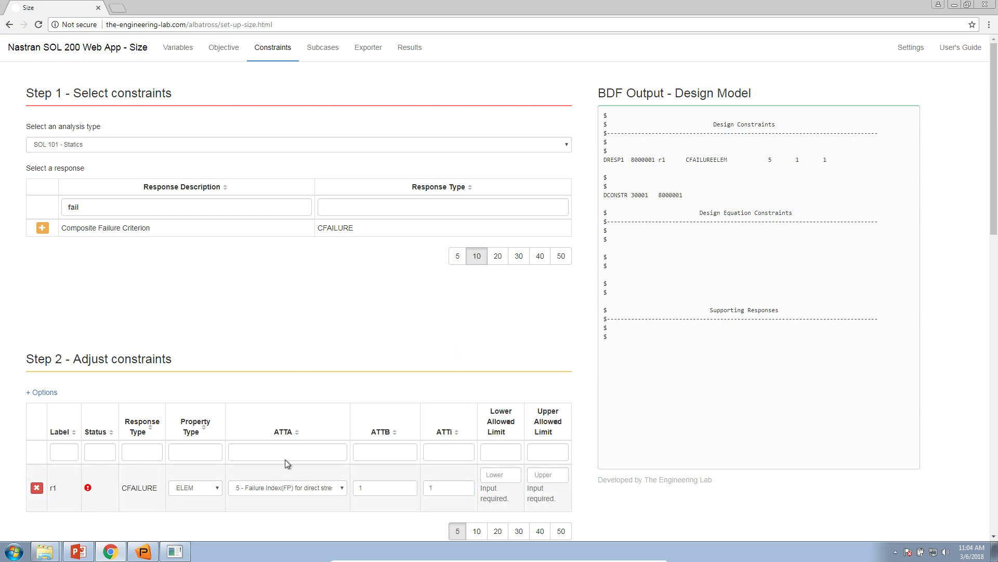
Step: Switch constraint r1's property type to PCOMP and re-enter 1 as its ATTi property ID
{"action": "left_click", "coordinate": [191, 486]}
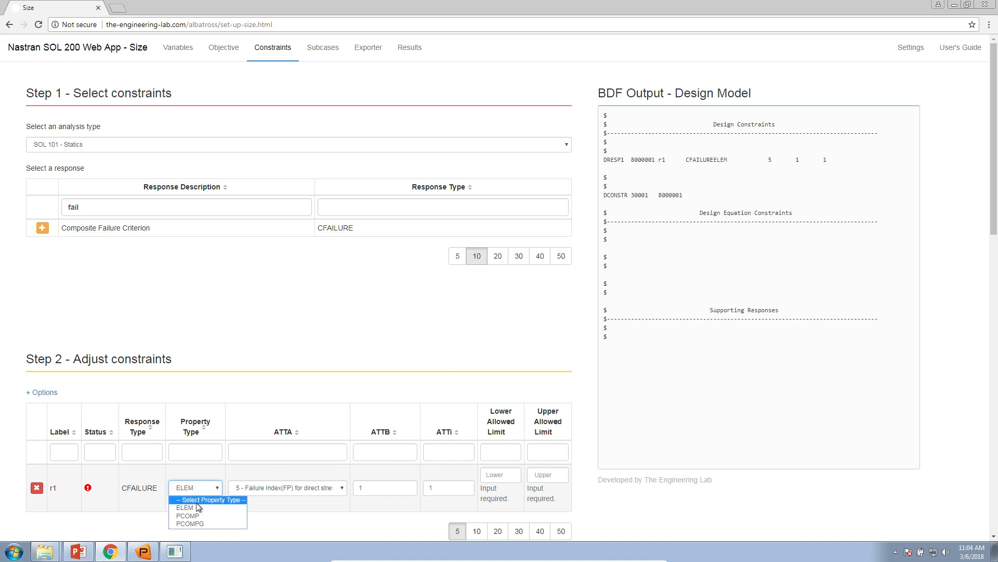
{"action": "left_click", "coordinate": [198, 516]}
{"action": "key", "text": "Tab"}
{"action": "key", "text": "Tab"}
{"action": "key", "text": "Tab"}
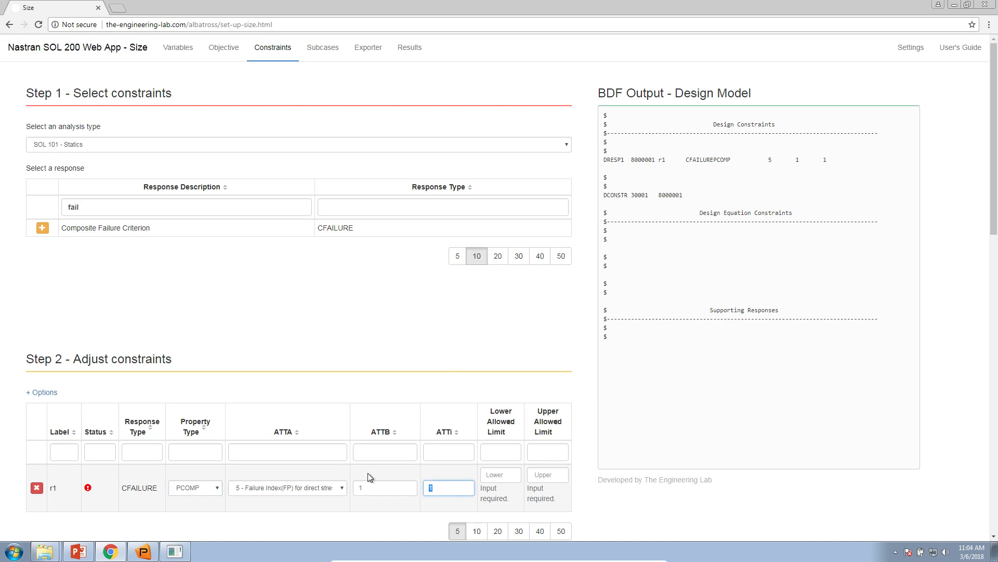
{"action": "key", "text": "BackSpace"}
{"action": "type", "text": "1"}
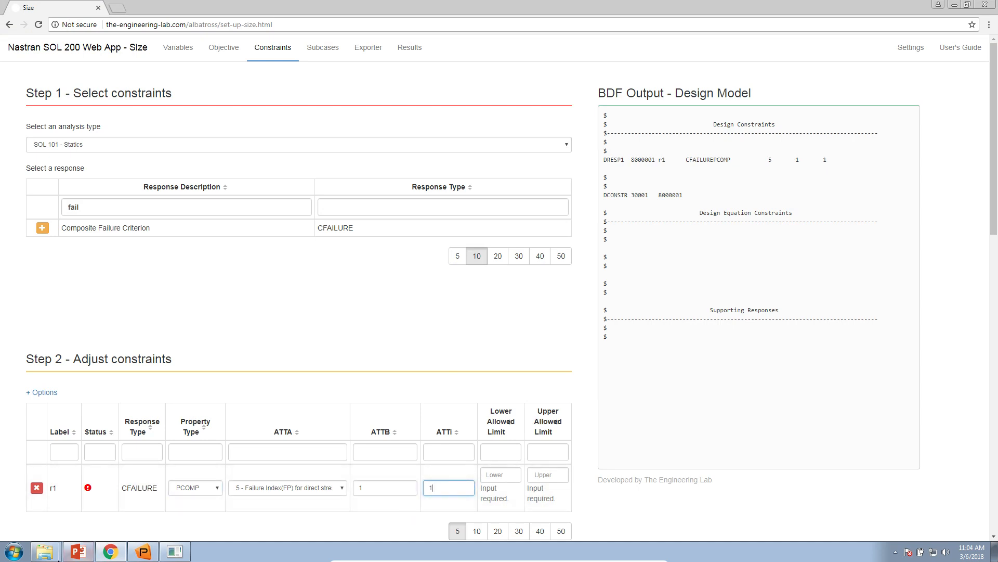
Step: Open d200c01.bdf from the Desktop folder in Notepad++
{"action": "left_click", "coordinate": [45, 551]}
{"action": "left_click", "coordinate": [49, 524]}
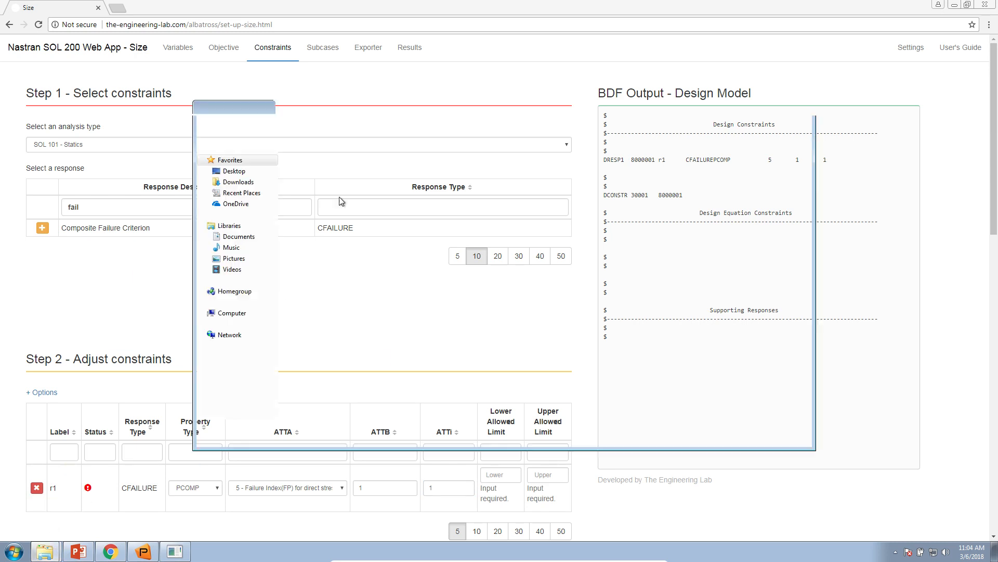
{"action": "left_click", "coordinate": [234, 170]}
{"action": "double_click", "coordinate": [364, 281]}
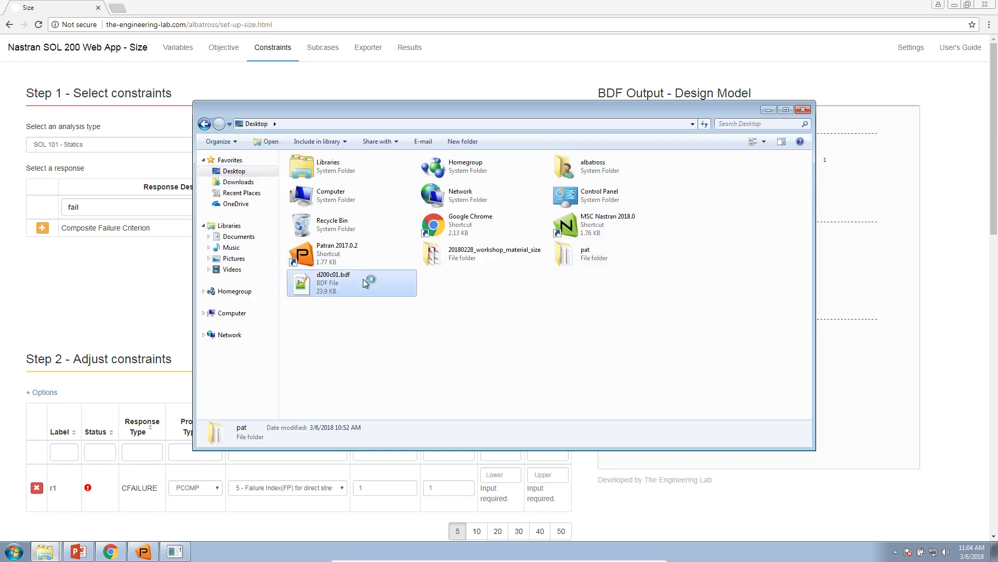
{"action": "left_click", "coordinate": [132, 295]}
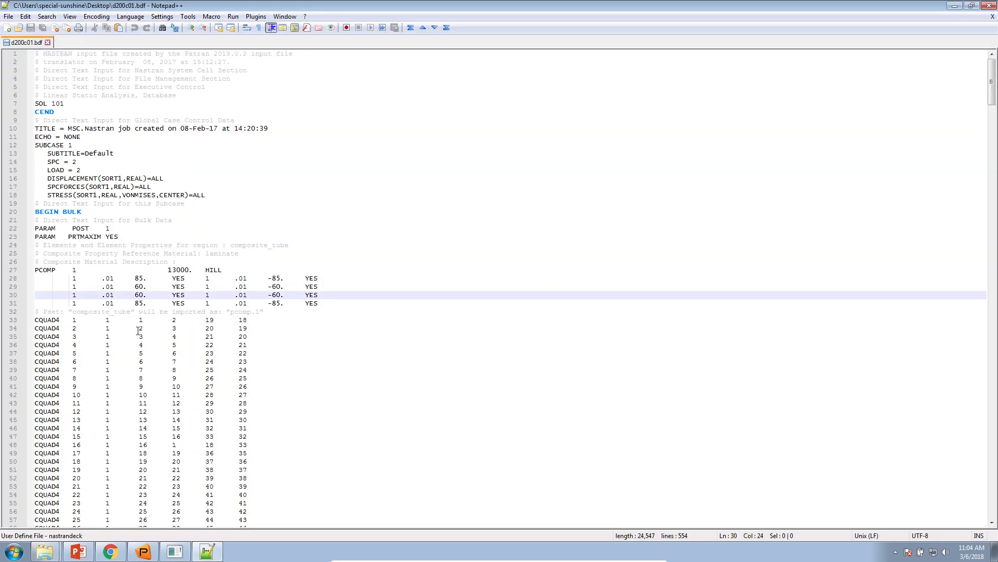
Step: Examine the PCOMP entry, its ply rows and its property ID in the BDF file, and return to Chrome
{"action": "scroll", "coordinate": [138, 330], "scroll_direction": "up", "scroll_amount": 4}
{"action": "double_click", "coordinate": [57, 366]}
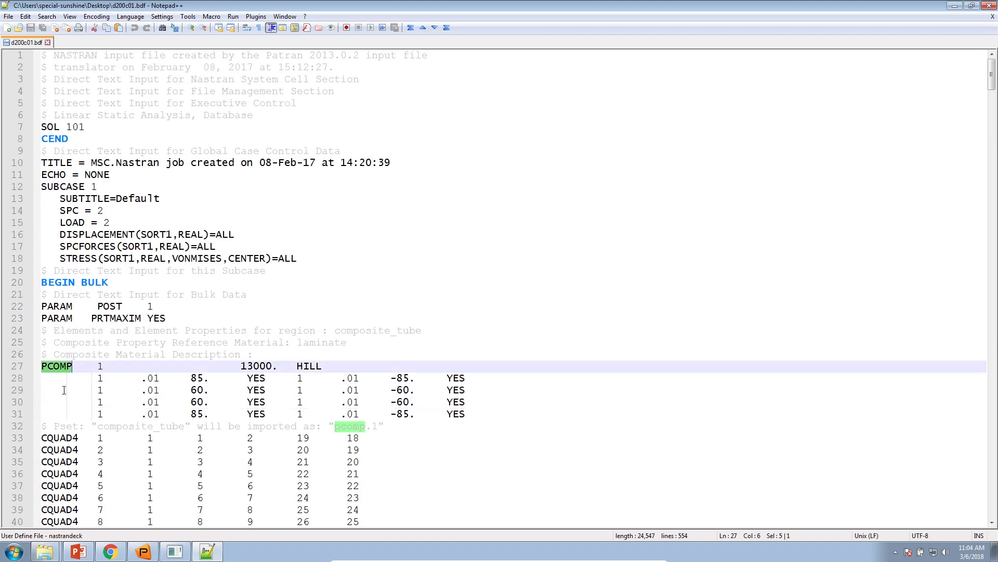
{"action": "left_click_drag", "start_coordinate": [160, 373], "coordinate": [472, 417]}
{"action": "left_click", "coordinate": [140, 366]}
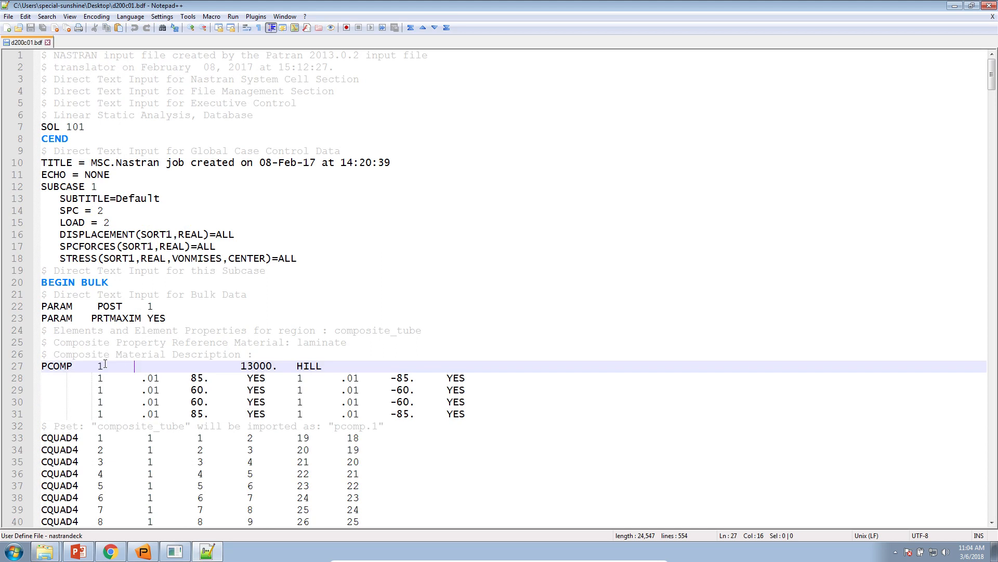
{"action": "left_click_drag", "start_coordinate": [104, 365], "coordinate": [147, 366]}
{"action": "left_click", "coordinate": [109, 551]}
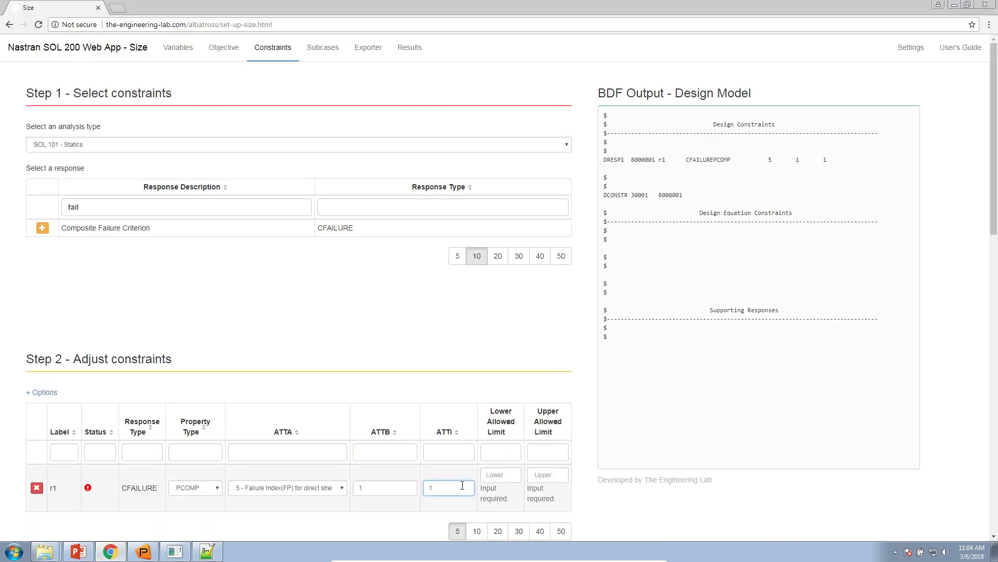
Step: Try property ID 2 as constraint r1's ATTi, and set it back to 1
{"action": "type", "text": "2"}
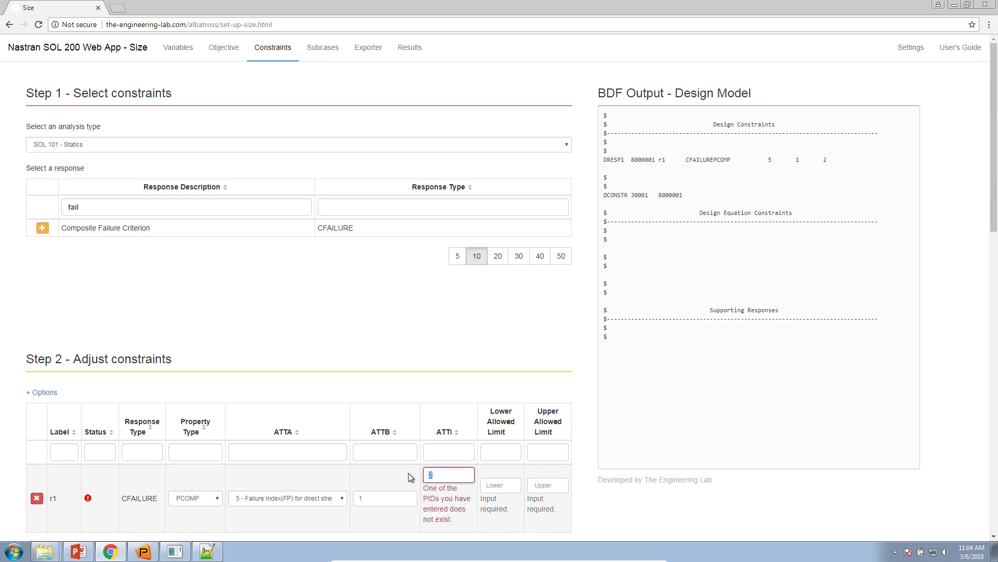
{"action": "left_click_drag", "start_coordinate": [460, 471], "coordinate": [415, 470]}
{"action": "type", "text": "1"}
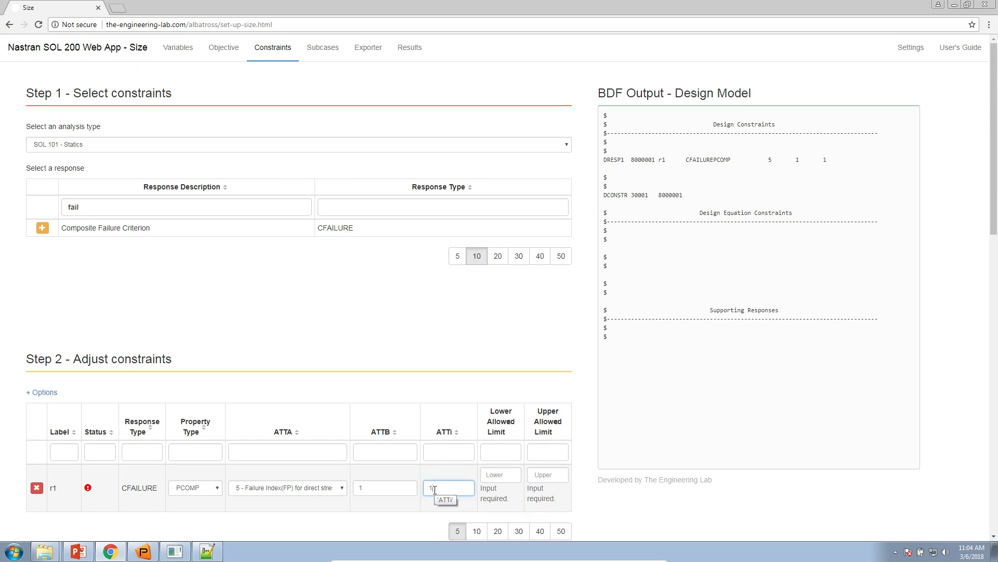
Step: Recheck the PCOMP property ID in Notepad++, the property type options and the Patran failure index plot, and return to Chrome
{"action": "left_click", "coordinate": [149, 550]}
{"action": "left_click", "coordinate": [207, 550]}
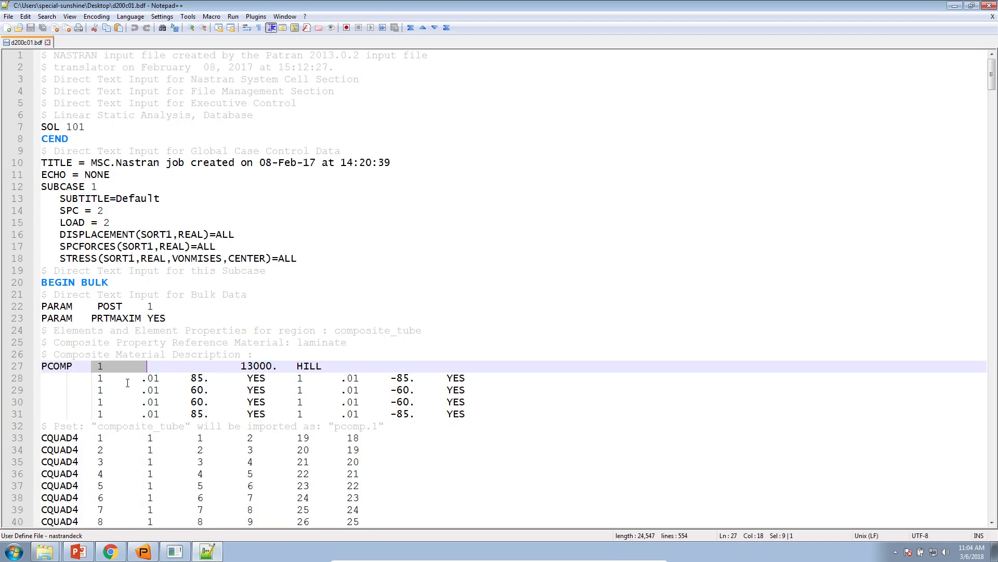
{"action": "left_click", "coordinate": [110, 550]}
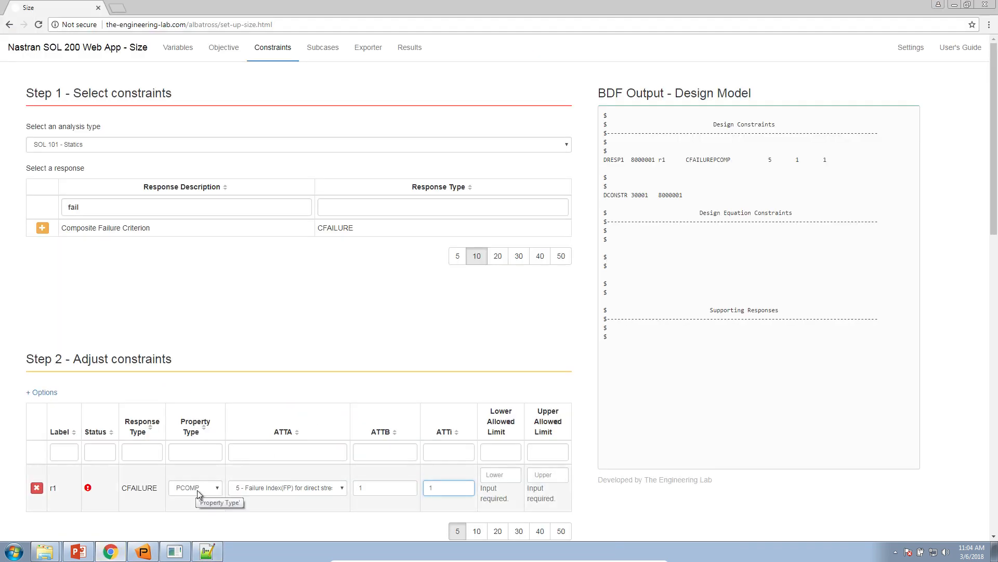
{"action": "left_click", "coordinate": [198, 490]}
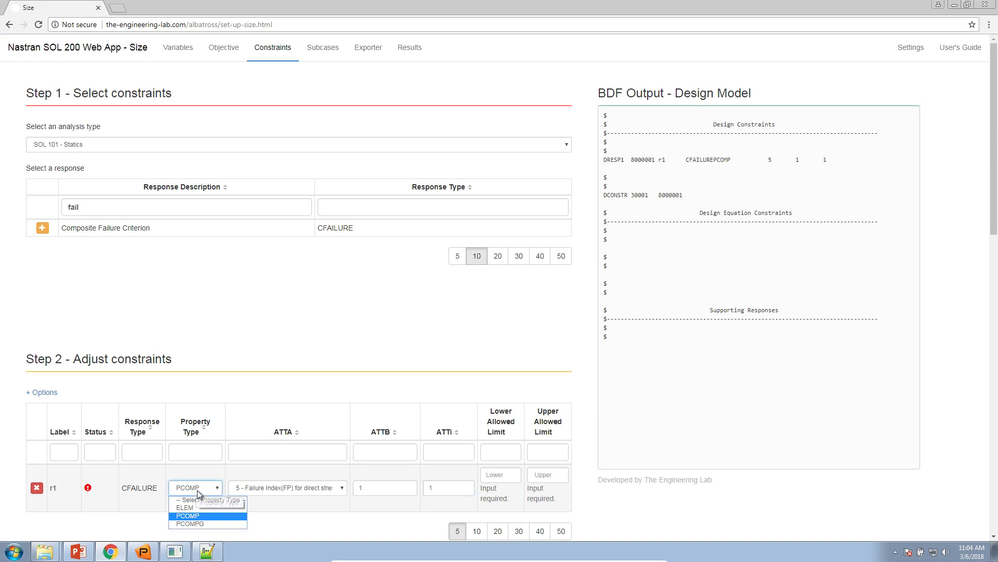
{"action": "left_click", "coordinate": [160, 552]}
{"action": "left_click", "coordinate": [143, 551]}
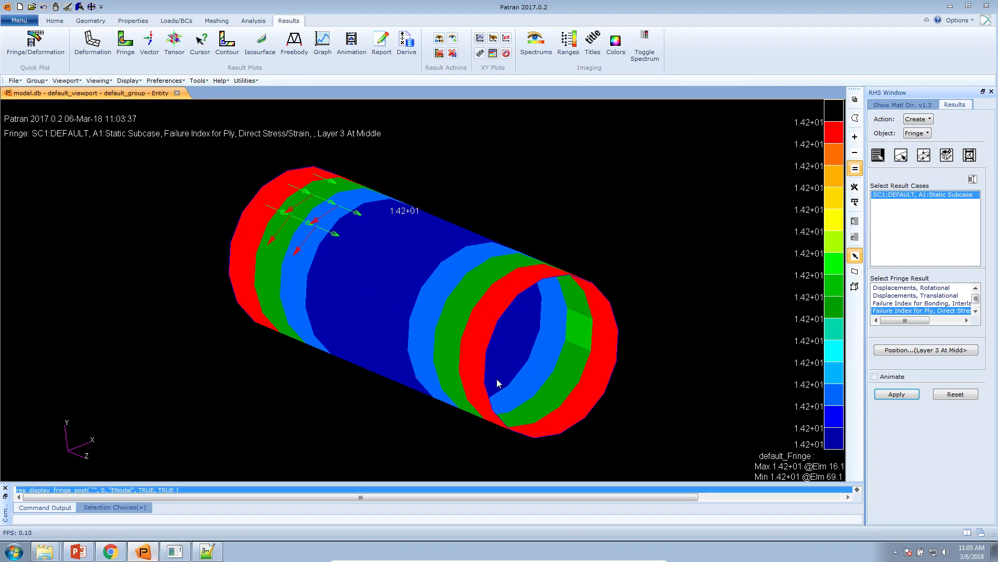
{"action": "left_click", "coordinate": [142, 550]}
Step: Set constraint r1's property type to ELEM
{"action": "left_click", "coordinate": [195, 488]}
{"action": "left_click", "coordinate": [199, 506]}
{"action": "left_click", "coordinate": [201, 486]}
{"action": "left_click", "coordinate": [195, 507]}
{"action": "double_click", "coordinate": [459, 492]}
Step: Set constraint r1's lower allowed limit to .001 and its upper allowed limit to .9
{"action": "left_click", "coordinate": [499, 473]}
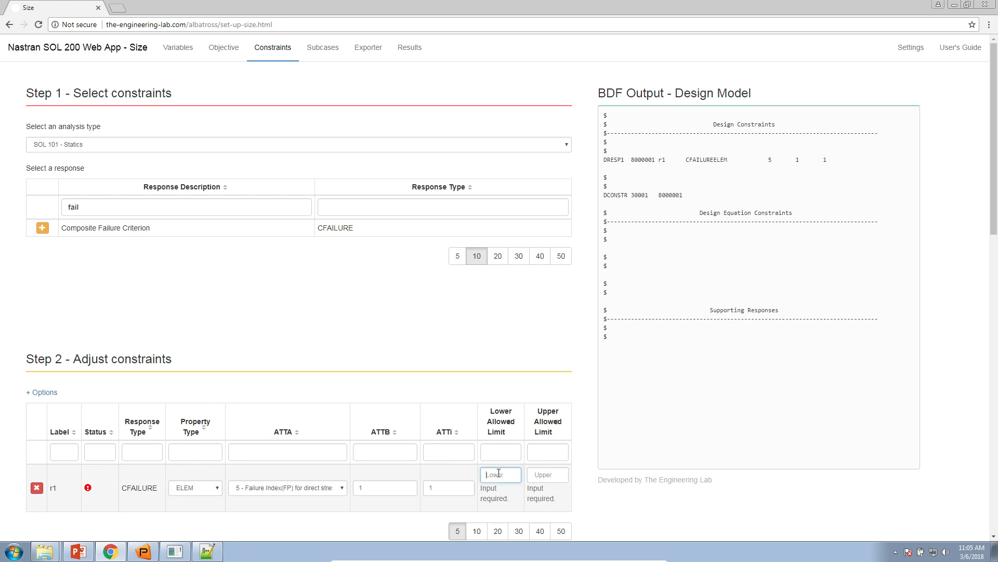
{"action": "type", "text": ".0"}
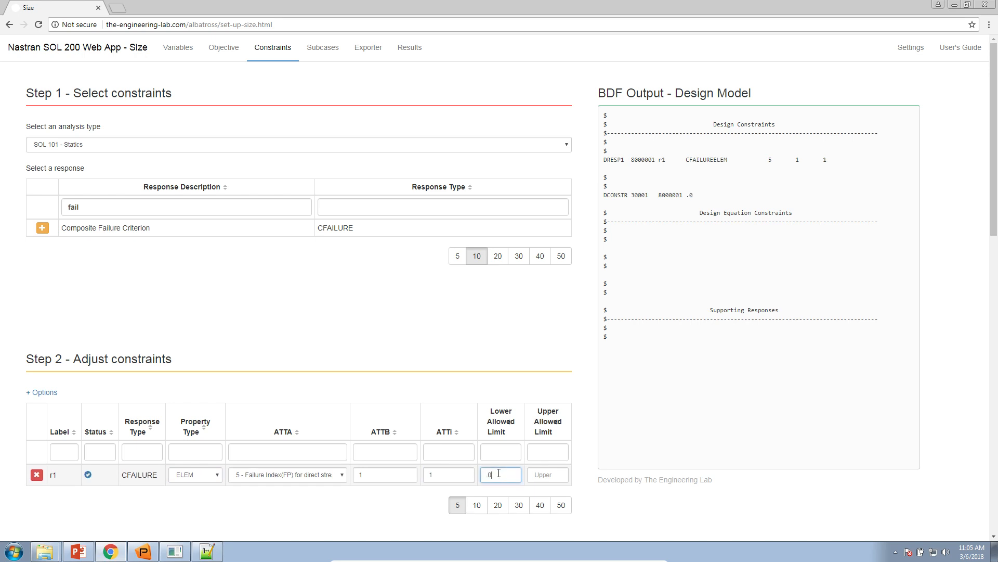
{"action": "key", "text": "Tab"}
{"action": "key", "text": "Tab"}
{"action": "left_click", "coordinate": [227, 298]}
Step: Add seven more Composite Failure Criterion constraints, r2 to r8, and show 10 constraints per page
{"action": "scroll", "coordinate": [179, 242], "scroll_direction": "down", "scroll_amount": 1}
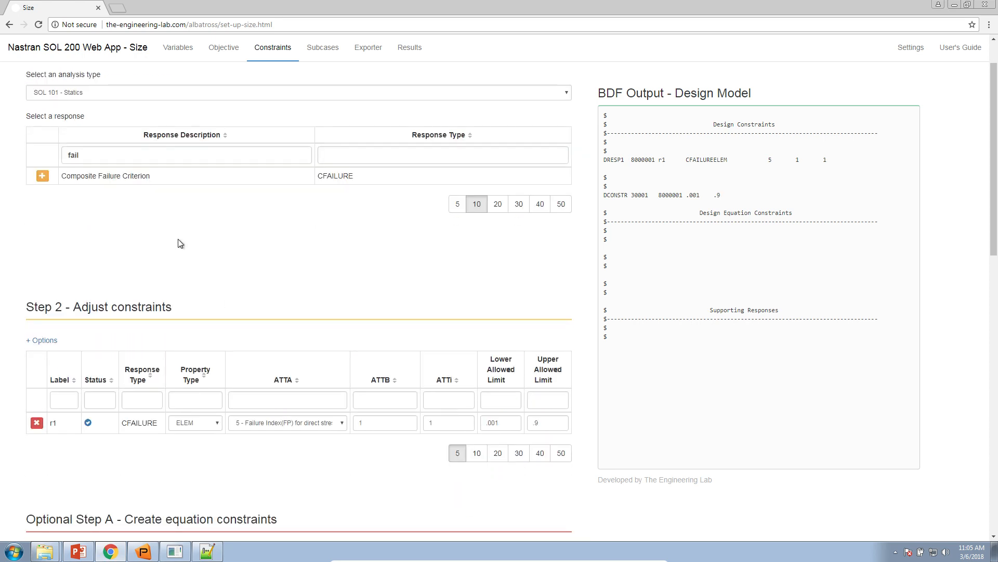
{"action": "left_click", "coordinate": [40, 178]}
{"action": "left_click", "coordinate": [40, 178]}
{"action": "left_click", "coordinate": [40, 178]}
{"action": "left_click", "coordinate": [41, 178]}
{"action": "left_click", "coordinate": [40, 178]}
{"action": "left_click", "coordinate": [40, 178]}
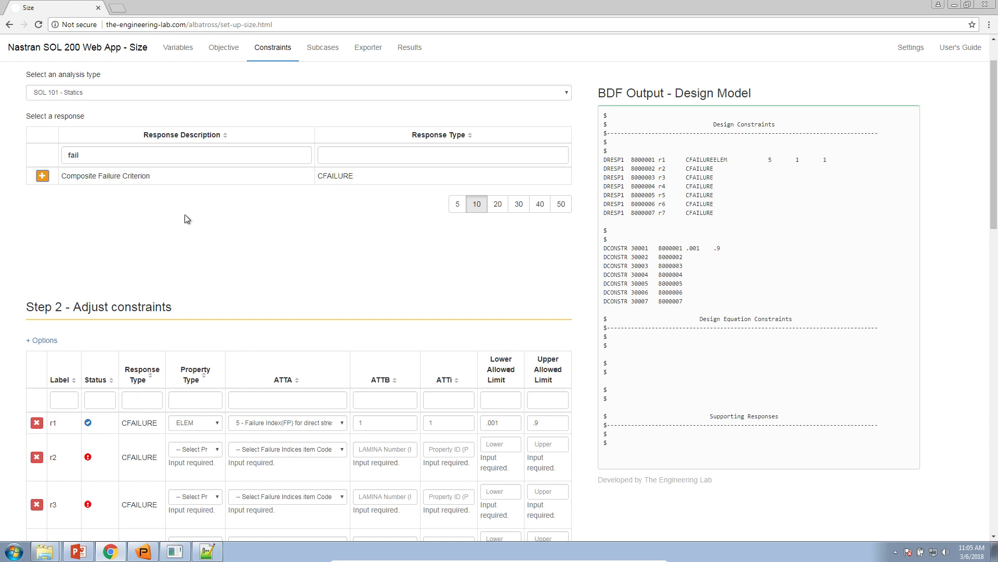
{"action": "left_click", "coordinate": [39, 177]}
{"action": "scroll", "coordinate": [312, 364], "scroll_direction": "down", "scroll_amount": 3}
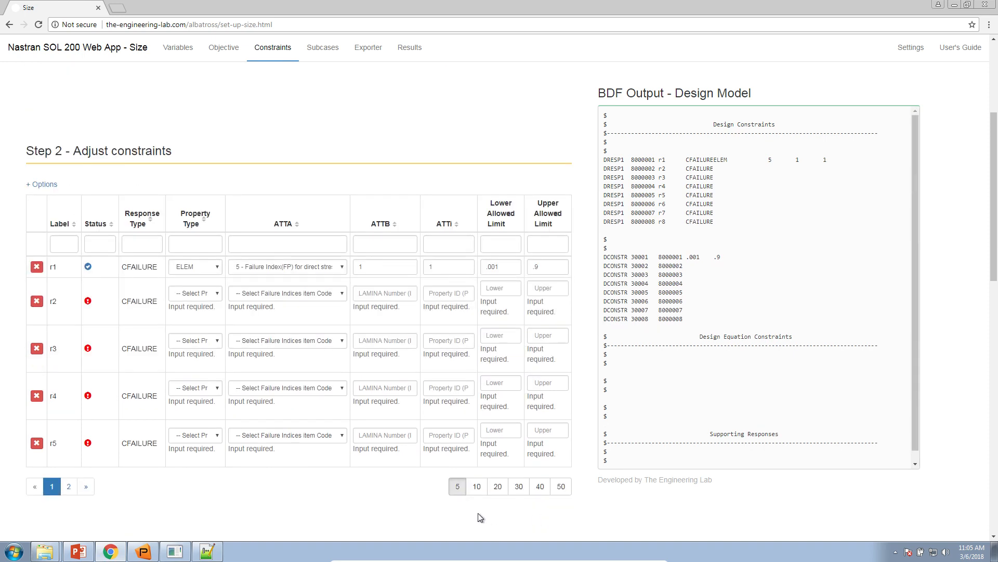
{"action": "left_click", "coordinate": [477, 486]}
Step: Set the property type of constraints r2 to r8 to ELEM
{"action": "left_click", "coordinate": [197, 293]}
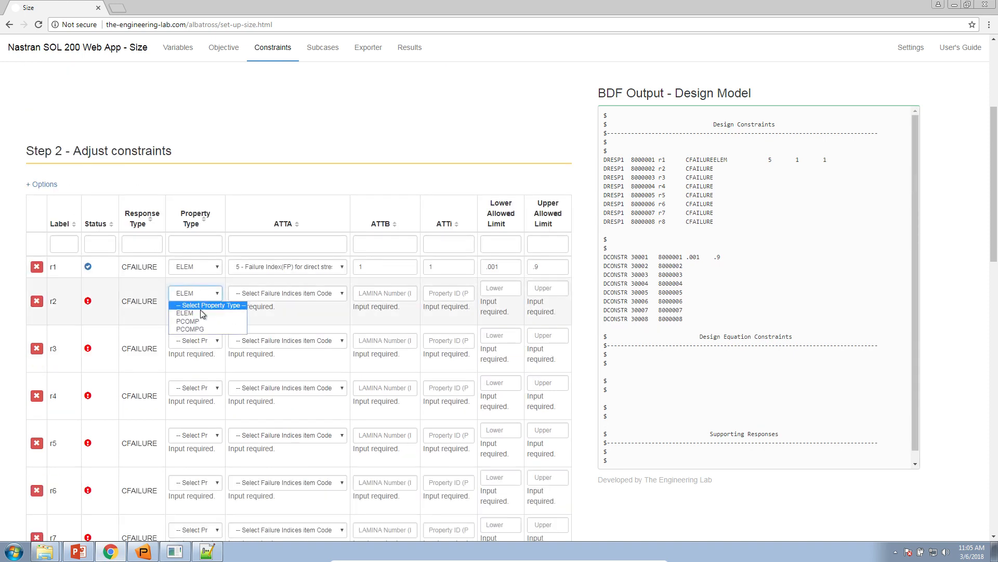
{"action": "left_click", "coordinate": [193, 329]}
{"action": "scroll", "coordinate": [208, 476], "scroll_direction": "down", "scroll_amount": 2}
{"action": "left_click", "coordinate": [211, 472]}
{"action": "left_click", "coordinate": [185, 492]}
{"action": "left_click", "coordinate": [208, 425]}
{"action": "left_click", "coordinate": [185, 445]}
{"action": "left_click", "coordinate": [210, 378]}
{"action": "left_click", "coordinate": [184, 398]}
{"action": "left_click", "coordinate": [208, 331]}
{"action": "left_click", "coordinate": [185, 350]}
{"action": "left_click", "coordinate": [208, 284]}
{"action": "left_click", "coordinate": [184, 303]}
{"action": "left_click", "coordinate": [202, 238]}
{"action": "left_click", "coordinate": [185, 257]}
{"action": "left_click", "coordinate": [201, 198]}
{"action": "left_click", "coordinate": [184, 216]}
Step: Set ATTA of constraints r2 to r8 to 5 - Failure Index(FP) for direct stresses/strains
{"action": "left_click", "coordinate": [254, 192]}
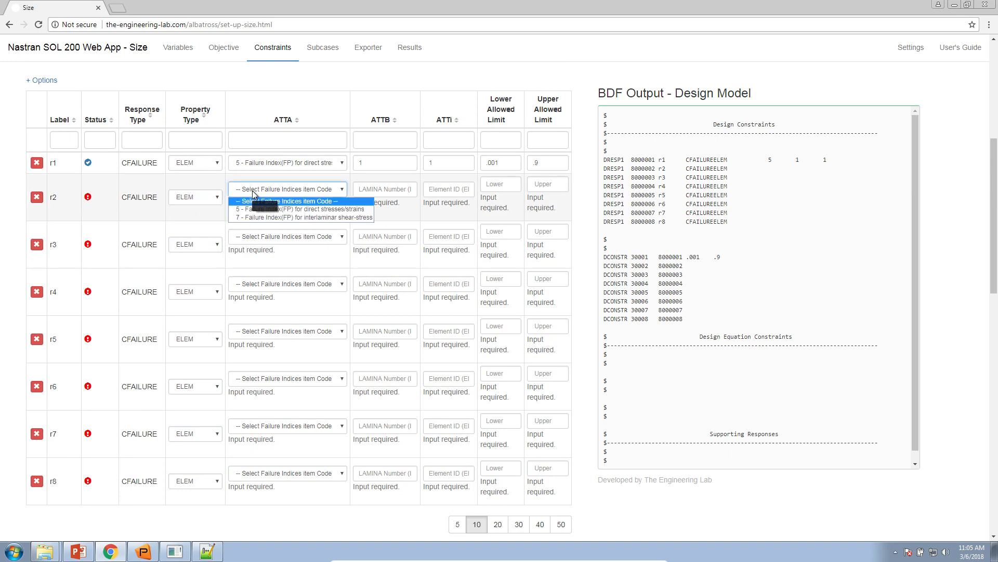
{"action": "left_click", "coordinate": [267, 209]}
{"action": "left_click", "coordinate": [318, 473]}
{"action": "left_click", "coordinate": [300, 493]}
{"action": "left_click", "coordinate": [312, 425]}
{"action": "left_click", "coordinate": [300, 446]}
{"action": "left_click", "coordinate": [309, 378]}
{"action": "left_click", "coordinate": [300, 398]}
{"action": "left_click", "coordinate": [319, 333]}
{"action": "left_click", "coordinate": [312, 351]}
{"action": "left_click", "coordinate": [319, 285]}
{"action": "left_click", "coordinate": [312, 303]}
{"action": "left_click", "coordinate": [319, 238]}
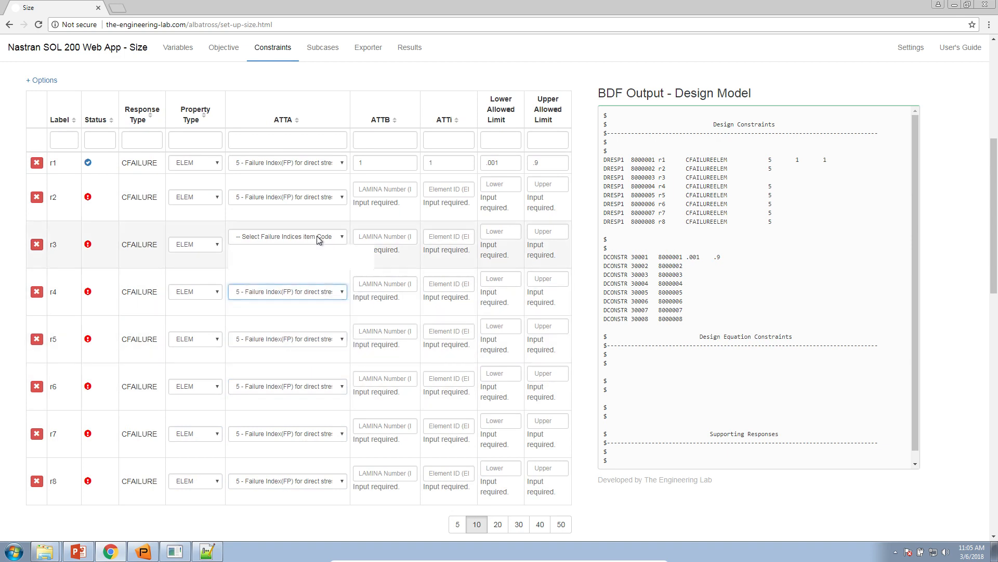
{"action": "left_click", "coordinate": [312, 257]}
Step: Enter lamina numbers 2 to 8 in order as ATTB for constraints r2 to r8
{"action": "left_click", "coordinate": [378, 193]}
{"action": "type", "text": "2"}
{"action": "left_click", "coordinate": [383, 237]}
{"action": "type", "text": "34"}
{"action": "left_click", "coordinate": [379, 284]}
{"action": "type", "text": "4"}
{"action": "left_click", "coordinate": [377, 241]}
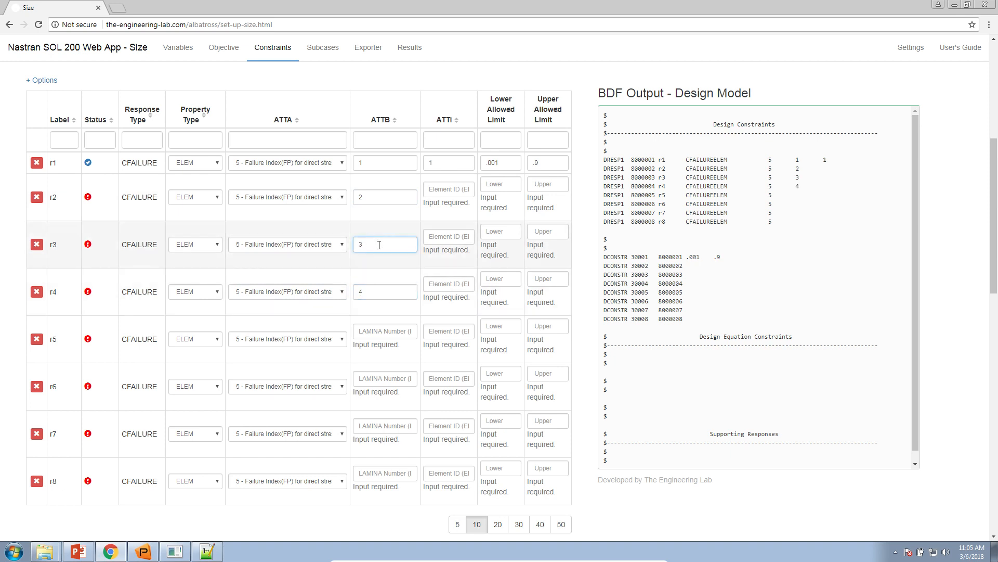
{"action": "left_click", "coordinate": [392, 331]}
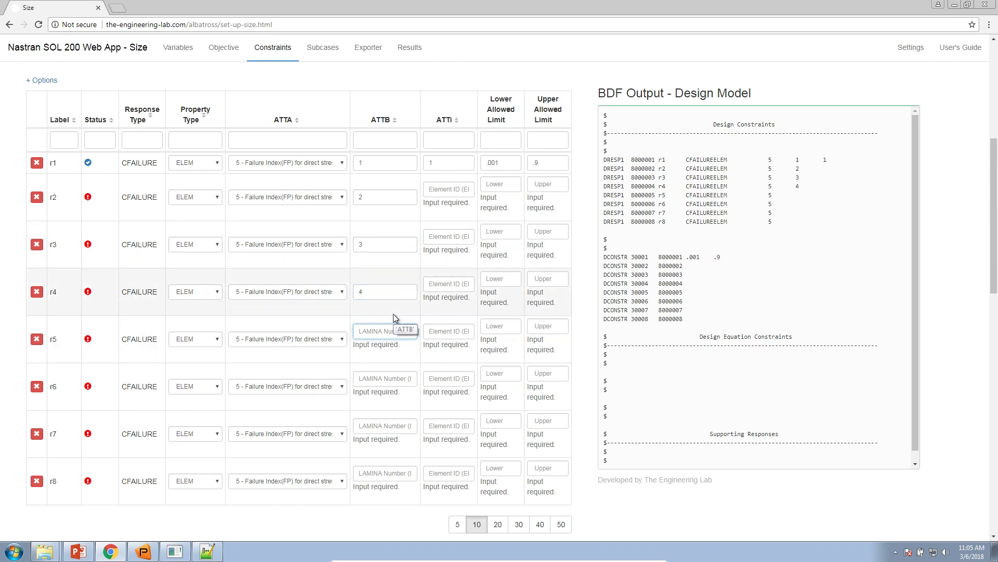
{"action": "type", "text": "5"}
{"action": "left_click", "coordinate": [393, 379]}
{"action": "type", "text": "6"}
{"action": "left_click", "coordinate": [391, 427]}
{"action": "type", "text": "7"}
{"action": "left_click", "coordinate": [392, 468]}
{"action": "type", "text": "8"}
Step: Enter 1 as the element ID (ATTi) of constraints r2 to r8
{"action": "left_click", "coordinate": [456, 190]}
{"action": "type", "text": "1"}
{"action": "left_click", "coordinate": [457, 238]}
{"action": "type", "text": "1"}
{"action": "left_click", "coordinate": [456, 285]}
{"action": "type", "text": "1"}
{"action": "left_click", "coordinate": [456, 333]}
{"action": "type", "text": "1"}
{"action": "left_click", "coordinate": [456, 379]}
{"action": "type", "text": "1"}
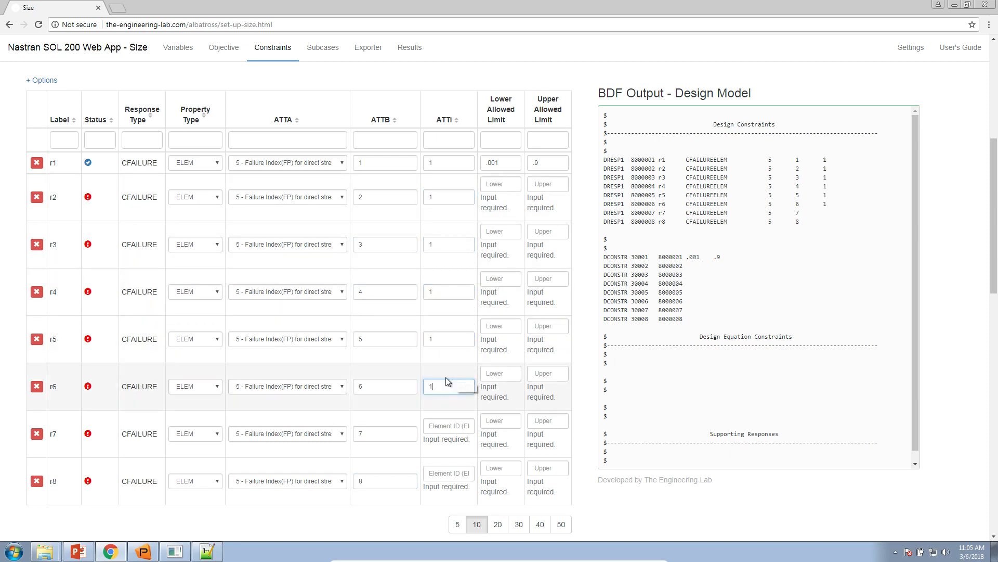
{"action": "left_click", "coordinate": [442, 421]}
{"action": "type", "text": "1"}
{"action": "left_click", "coordinate": [442, 472]}
{"action": "type", "text": "1"}
Step: Set the upper allowed limit of constraints r2 to r8 to .9
{"action": "left_click", "coordinate": [545, 468]}
{"action": "type", "text": ".9"}
{"action": "left_click", "coordinate": [545, 425]}
{"action": "type", "text": ".9"}
{"action": "left_click", "coordinate": [546, 373]}
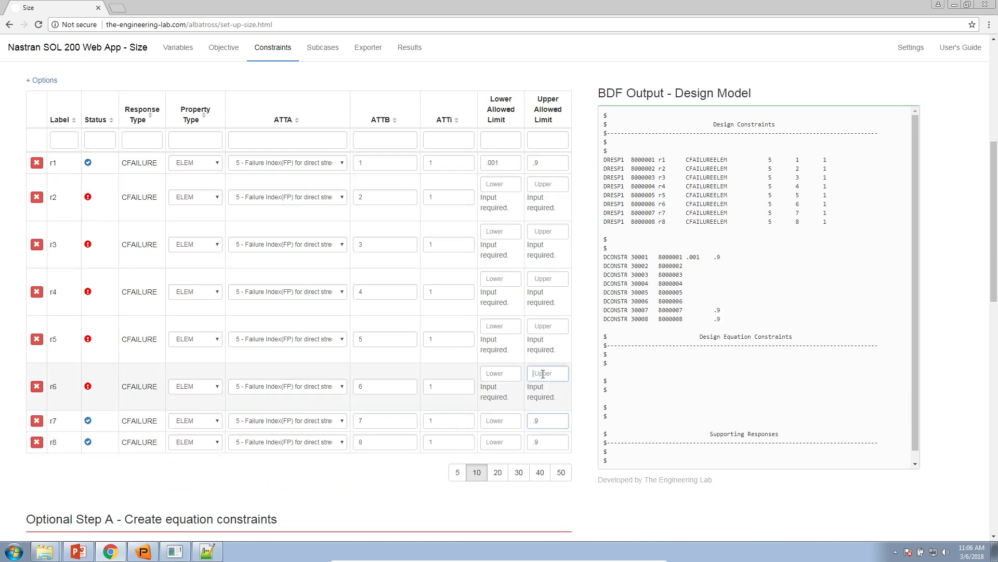
{"action": "type", "text": ".9"}
{"action": "left_click", "coordinate": [547, 326]}
{"action": "type", "text": ".9"}
{"action": "left_click", "coordinate": [546, 280]}
{"action": "type", "text": ".9"}
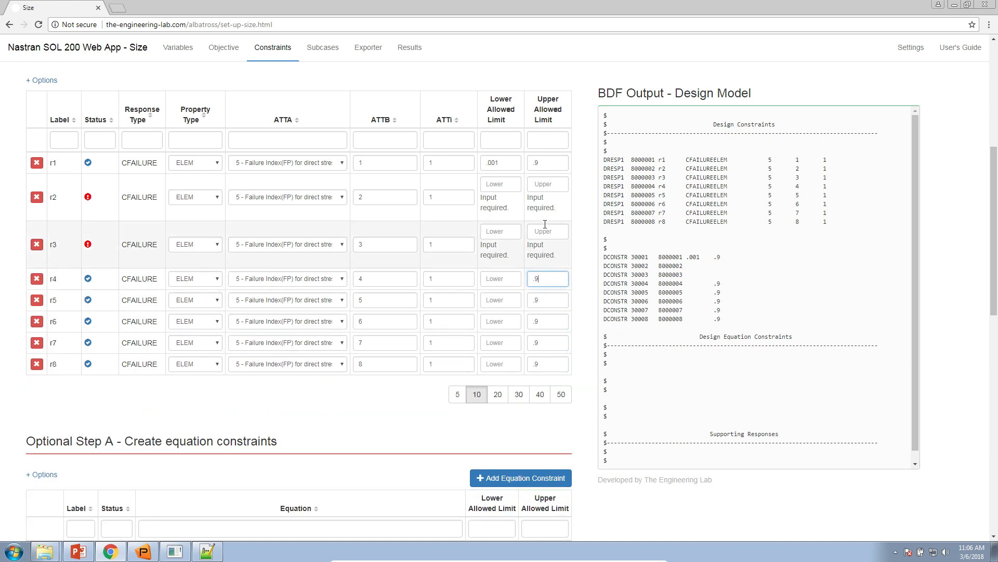
{"action": "left_click", "coordinate": [545, 231]}
{"action": "type", "text": ".9"}
{"action": "left_click", "coordinate": [548, 183]}
{"action": "type", "text": ".9"}
Step: Copy r1's lower allowed limit of .001 to constraints r2 to r8
{"action": "double_click", "coordinate": [503, 162]}
{"action": "key", "text": "ctrl+c"}
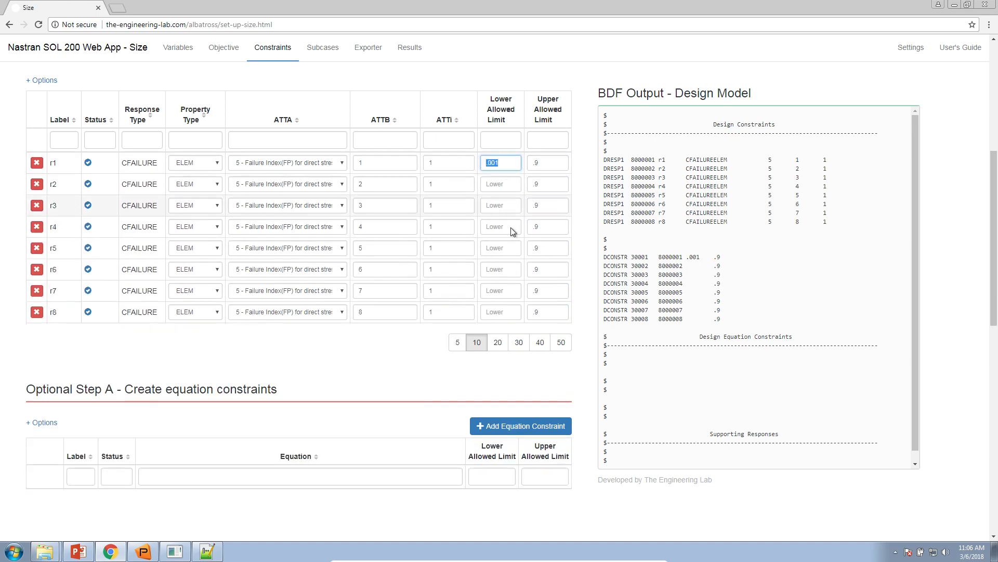
{"action": "left_click", "coordinate": [514, 308]}
{"action": "key", "text": "ctrl+v"}
{"action": "left_click", "coordinate": [509, 290]}
{"action": "key", "text": "ctrl+v"}
{"action": "left_click", "coordinate": [503, 269]}
{"action": "key", "text": "ctrl+v"}
{"action": "left_click", "coordinate": [503, 248]}
{"action": "key", "text": "ctrl+v"}
{"action": "left_click", "coordinate": [506, 226]}
{"action": "key", "text": "ctrl+v"}
{"action": "key", "text": "ctrl+v"}
{"action": "left_click", "coordinate": [503, 183]}
{"action": "key", "text": "ctrl+v"}
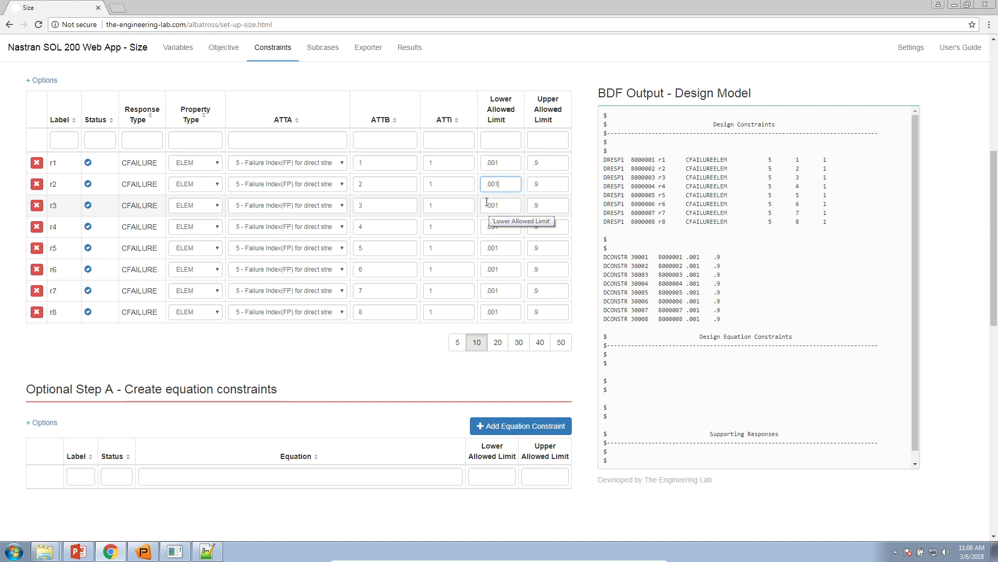
Step: Export the optimization model and download the package that auto-executes MSC Nastran
{"action": "left_click", "coordinate": [357, 56]}
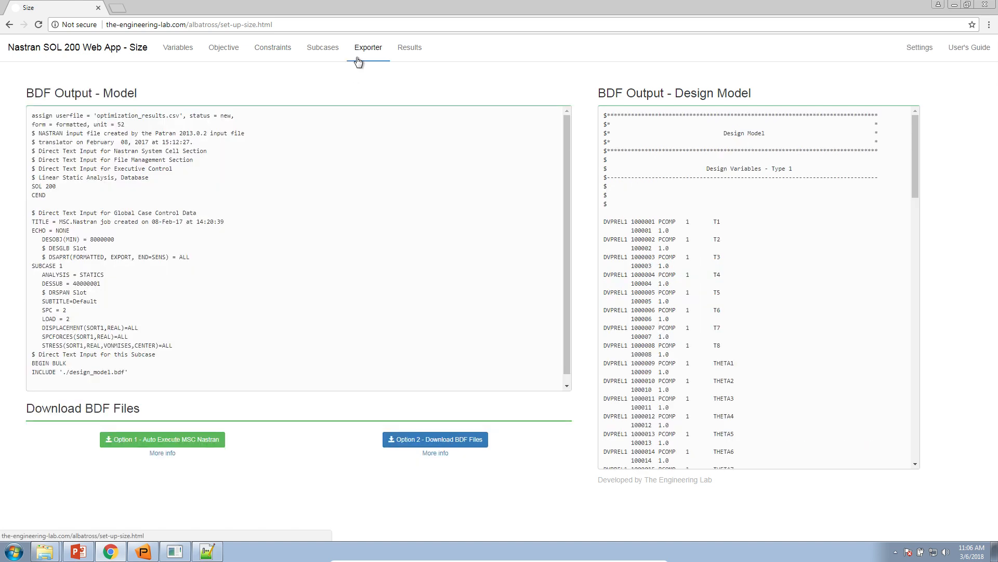
{"action": "left_click", "coordinate": [183, 445]}
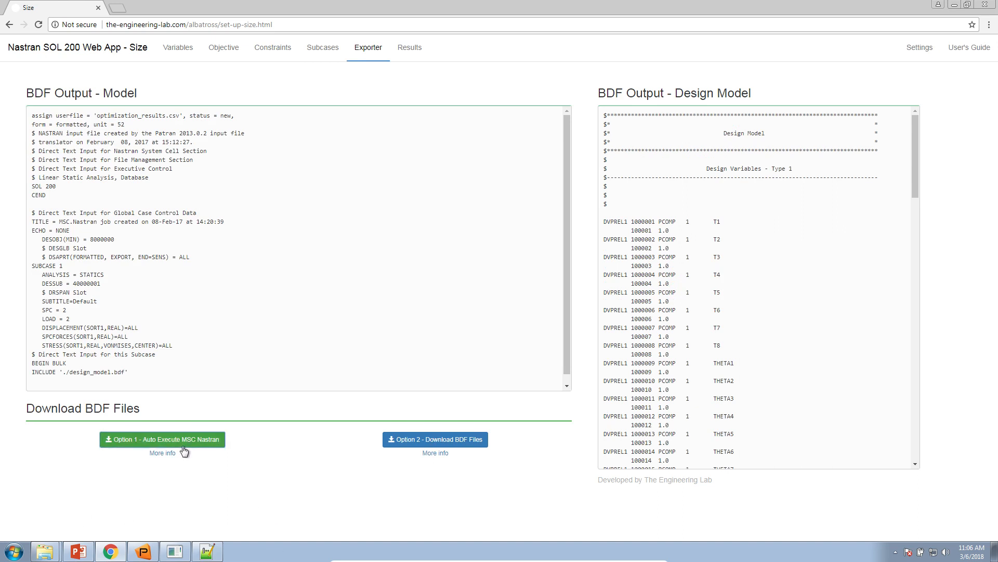
Step: Extract nastran_working_directory.zip in the Downloads folder and launch Start MSC Nastran from the extracted folder
{"action": "left_click", "coordinate": [44, 551]}
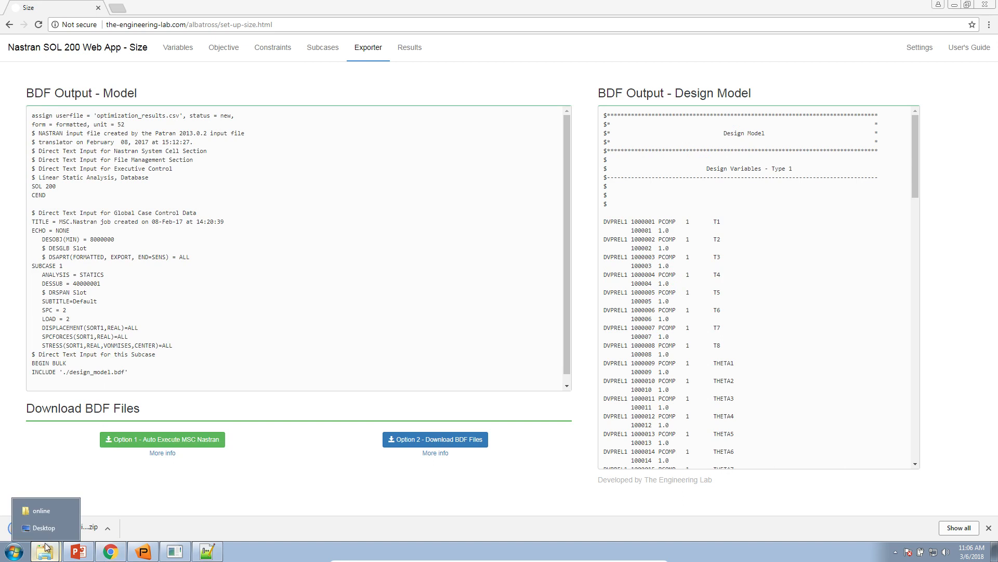
{"action": "left_click", "coordinate": [47, 527]}
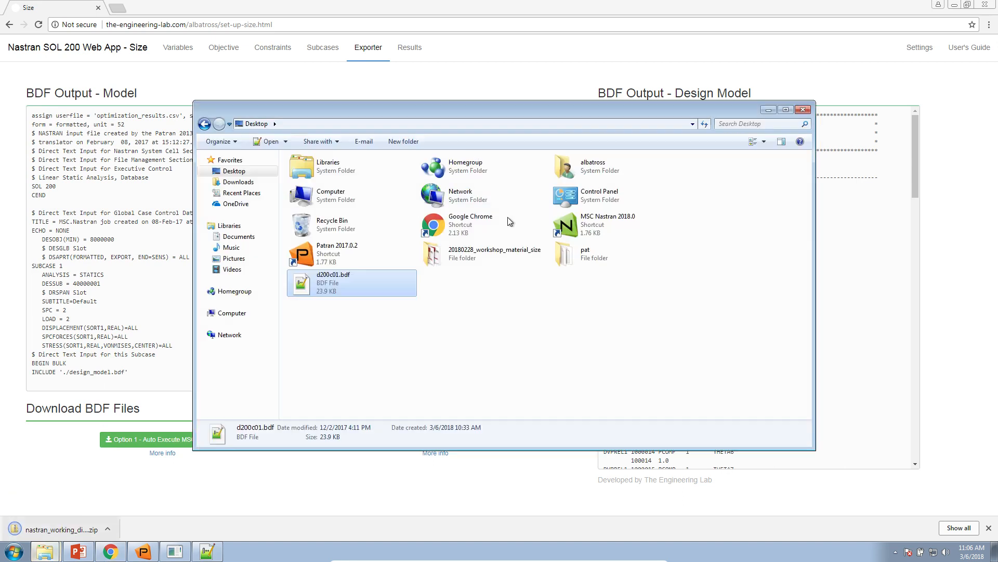
{"action": "left_click", "coordinate": [238, 181]}
{"action": "left_click", "coordinate": [328, 176]}
{"action": "right_click", "coordinate": [328, 177]}
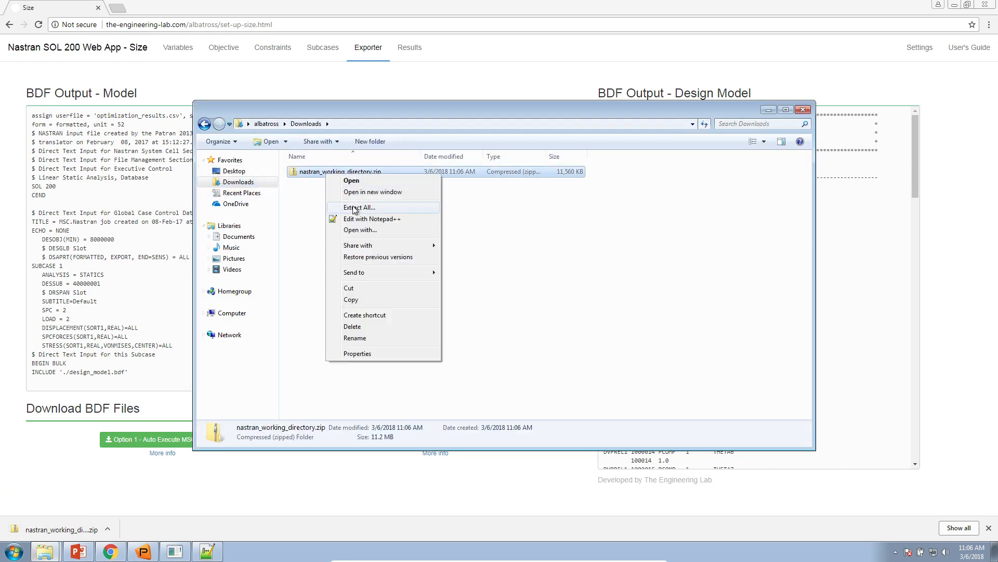
{"action": "left_click", "coordinate": [359, 207]}
{"action": "key", "text": "Return"}
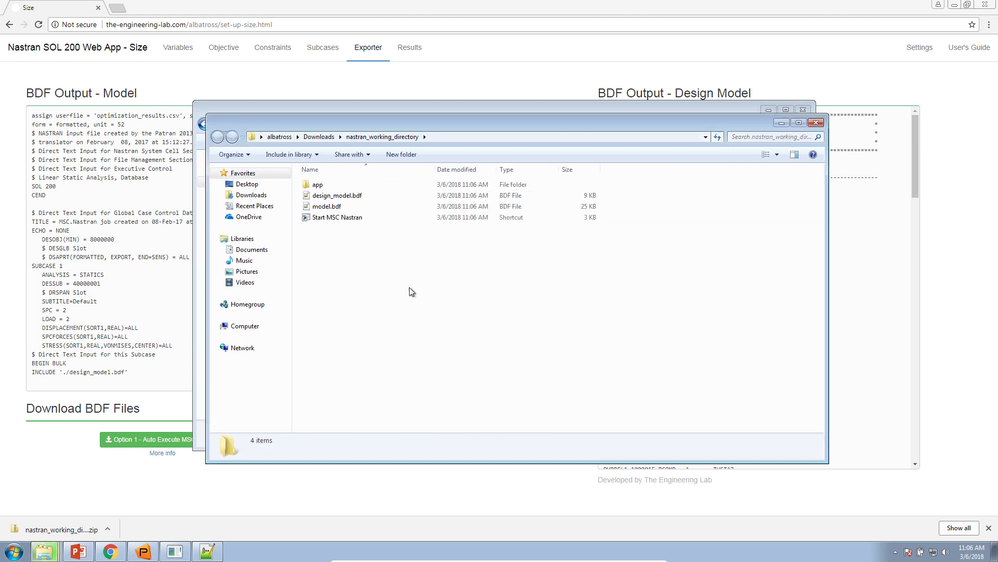
{"action": "double_click", "coordinate": [341, 218]}
{"action": "left_click", "coordinate": [525, 287]}
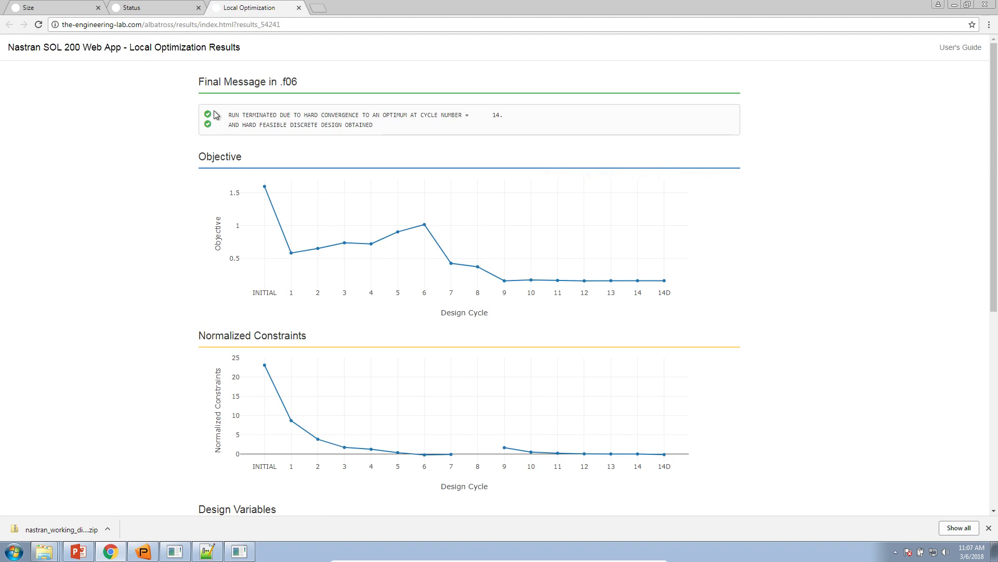
Step: Enlarge the Local Optimization Results page and read both lines of the final message in the .f06
{"action": "double_click", "coordinate": [291, 83]}
{"action": "left_click", "coordinate": [320, 107]}
{"action": "key", "text": "ctrl+plus"}
{"action": "key", "text": "ctrl+plus"}
{"action": "key", "text": "ctrl+plus"}
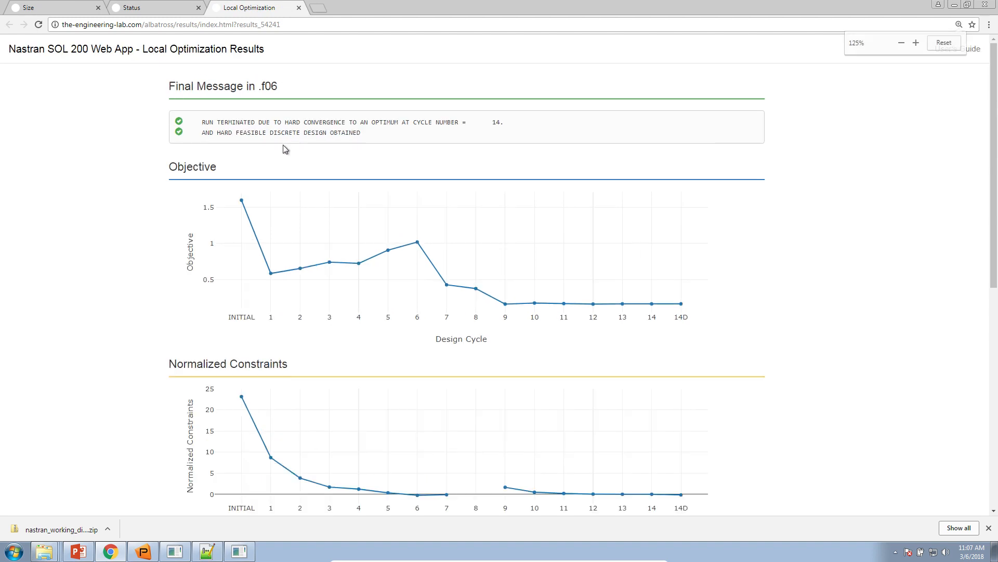
{"action": "left_click_drag", "start_coordinate": [96, 156], "coordinate": [416, 153]}
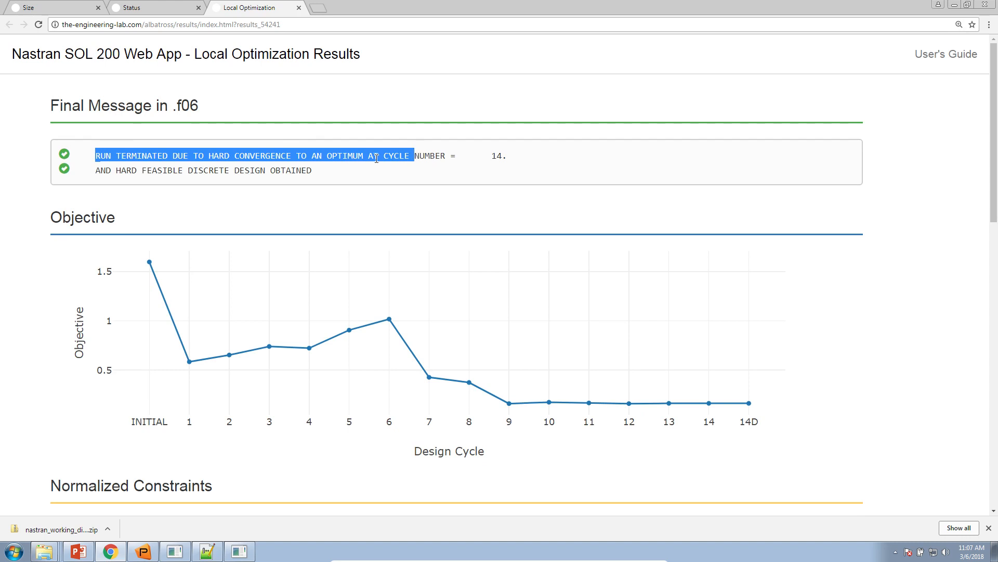
{"action": "left_click", "coordinate": [356, 160]}
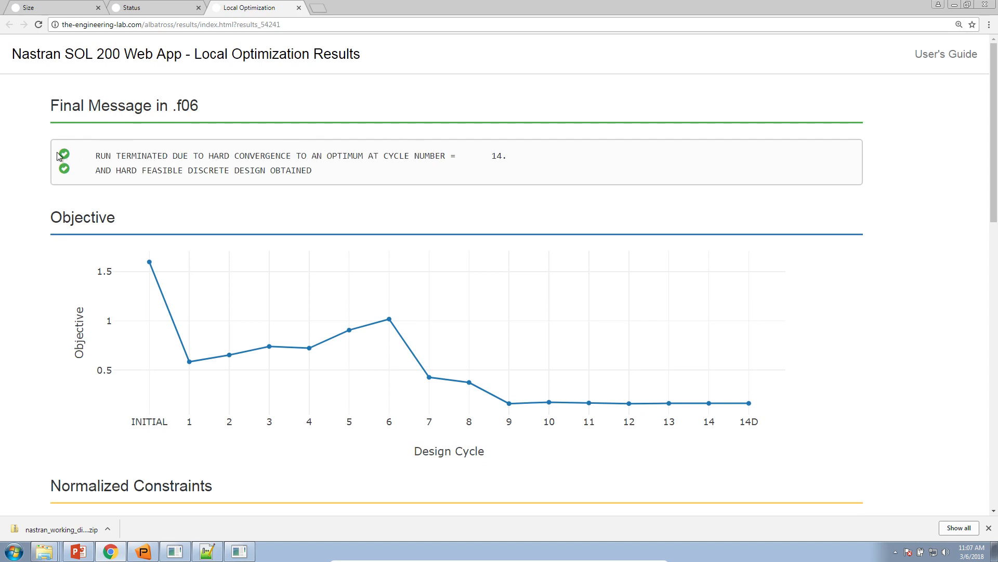
{"action": "triple_click", "coordinate": [173, 151]}
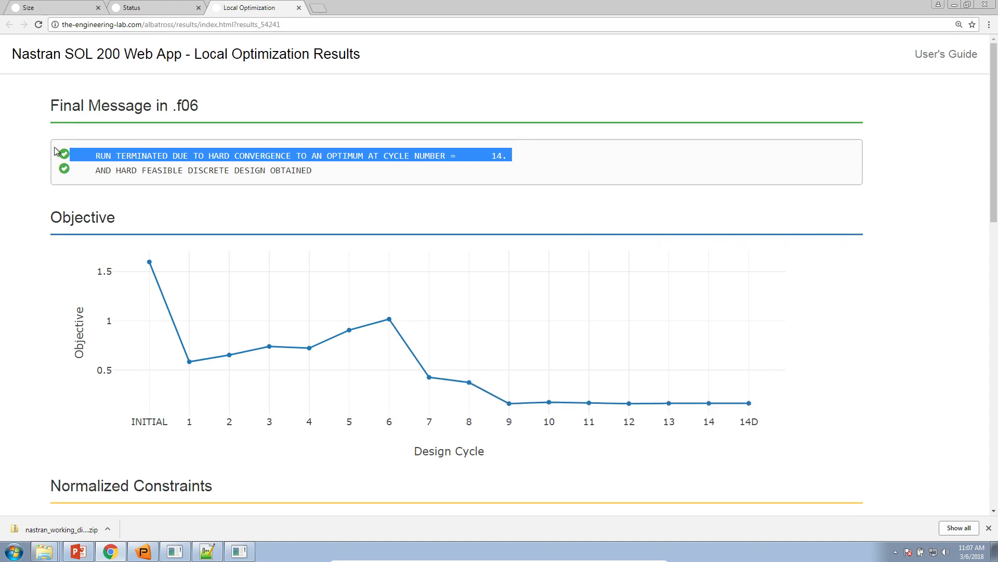
{"action": "triple_click", "coordinate": [105, 171]}
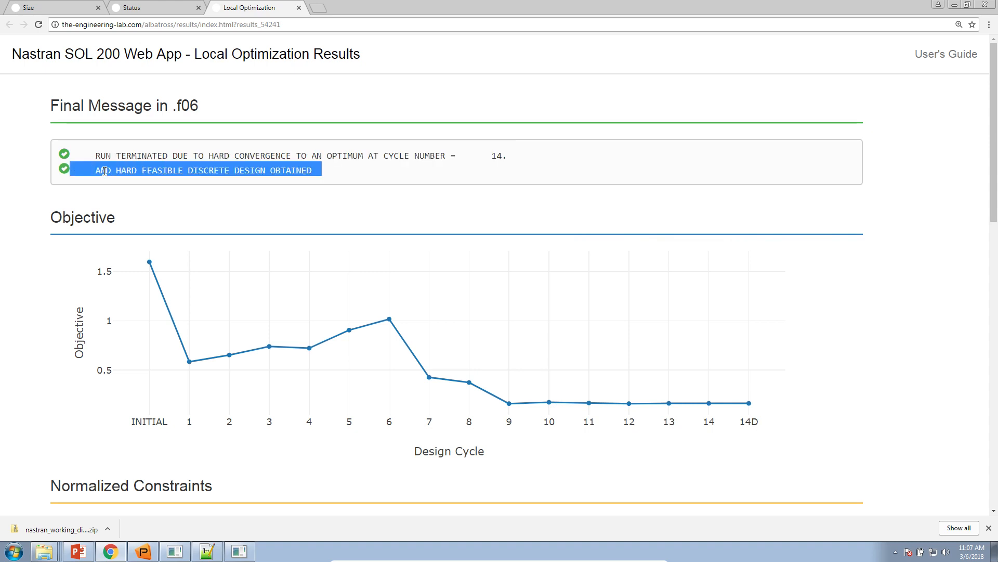
Step: Switch to PowerPoint, present slide 13 and handwrite the rounding example 81.3 → 80 or 85 and 13.4 above the tube, discarding the ink on exit
{"action": "left_click", "coordinate": [78, 551]}
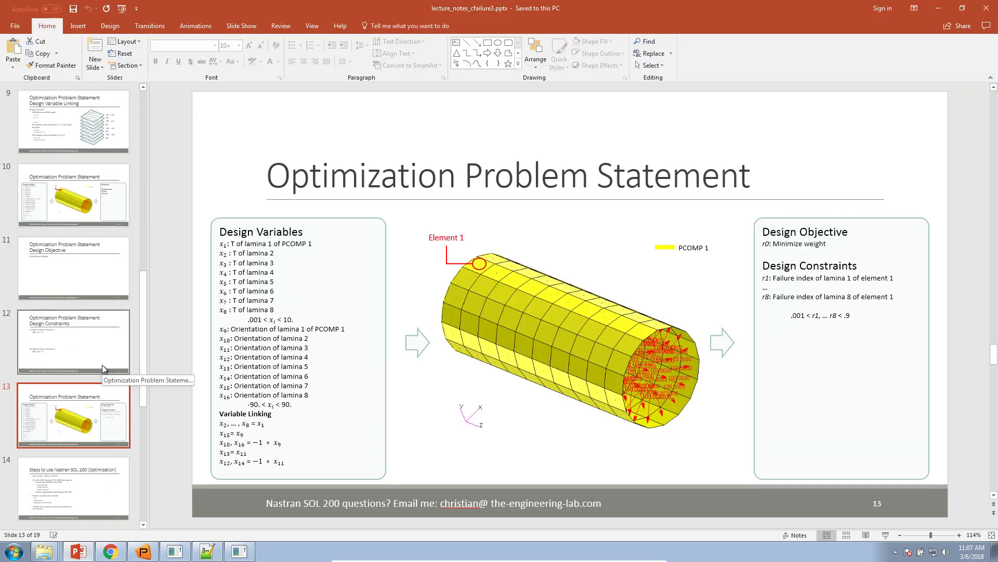
{"action": "left_click", "coordinate": [886, 535]}
{"action": "left_click", "coordinate": [49, 551]}
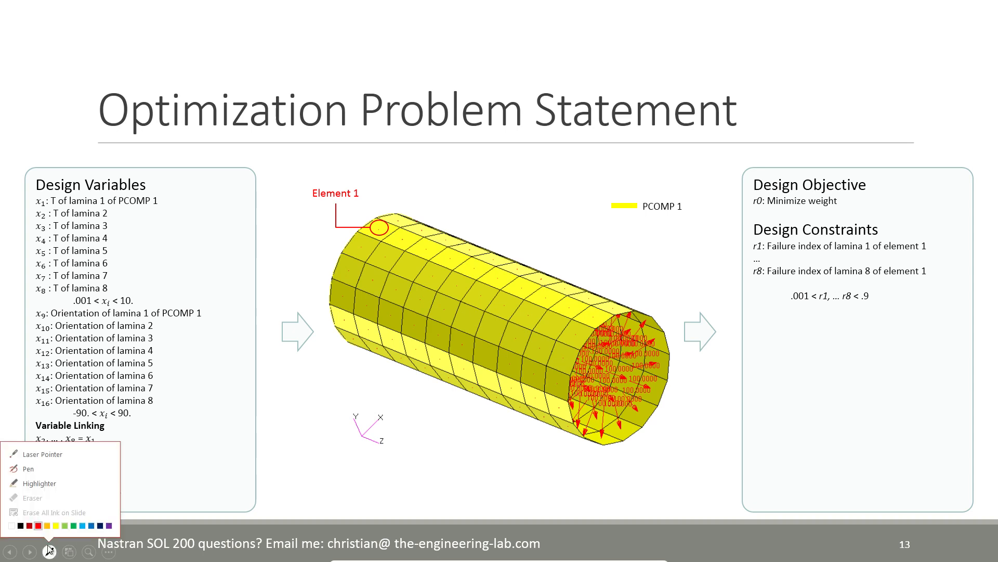
{"action": "left_click", "coordinate": [49, 467]}
{"action": "mouse_move", "coordinate": [459, 166]}
{"action": "left_mouse_down"}
{"action": "mouse_move", "coordinate": [460, 179]}
{"action": "mouse_move", "coordinate": [466, 173]}
{"action": "left_mouse_up"}
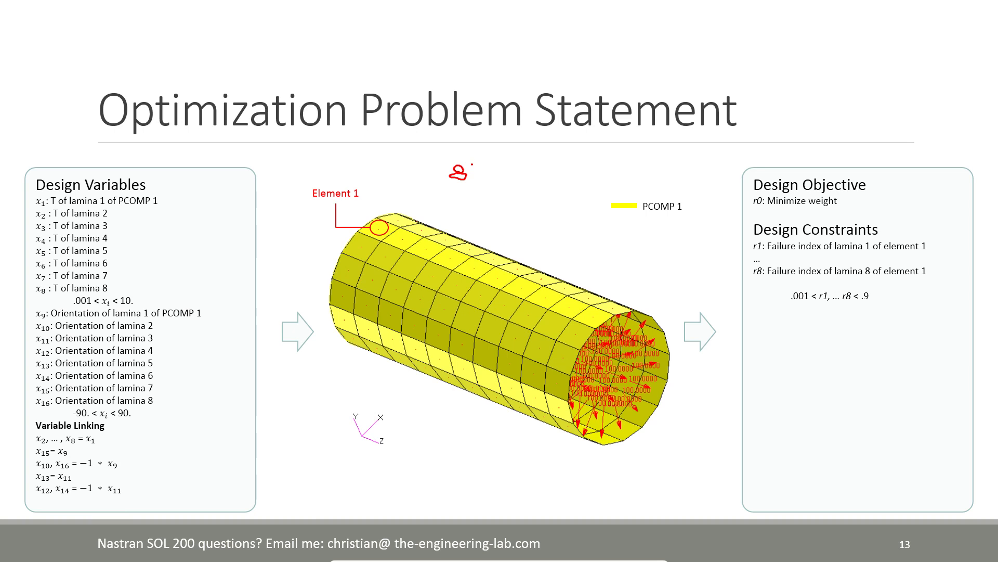
{"action": "left_click_drag", "start_coordinate": [472, 164], "coordinate": [473, 169]}
{"action": "left_click", "coordinate": [474, 172]}
{"action": "mouse_move", "coordinate": [495, 167]}
{"action": "left_mouse_down"}
{"action": "mouse_move", "coordinate": [494, 179]}
{"action": "mouse_move", "coordinate": [554, 161]}
{"action": "mouse_move", "coordinate": [549, 173]}
{"action": "mouse_move", "coordinate": [581, 166]}
{"action": "mouse_move", "coordinate": [572, 160]}
{"action": "mouse_move", "coordinate": [581, 198]}
{"action": "mouse_move", "coordinate": [593, 194]}
{"action": "mouse_move", "coordinate": [583, 201]}
{"action": "mouse_move", "coordinate": [624, 191]}
{"action": "mouse_move", "coordinate": [617, 198]}
{"action": "mouse_move", "coordinate": [628, 182]}
{"action": "left_mouse_up"}
{"action": "mouse_move", "coordinate": [513, 229]}
{"action": "left_mouse_down"}
{"action": "mouse_move", "coordinate": [515, 240]}
{"action": "mouse_move", "coordinate": [556, 243]}
{"action": "left_mouse_up"}
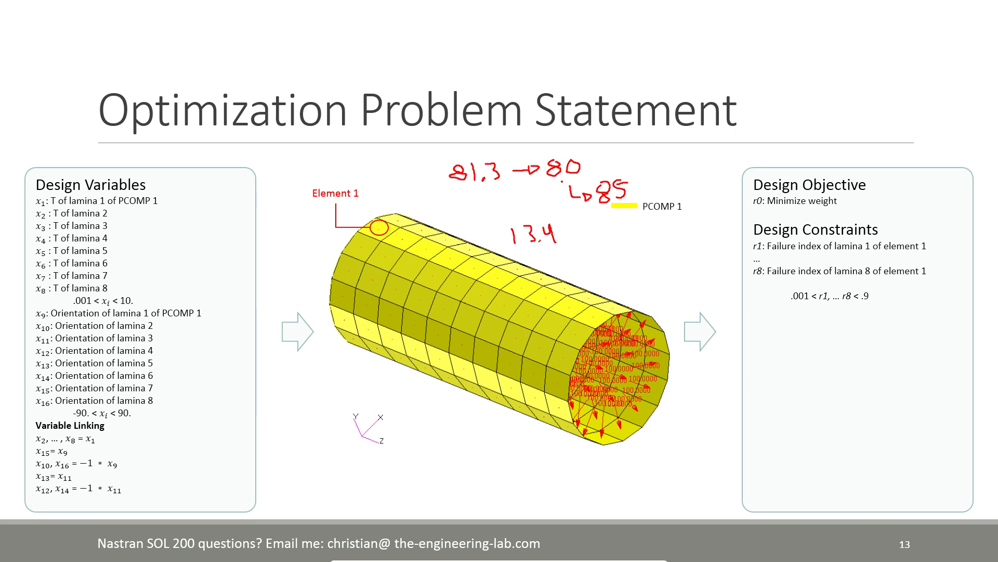
{"action": "key", "text": "Escape"}
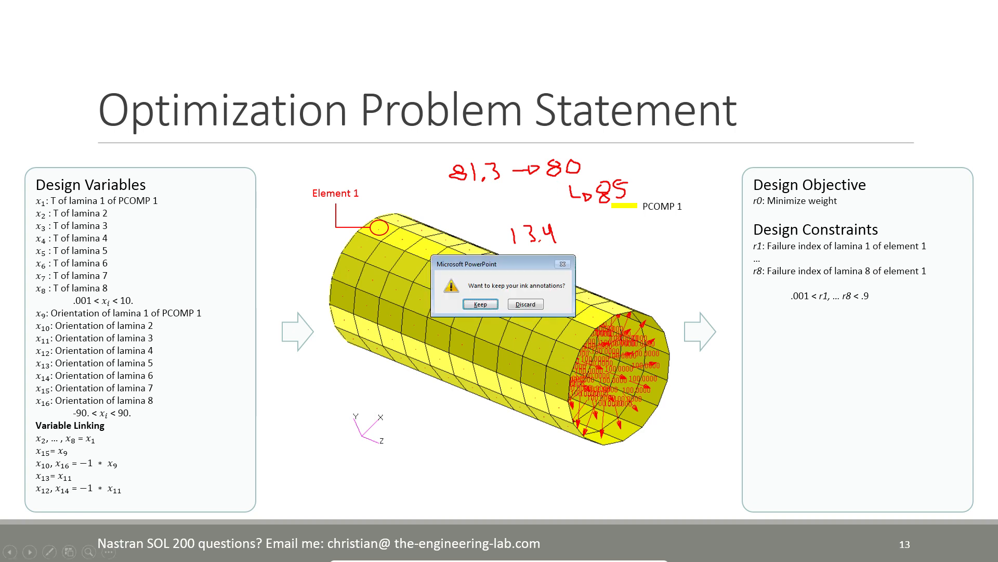
{"action": "left_click", "coordinate": [522, 304]}
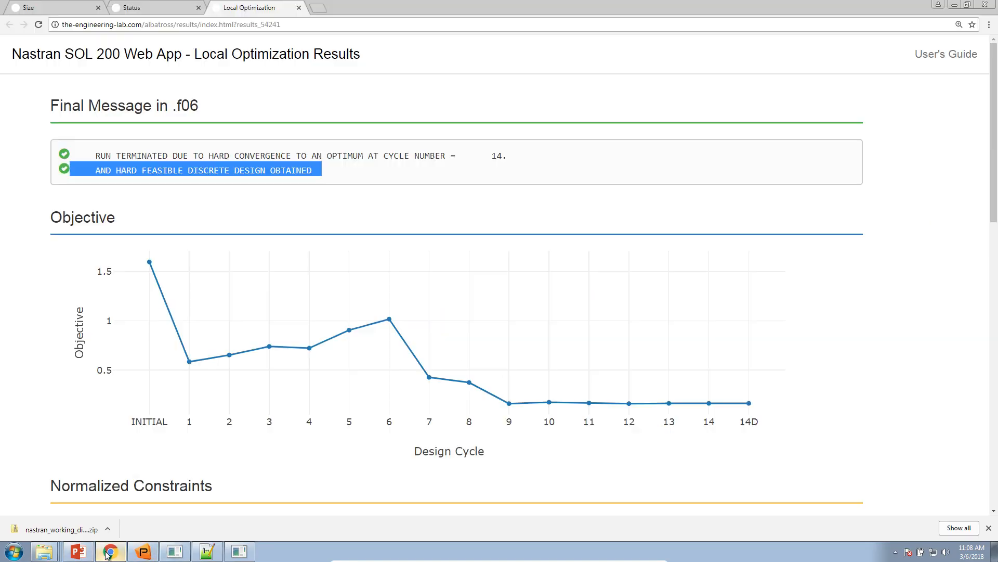
Step: Switch back to the Chrome results page and examine the objective at design cycle 14D and the normalized constraints plot
{"action": "left_click", "coordinate": [111, 551]}
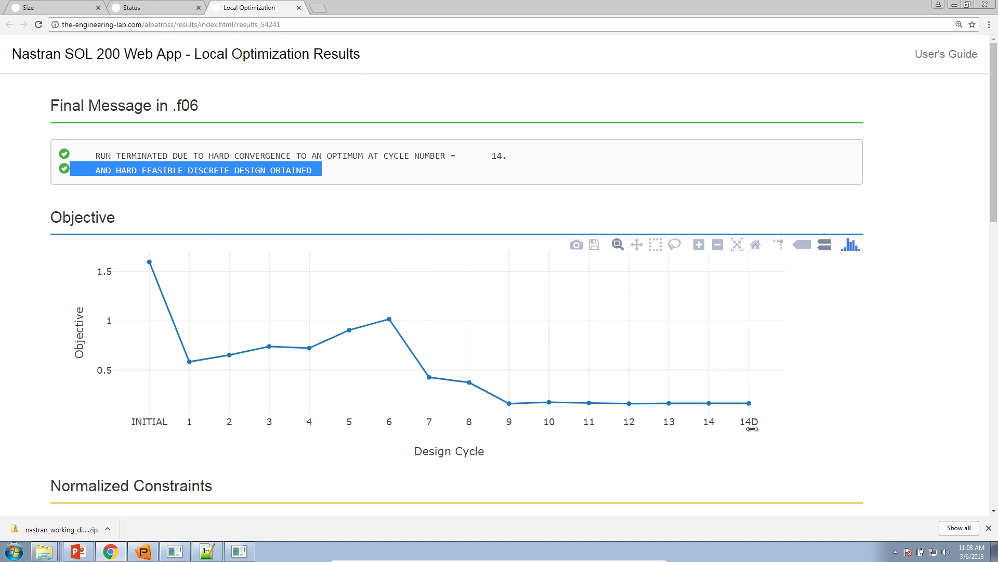
{"action": "mouse_move", "coordinate": [749, 409]}
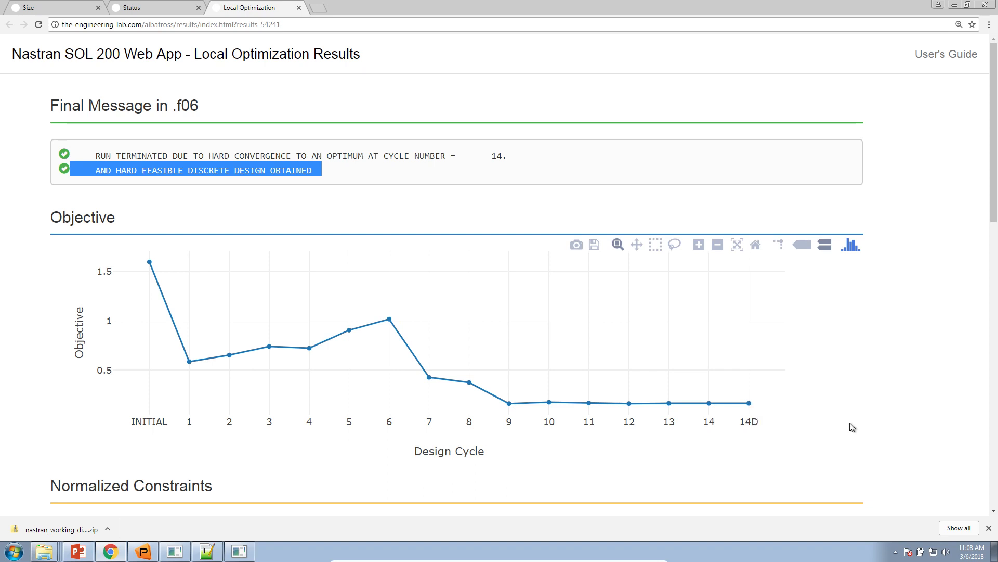
{"action": "left_click", "coordinate": [900, 390]}
{"action": "scroll", "coordinate": [901, 390], "scroll_direction": "down", "scroll_amount": 4}
{"action": "scroll", "coordinate": [902, 396], "scroll_direction": "down", "scroll_amount": 3}
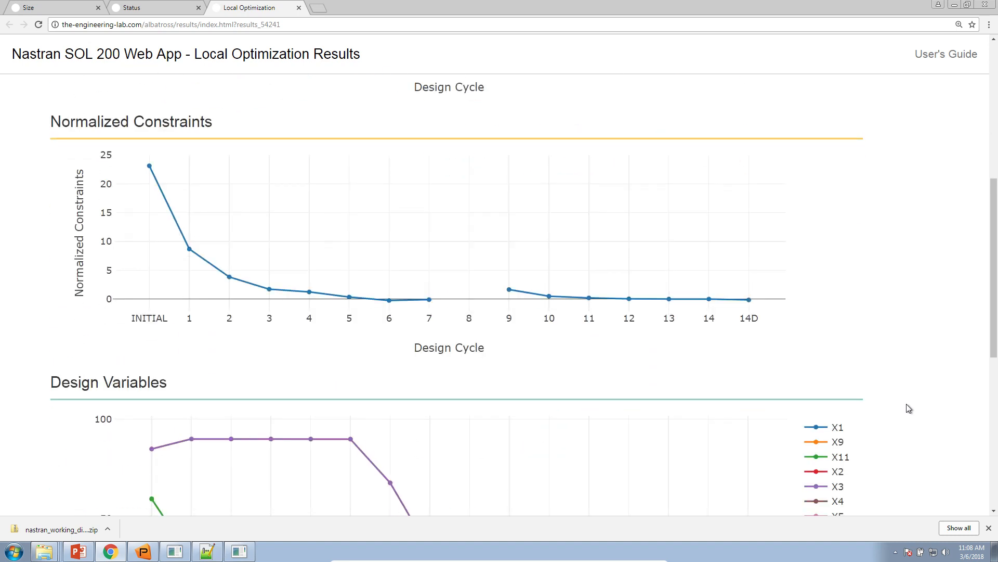
{"action": "left_click", "coordinate": [990, 529]}
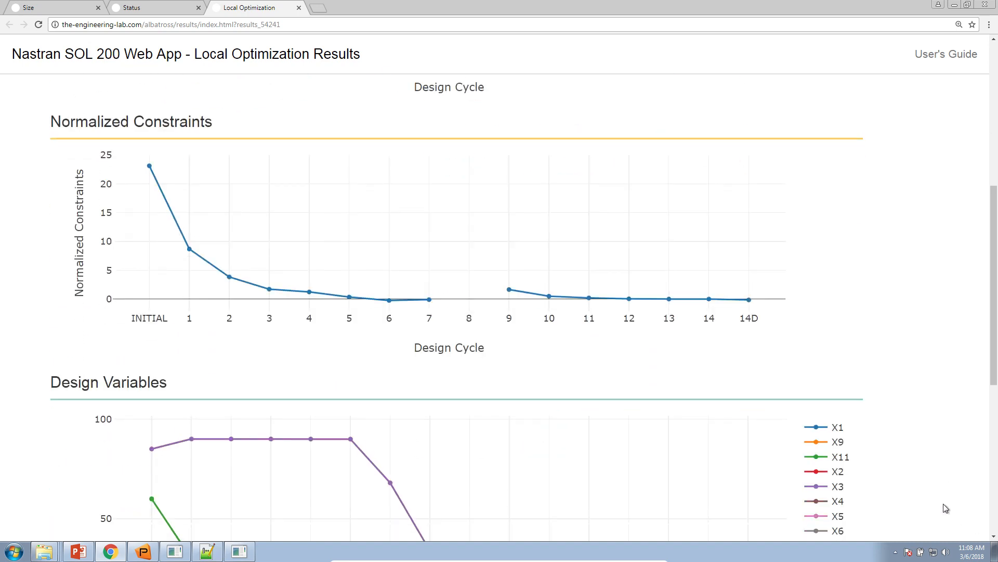
Step: Examine the design variable histories from the initial design to cycle 14D, along with the final objective value
{"action": "scroll", "coordinate": [931, 494], "scroll_direction": "down", "scroll_amount": 6}
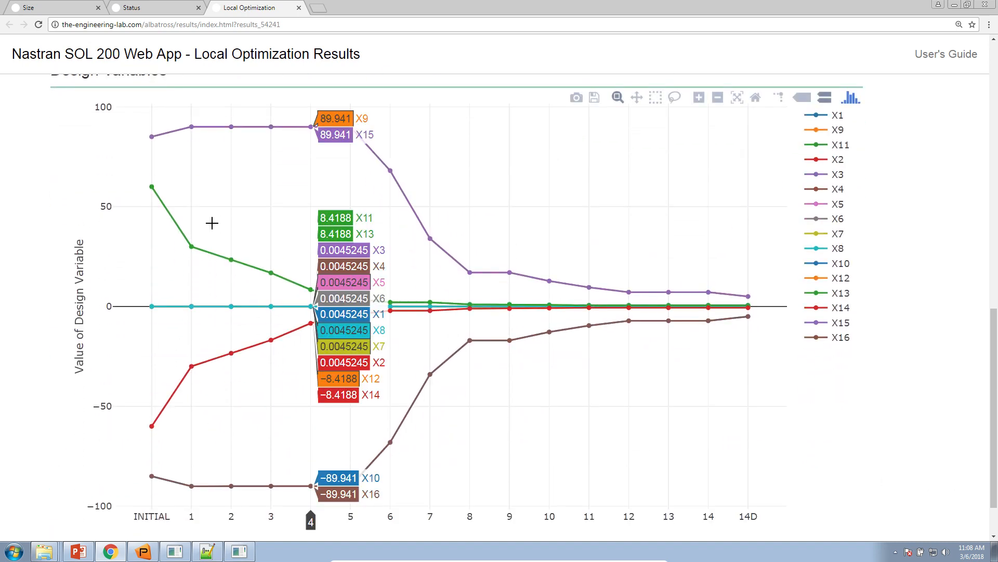
{"action": "mouse_move", "coordinate": [155, 136]}
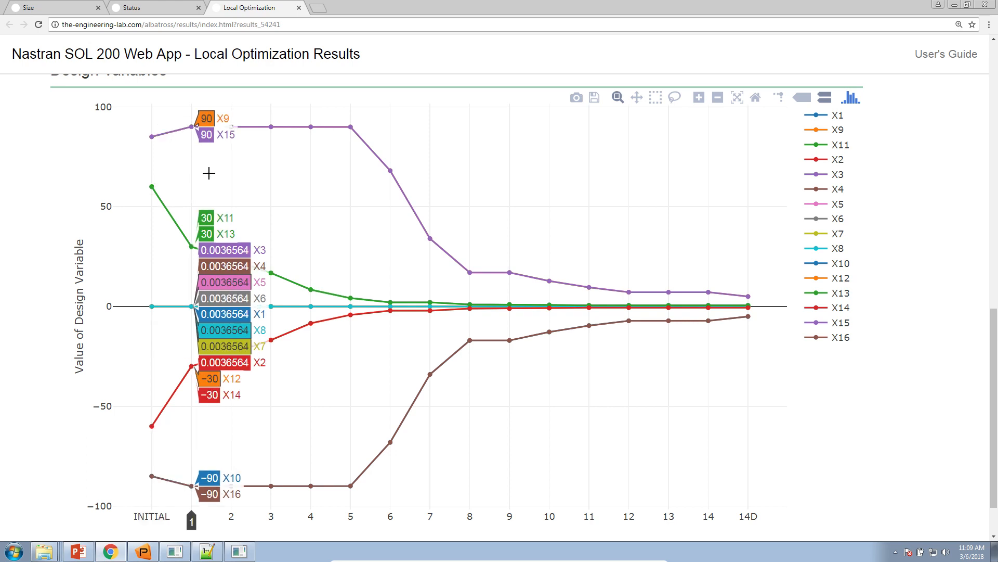
{"action": "mouse_move", "coordinate": [716, 441]}
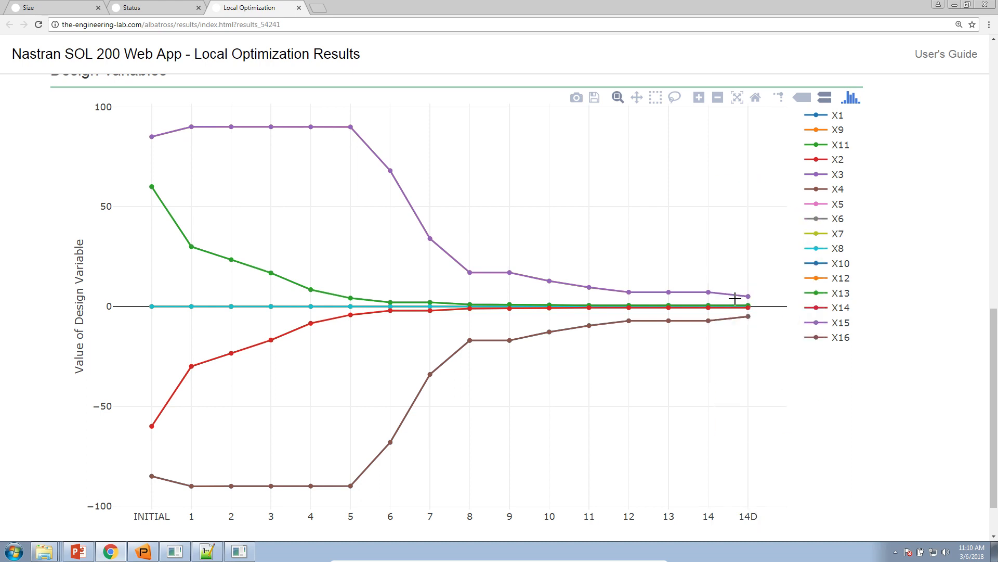
{"action": "scroll", "coordinate": [877, 380], "scroll_direction": "up", "scroll_amount": 12}
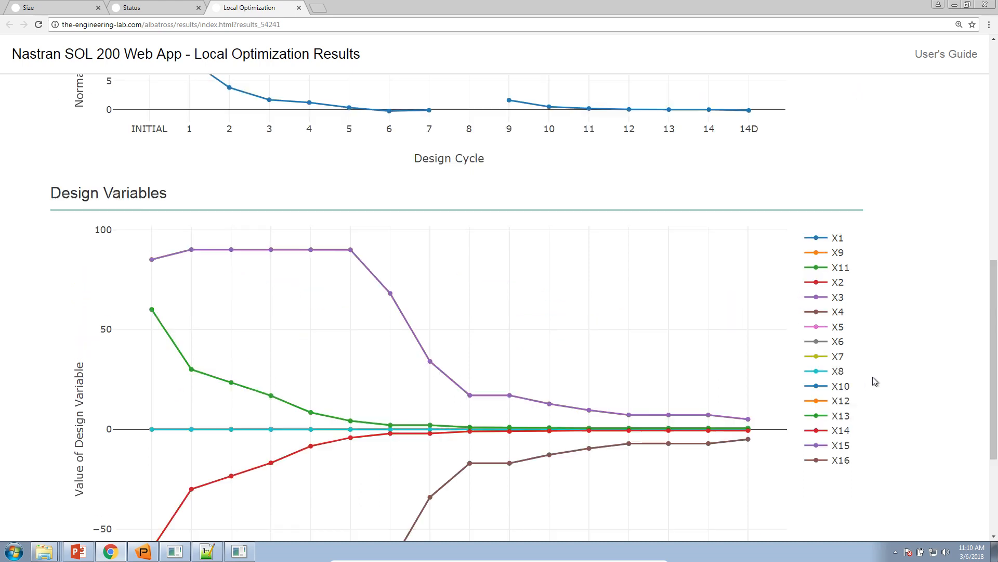
{"action": "mouse_move", "coordinate": [748, 348]}
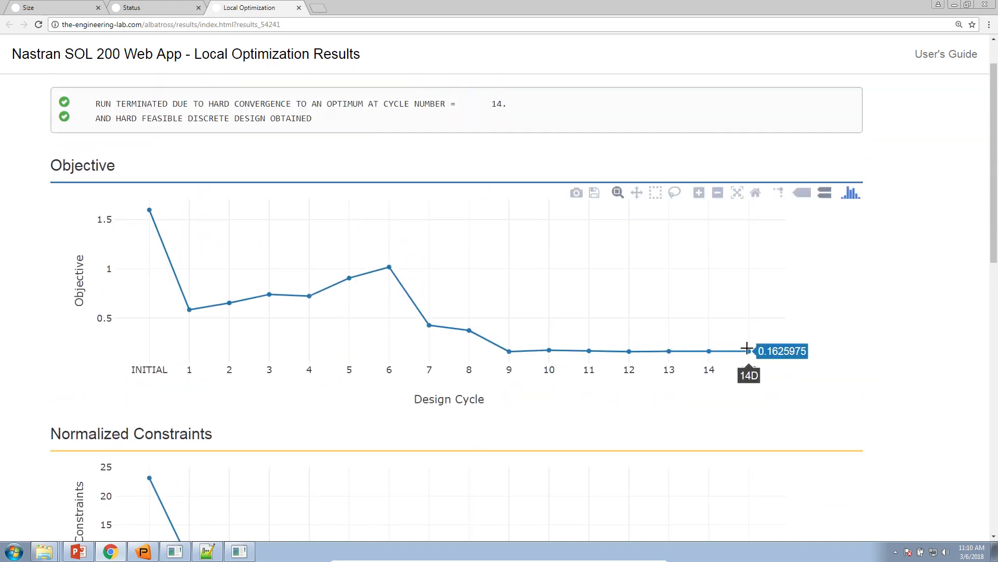
{"action": "scroll", "coordinate": [749, 349], "scroll_direction": "down", "scroll_amount": 1}
{"action": "scroll", "coordinate": [750, 349], "scroll_direction": "down", "scroll_amount": 11}
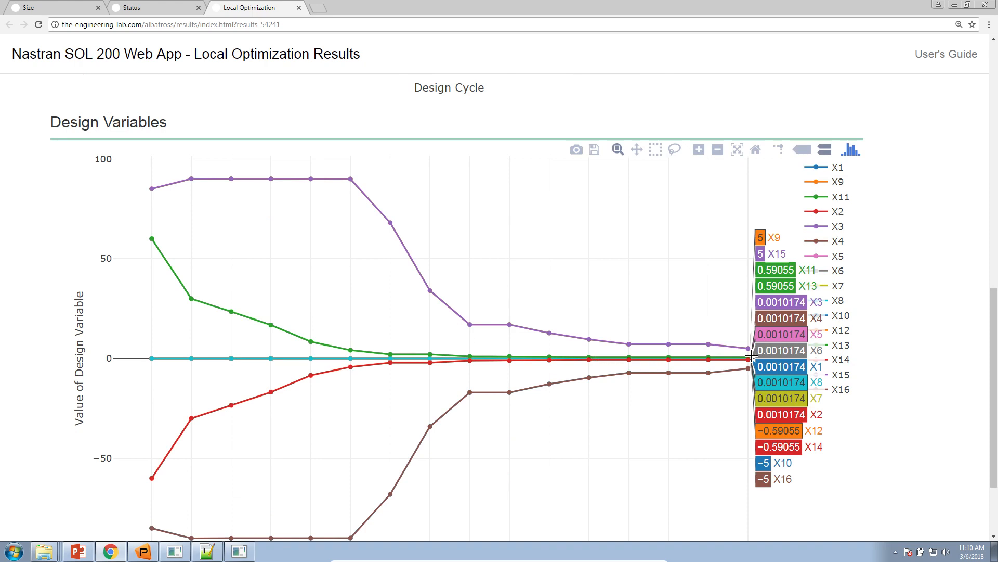
Step: Return to the Size setup's Variables section, reset the page zoom to 100% and show 20 rows in the design variable table
{"action": "left_click", "coordinate": [36, 7]}
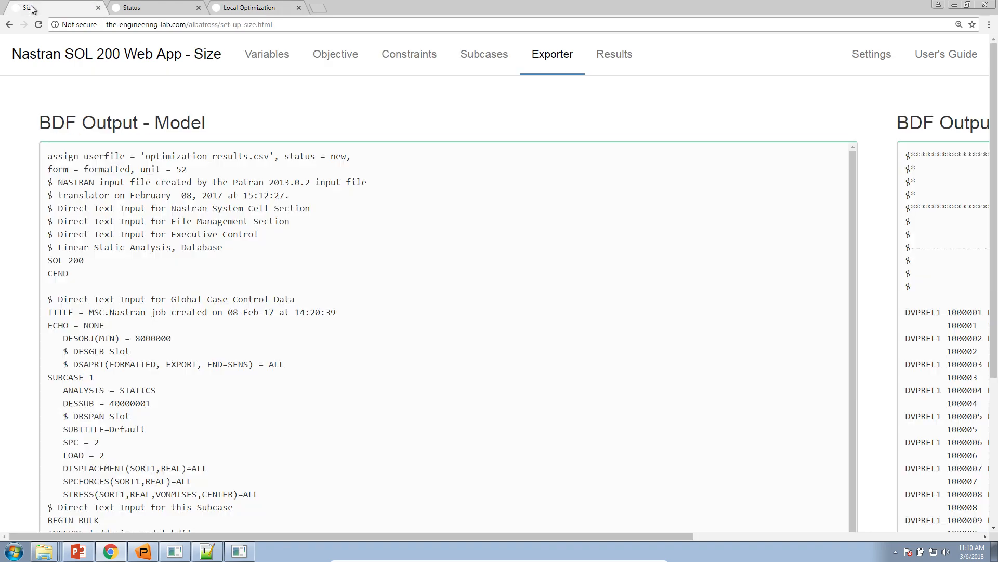
{"action": "left_click", "coordinate": [281, 54]}
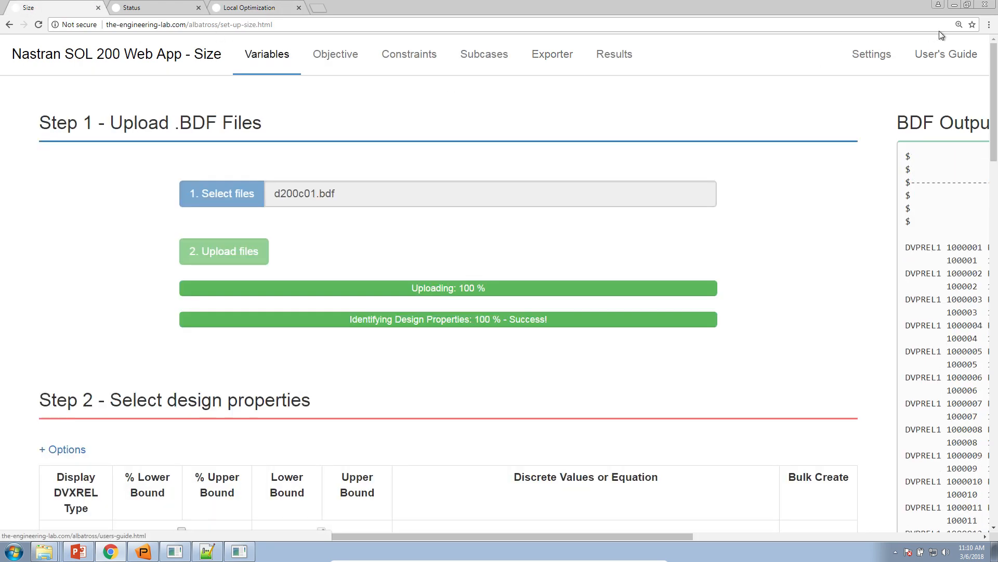
{"action": "left_click", "coordinate": [958, 25]}
{"action": "left_click", "coordinate": [944, 42]}
{"action": "scroll", "coordinate": [468, 292], "scroll_direction": "down", "scroll_amount": 8}
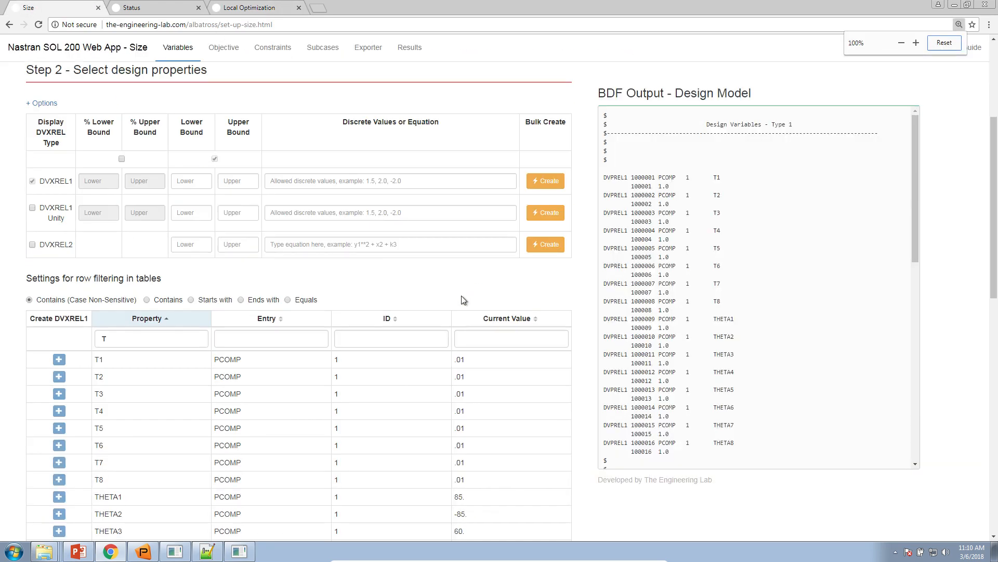
{"action": "scroll", "coordinate": [447, 297], "scroll_direction": "down", "scroll_amount": 9}
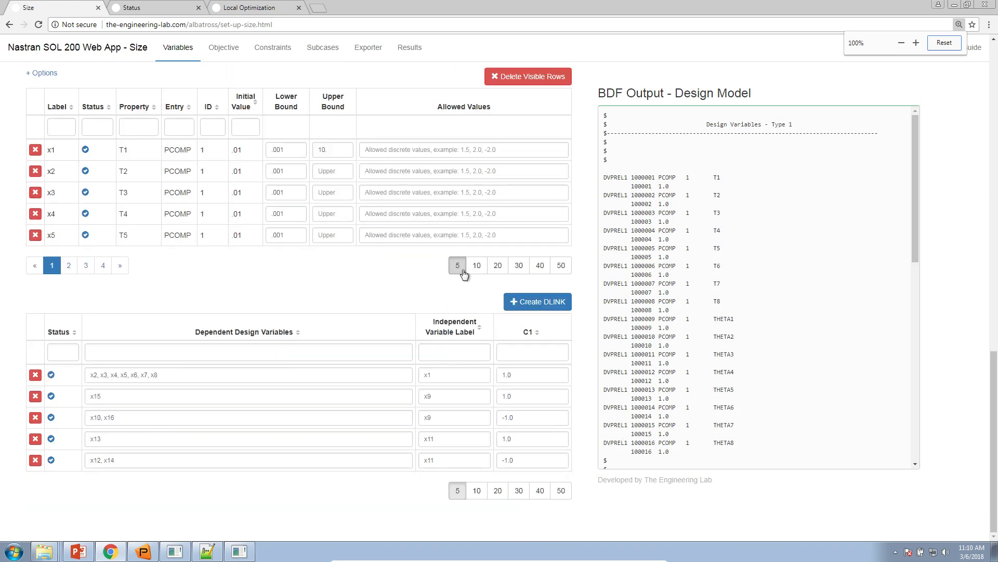
{"action": "left_click", "coordinate": [477, 266]}
{"action": "left_click", "coordinate": [504, 379]}
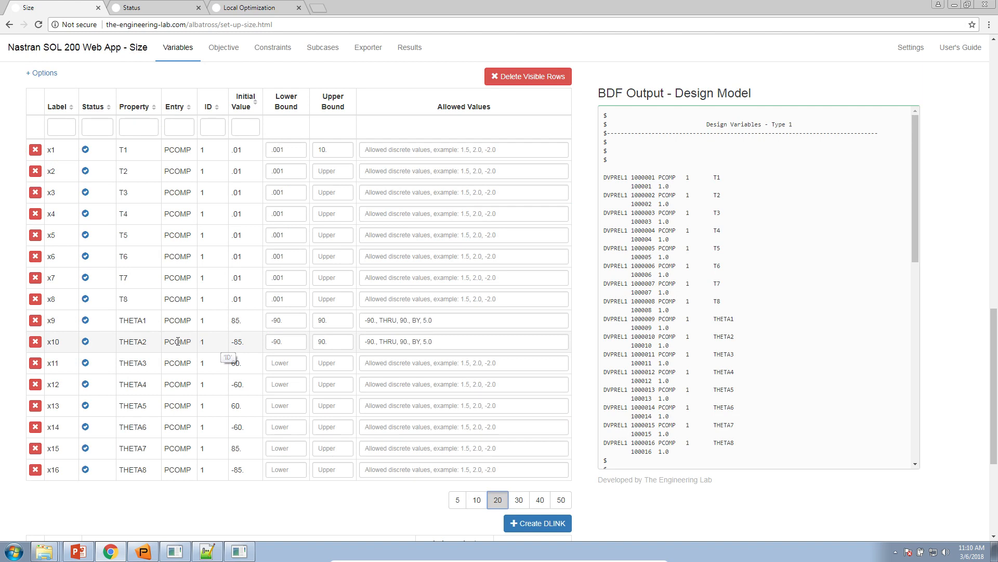
Step: Clear the allowed discrete values of design variable x10 (THETA2)
{"action": "triple_click", "coordinate": [415, 343]}
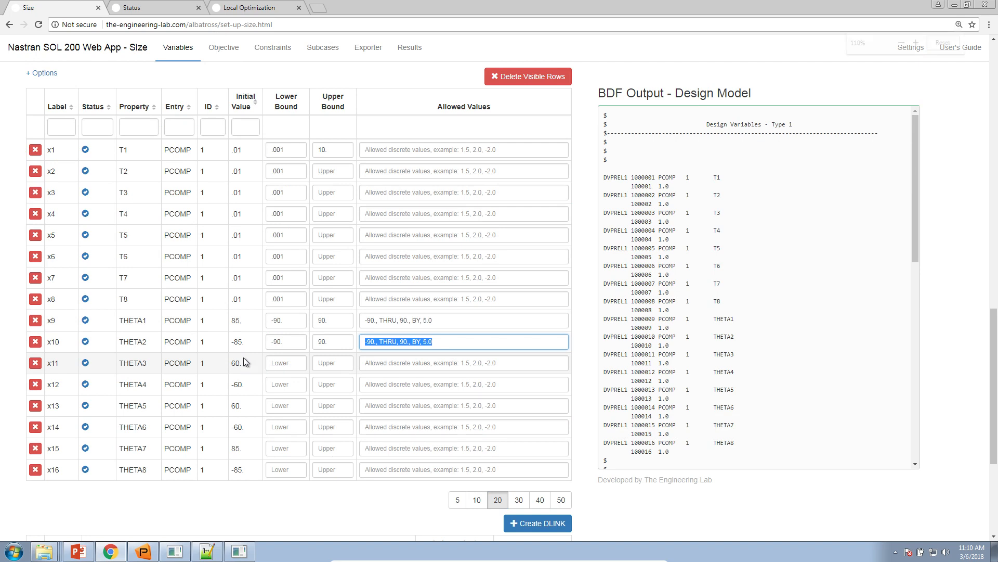
{"action": "key", "text": "ctrl+plus"}
{"action": "key", "text": "ctrl+plus"}
{"action": "scroll", "coordinate": [246, 362], "scroll_direction": "down", "scroll_amount": 1}
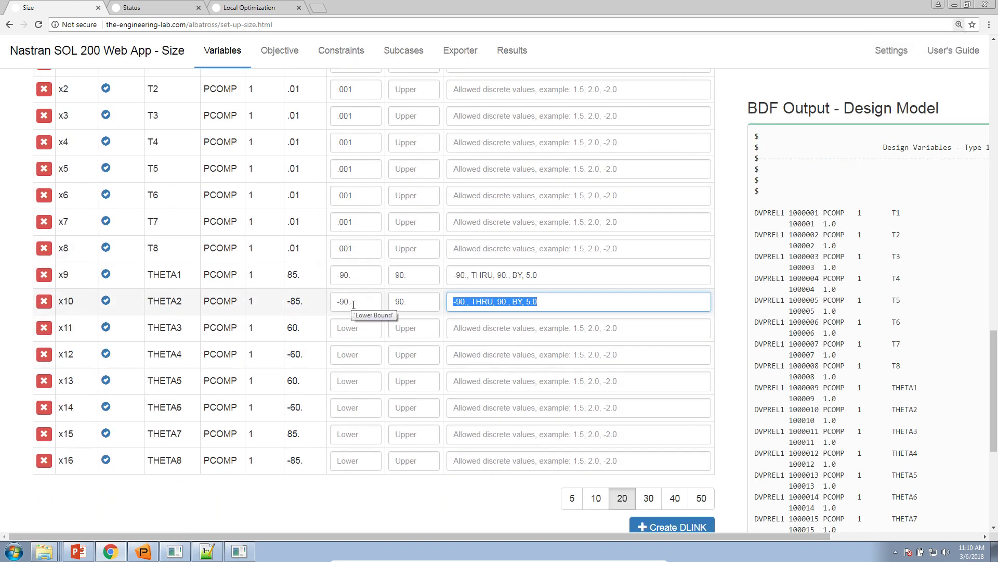
{"action": "left_click", "coordinate": [553, 302]}
{"action": "left_click_drag", "start_coordinate": [541, 303], "coordinate": [445, 310]}
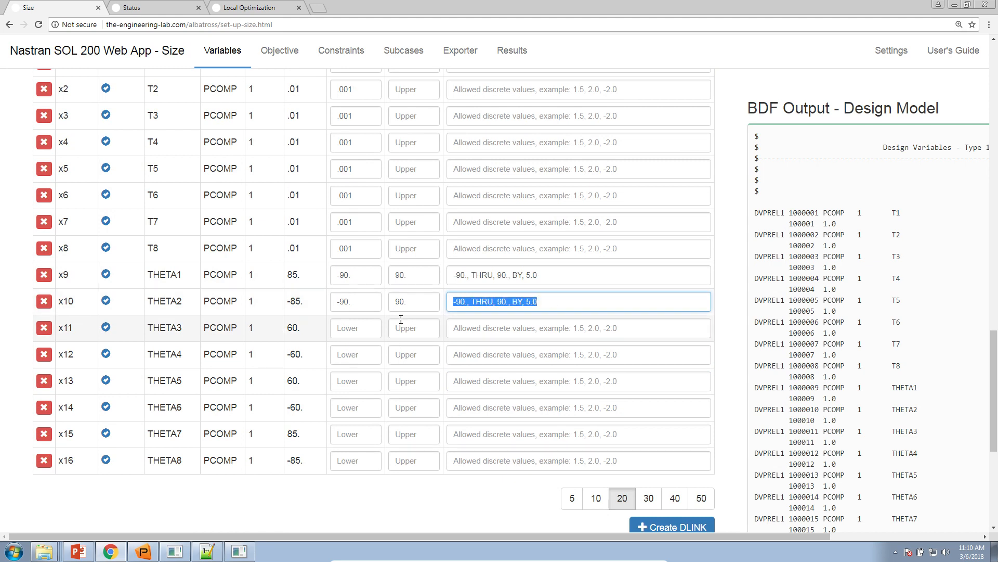
{"action": "left_click_drag", "start_coordinate": [287, 302], "coordinate": [314, 302]}
{"action": "triple_click", "coordinate": [486, 300]}
{"action": "key", "text": "ctrl+c"}
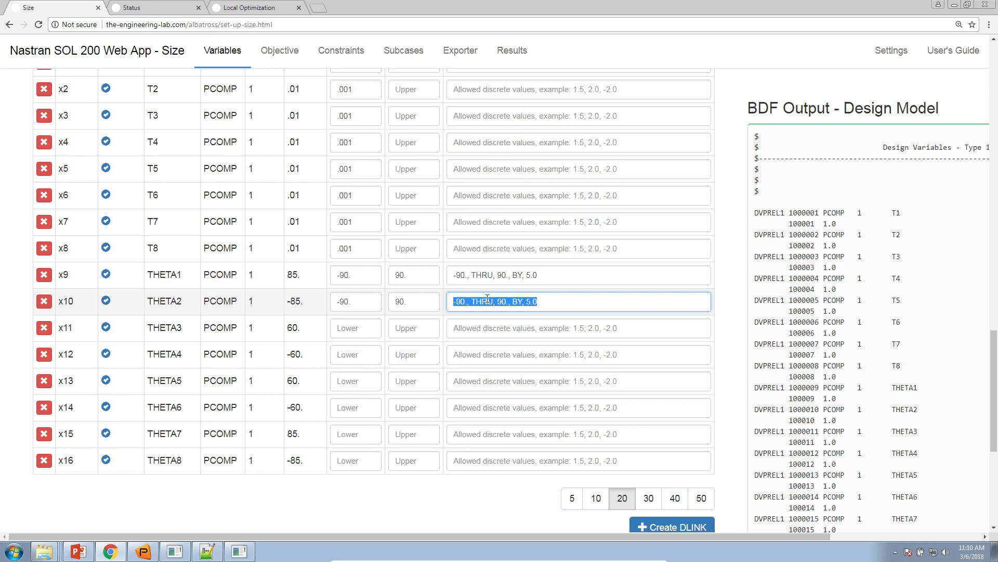
{"action": "key", "text": "BackSpace"}
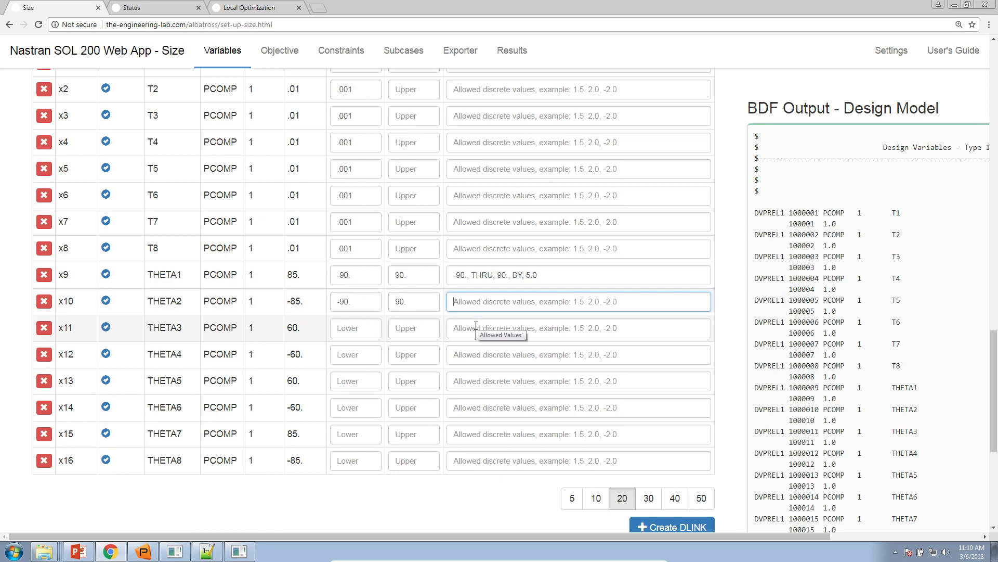
Step: Set the allowed discrete values of design variable x11 (THETA3) to -90., THRU, 90., BY, 5.0
{"action": "left_click_drag", "start_coordinate": [315, 329], "coordinate": [270, 331]}
{"action": "left_click", "coordinate": [462, 326]}
{"action": "key", "text": "ctrl+v"}
Step: Move x10's upper bound 90. and lower bound -90. to x11, leaving x10's bounds empty, and check the design variable links
{"action": "double_click", "coordinate": [400, 302]}
{"action": "key", "text": "ctrl+x"}
{"action": "left_click", "coordinate": [403, 328]}
{"action": "key", "text": "ctrl+v"}
{"action": "left_click", "coordinate": [364, 312]}
{"action": "double_click", "coordinate": [364, 304]}
{"action": "key", "text": "ctrl+x"}
{"action": "left_click", "coordinate": [356, 327]}
{"action": "key", "text": "ctrl+v"}
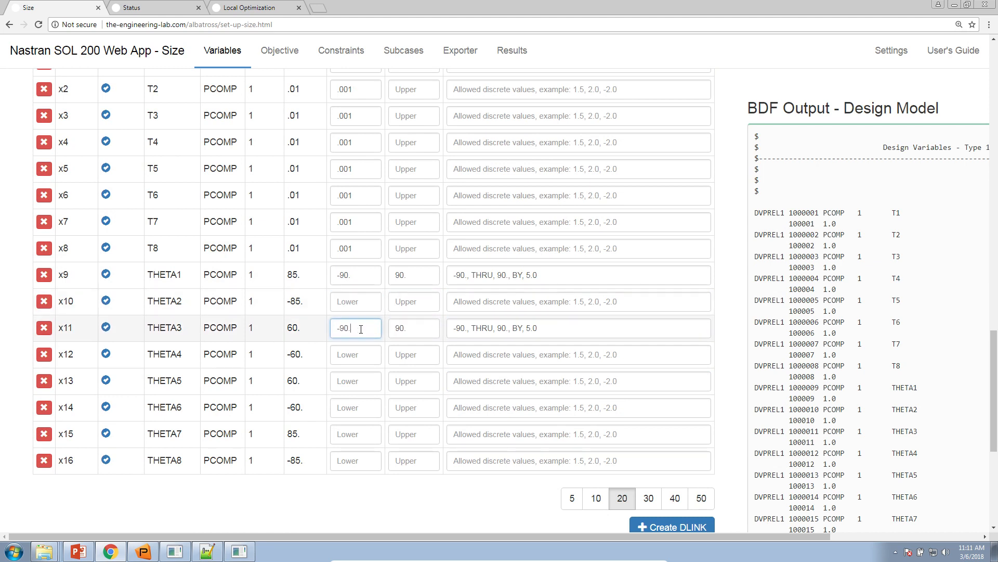
{"action": "scroll", "coordinate": [258, 385], "scroll_direction": "down", "scroll_amount": 6}
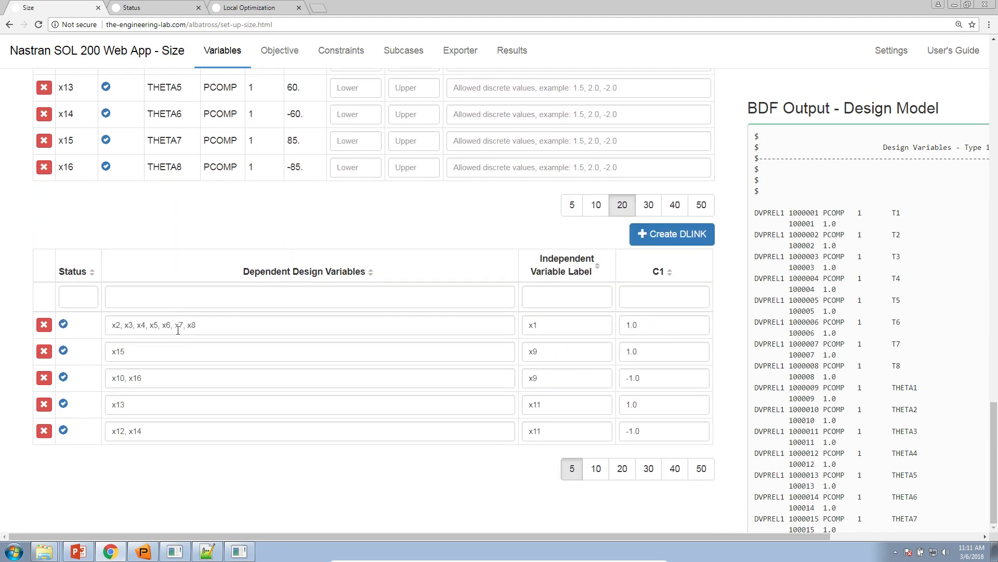
{"action": "scroll", "coordinate": [570, 418], "scroll_direction": "up", "scroll_amount": 8}
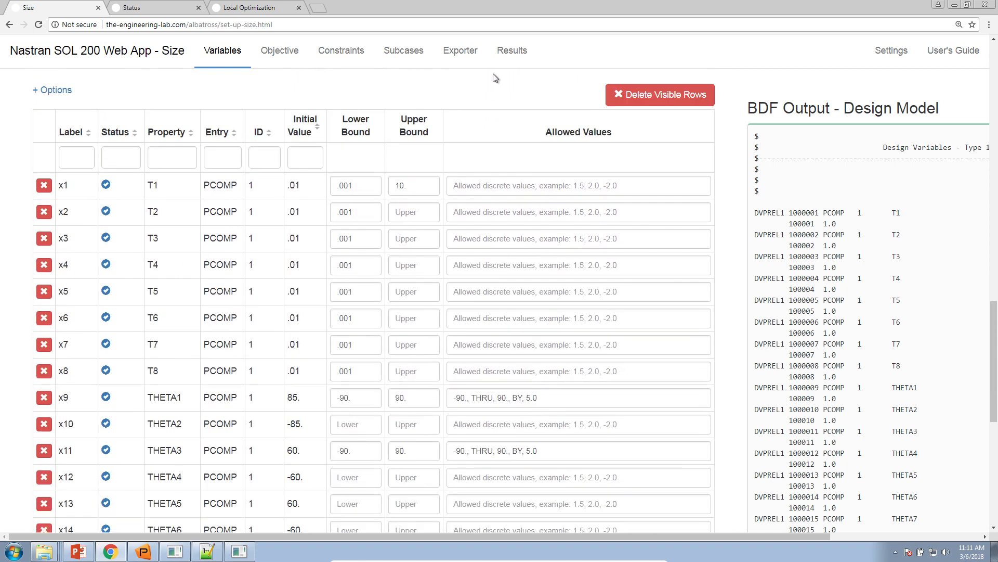
Step: Close the old Status and Local Optimization pages and download the BDF files for automatic MSC Nastran execution from the Exporter section
{"action": "left_click", "coordinate": [461, 51]}
{"action": "left_click", "coordinate": [198, 8]}
{"action": "left_click", "coordinate": [198, 7]}
{"action": "left_click", "coordinate": [258, 445]}
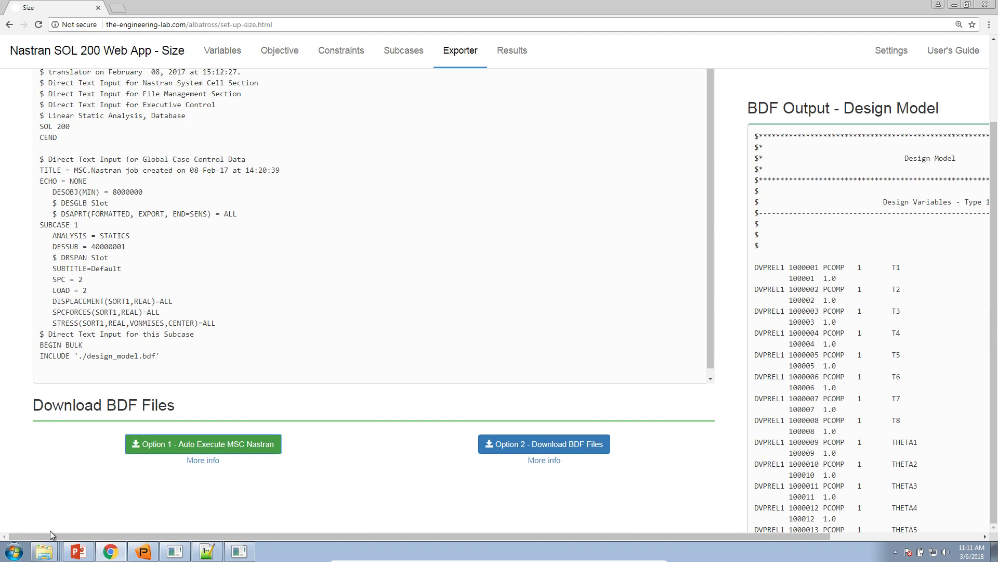
Step: Extract nastran_working_directory (1).zip in a new Downloads window and launch Start MSC Nastran from the extracted folder
{"action": "right_click", "coordinate": [44, 551]}
{"action": "left_click", "coordinate": [46, 511]}
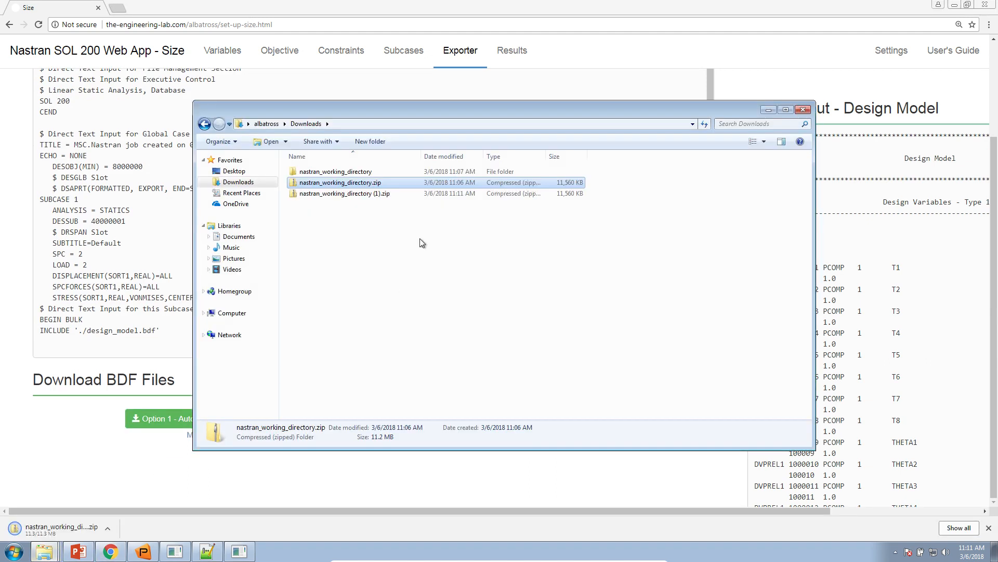
{"action": "right_click", "coordinate": [362, 194]}
{"action": "left_click", "coordinate": [393, 223]}
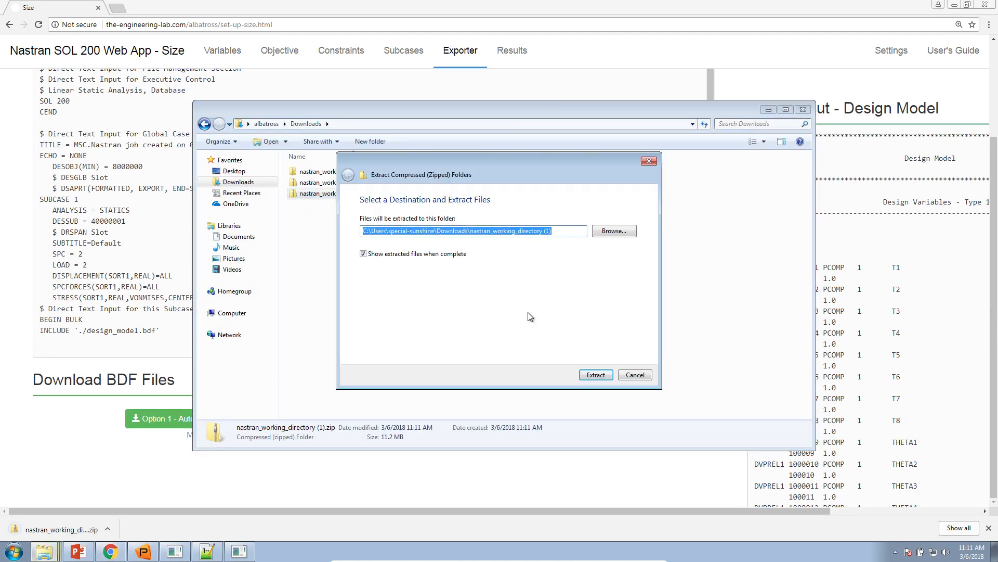
{"action": "left_click", "coordinate": [595, 375]}
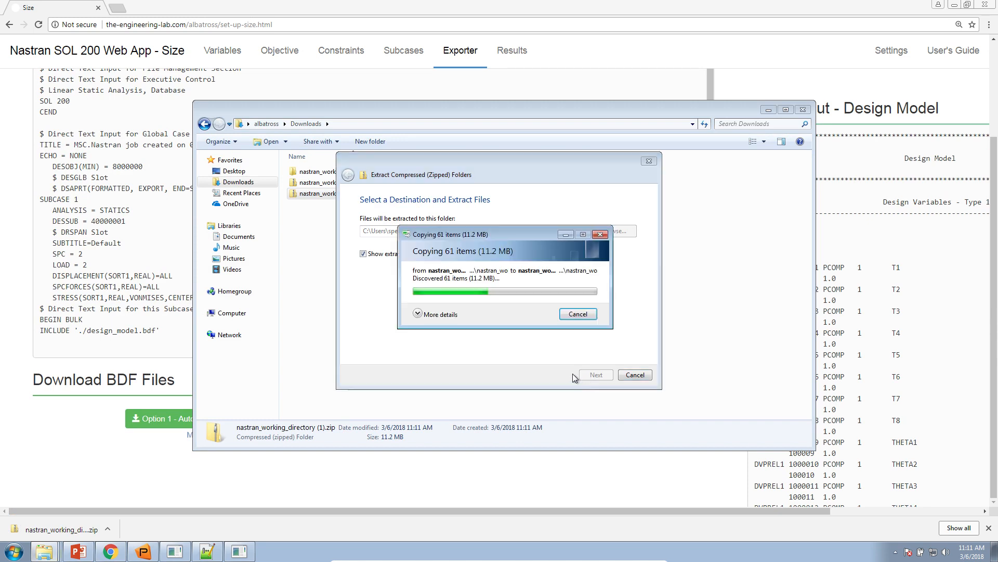
{"action": "double_click", "coordinate": [374, 231]}
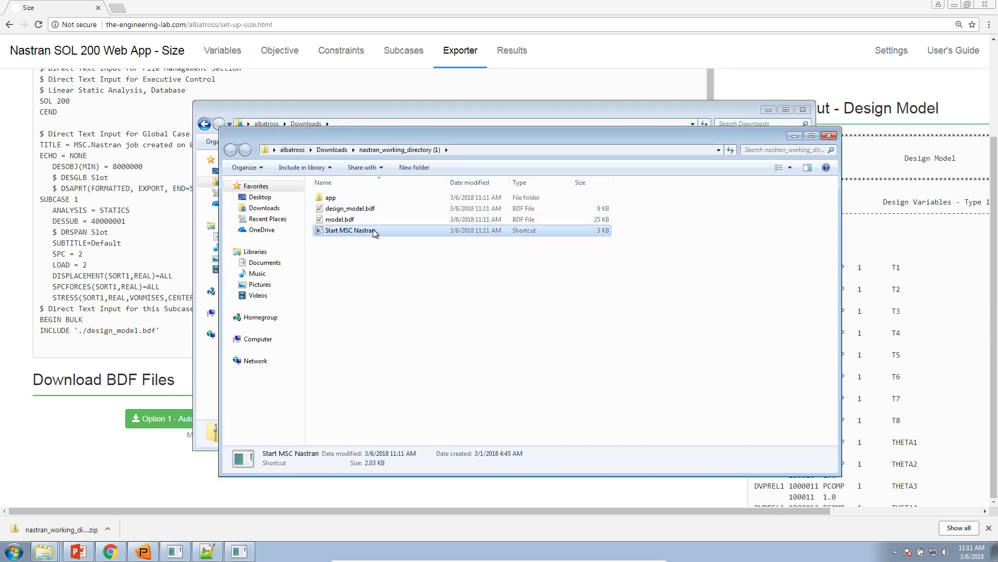
{"action": "left_click", "coordinate": [543, 285]}
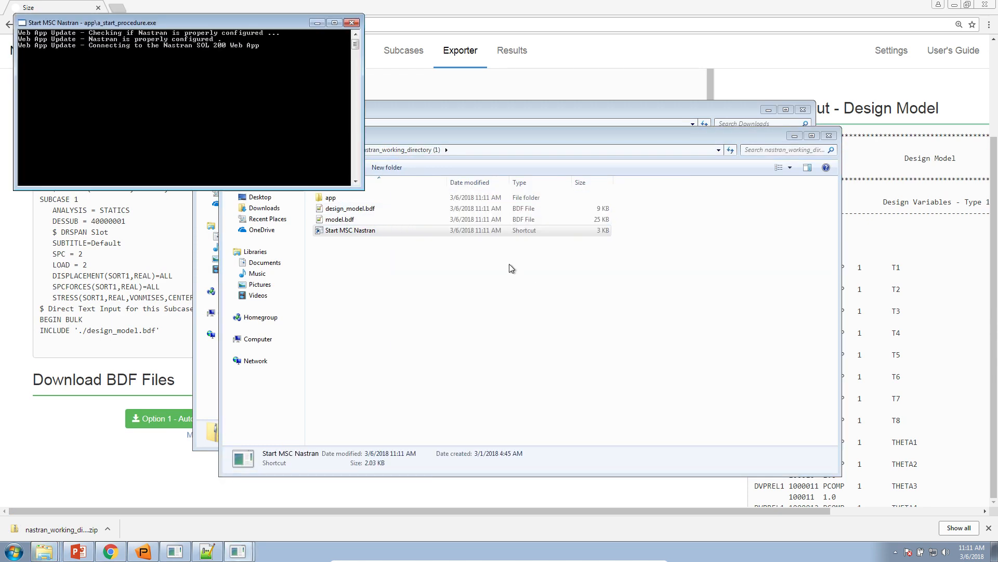
Step: Open the Local Optimization (.f06) results app from the Size setup and upload model.f06 from the nastran_working_directory folder
{"action": "left_click", "coordinate": [80, 7]}
{"action": "left_click", "coordinate": [520, 50]}
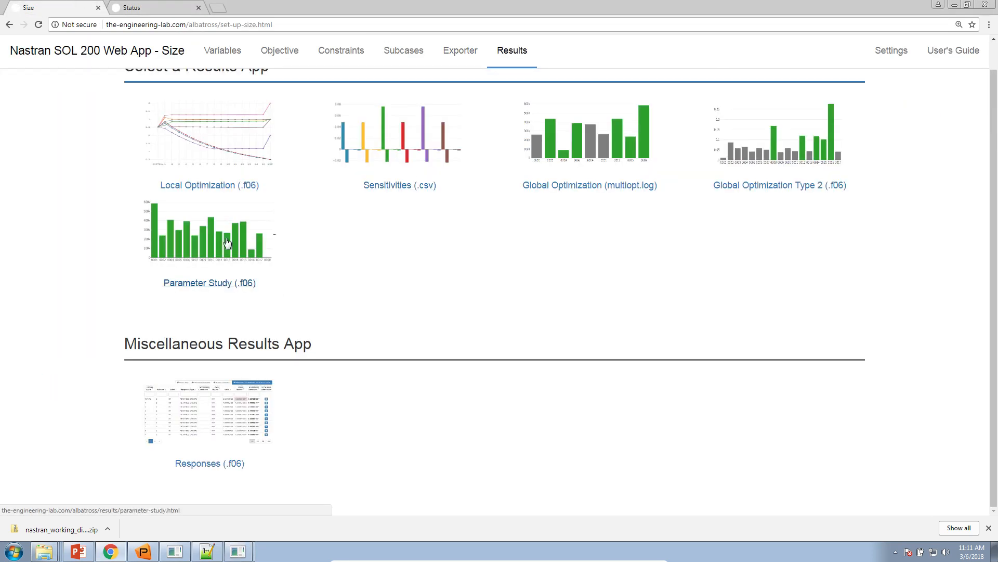
{"action": "left_click", "coordinate": [259, 165]}
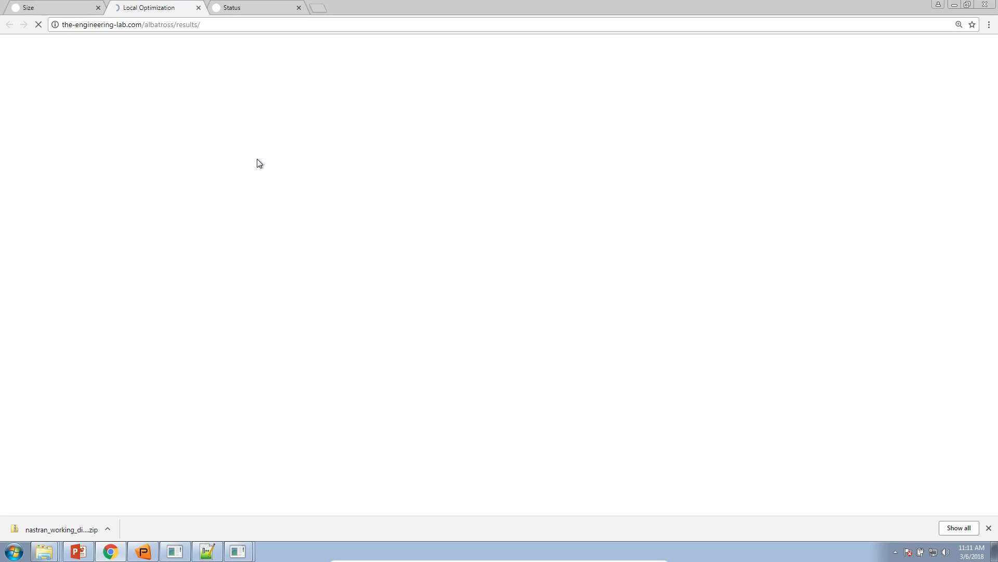
{"action": "left_click", "coordinate": [278, 139]}
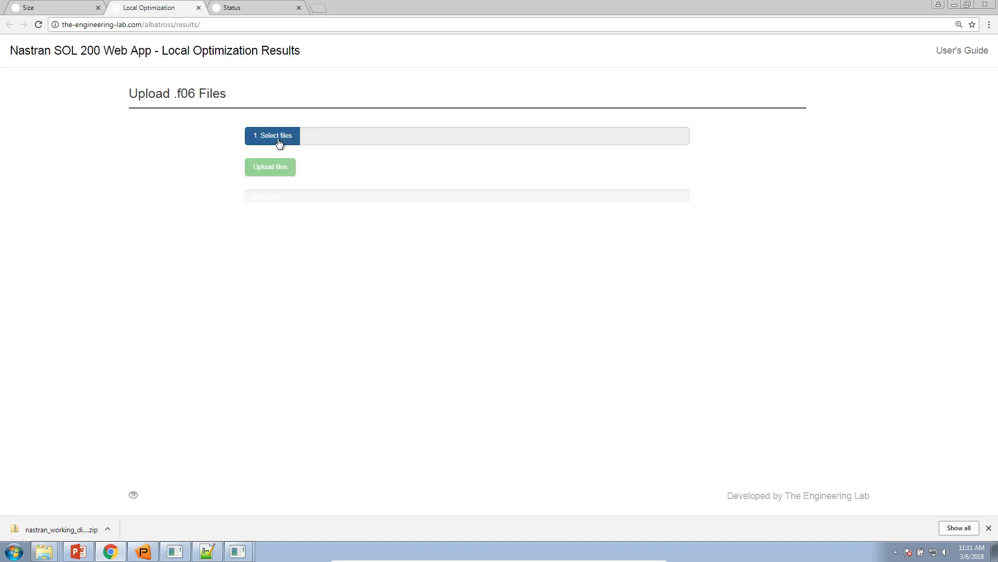
{"action": "left_click", "coordinate": [66, 83]}
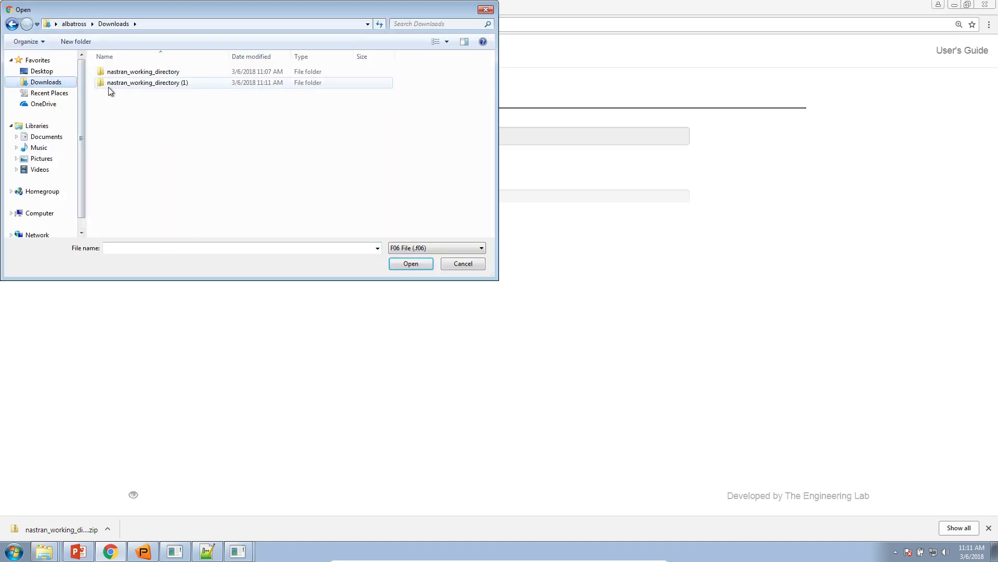
{"action": "double_click", "coordinate": [137, 73]}
{"action": "double_click", "coordinate": [137, 79]}
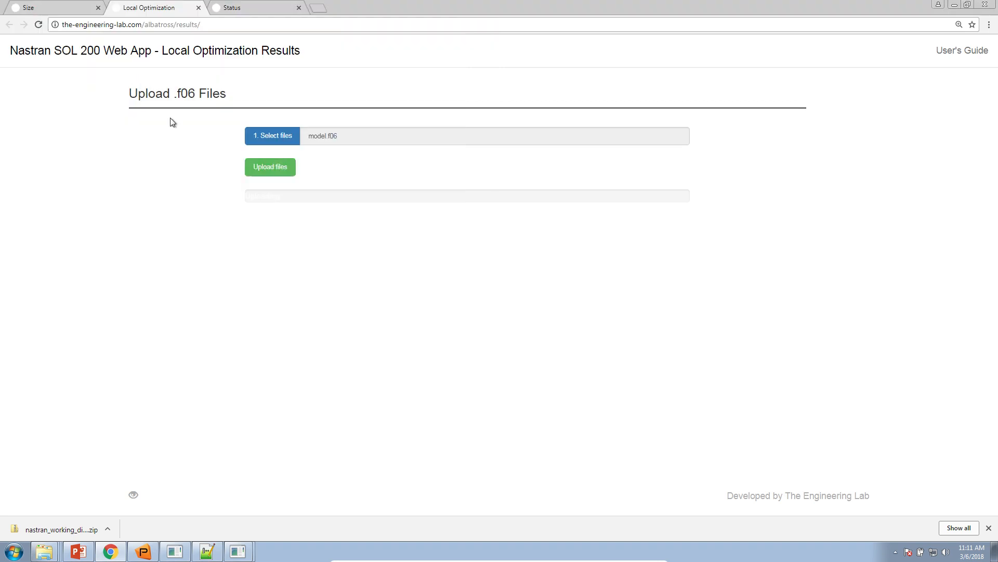
{"action": "left_click", "coordinate": [247, 167]}
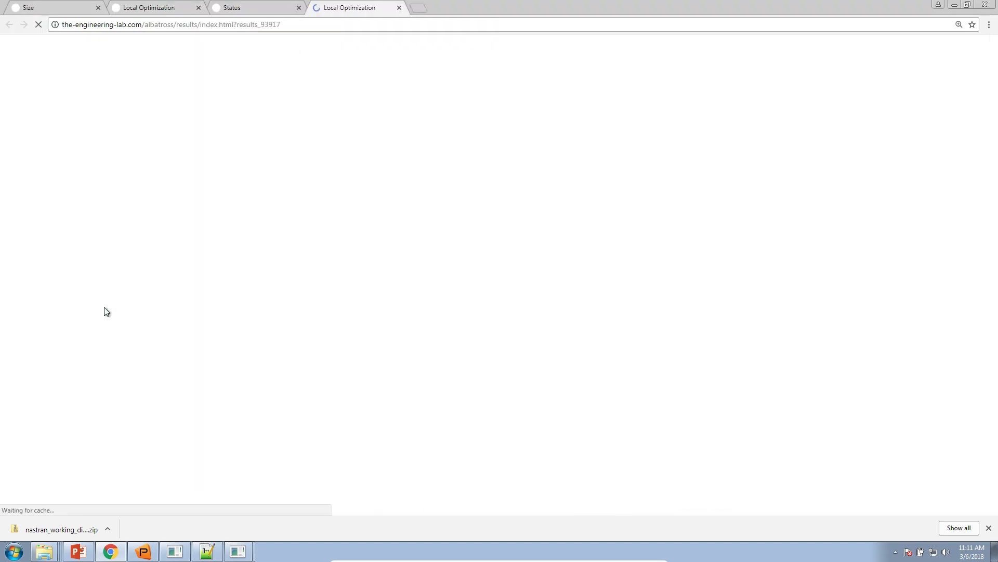
Step: Examine the earlier run's normalized constraints and design variable histories up to design cycle 14D
{"action": "left_click", "coordinate": [156, 8]}
{"action": "scroll", "coordinate": [159, 128], "scroll_direction": "down", "scroll_amount": 10}
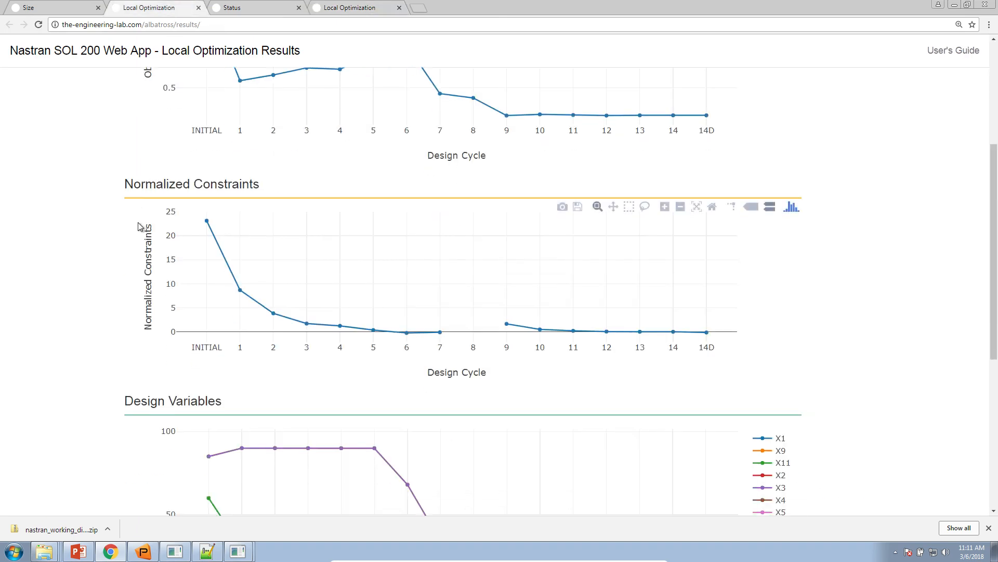
{"action": "scroll", "coordinate": [138, 226], "scroll_direction": "down", "scroll_amount": 6}
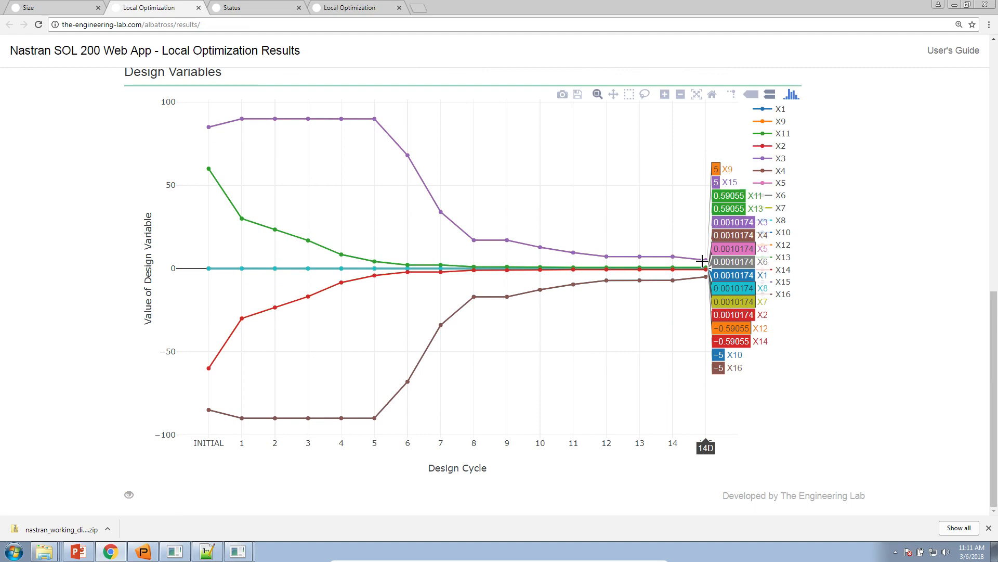
Step: Switch to the new run's results and examine its final message, objective and design variable values at cycle 10D
{"action": "left_click", "coordinate": [382, 9]}
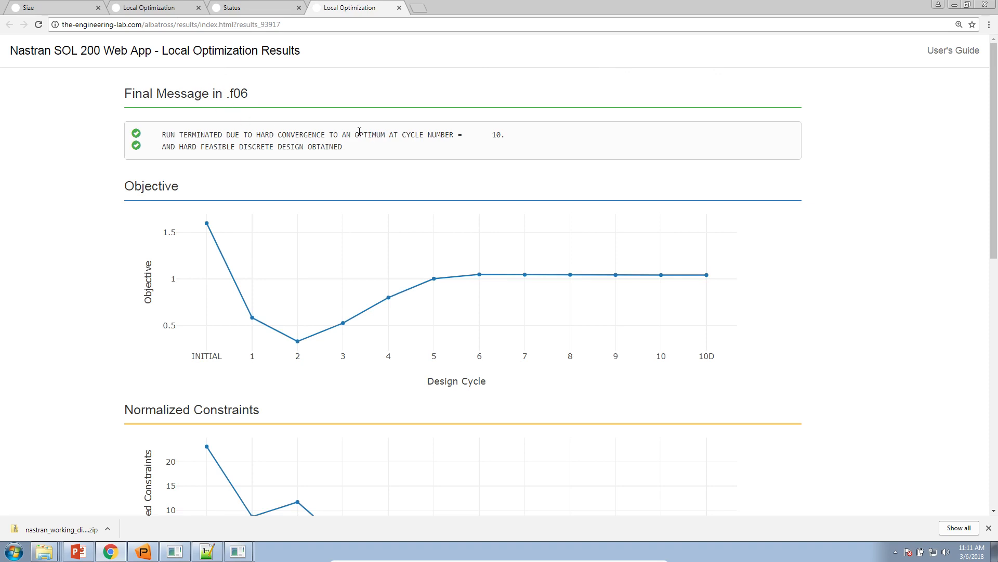
{"action": "scroll", "coordinate": [880, 298], "scroll_direction": "down", "scroll_amount": 10}
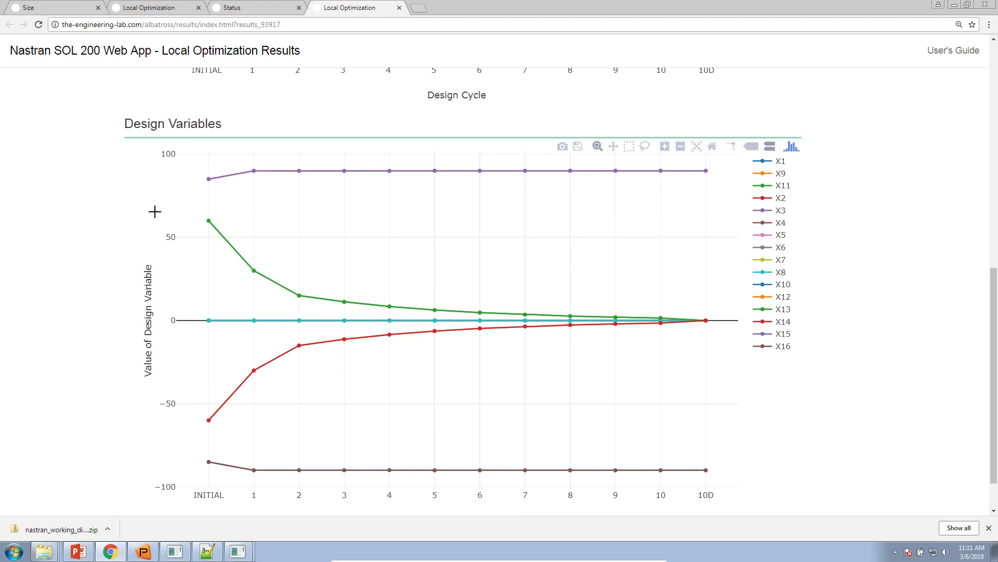
{"action": "mouse_move", "coordinate": [218, 180]}
{"action": "mouse_move", "coordinate": [703, 172]}
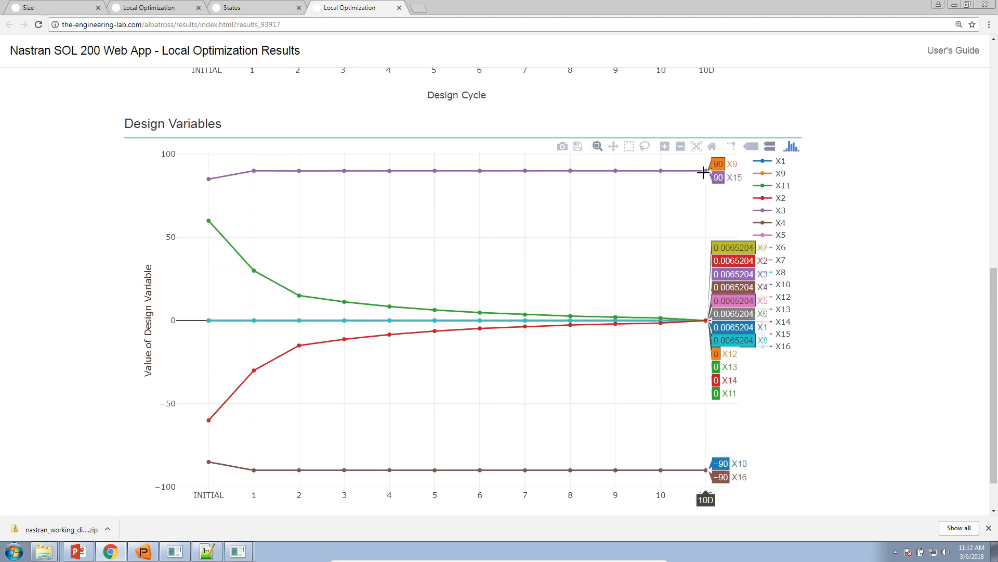
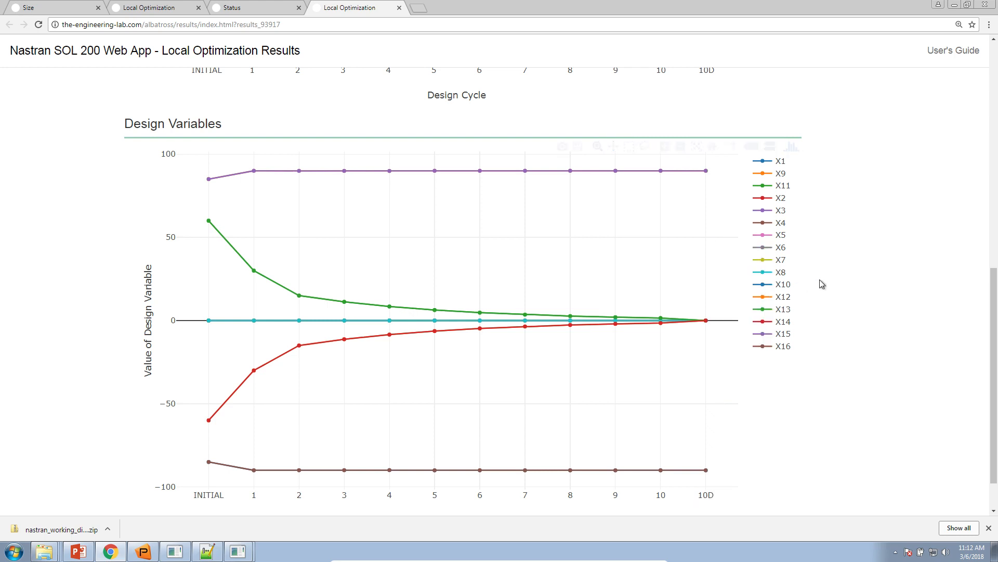
Step: Examine the new run's objective history and its value at design cycle 10D
{"action": "scroll", "coordinate": [821, 283], "scroll_direction": "up", "scroll_amount": 6}
{"action": "scroll", "coordinate": [822, 284], "scroll_direction": "up", "scroll_amount": 3}
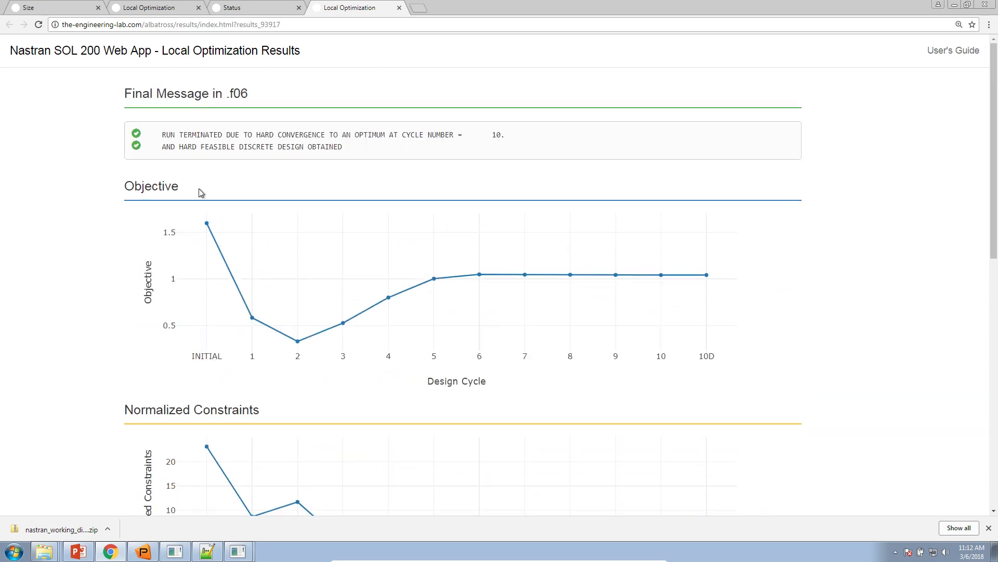
{"action": "mouse_move", "coordinate": [203, 223]}
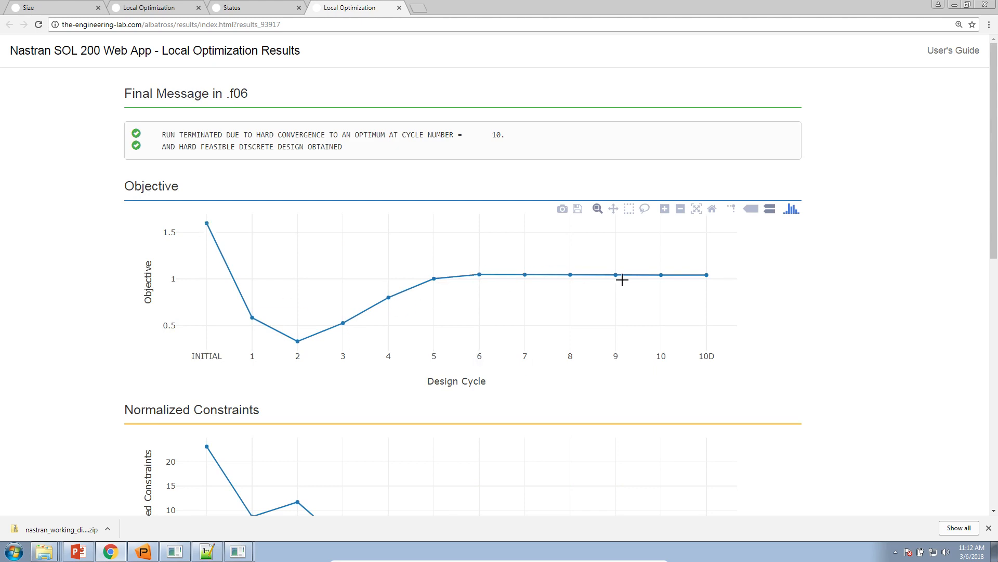
{"action": "mouse_move", "coordinate": [704, 280]}
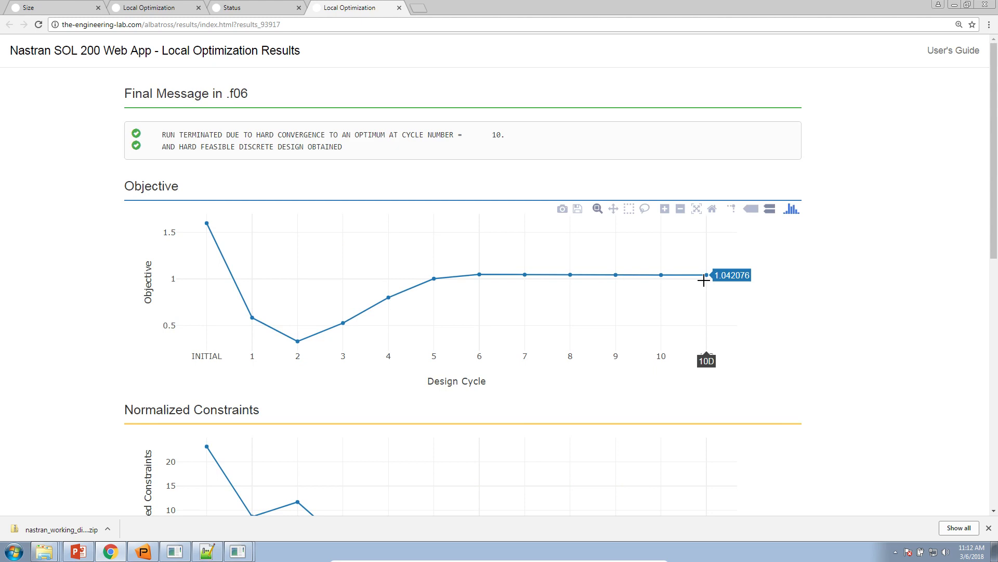
Step: Switch to the PowerPoint lecture notes and present slides 16 and 17, comparing the initial and optimized designs with the laser pointer
{"action": "left_click", "coordinate": [78, 551]}
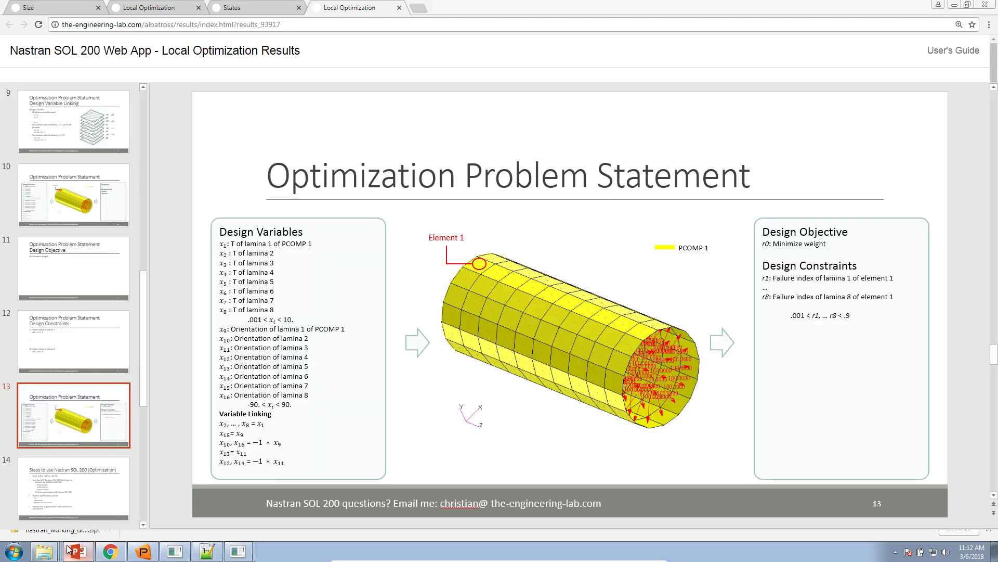
{"action": "scroll", "coordinate": [73, 447], "scroll_direction": "down", "scroll_amount": 5}
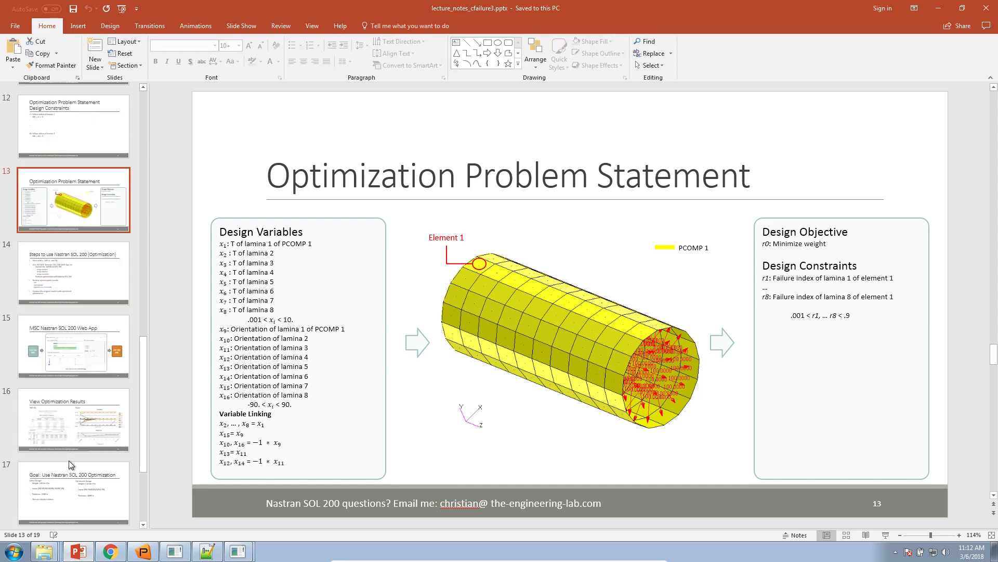
{"action": "left_click", "coordinate": [80, 401]}
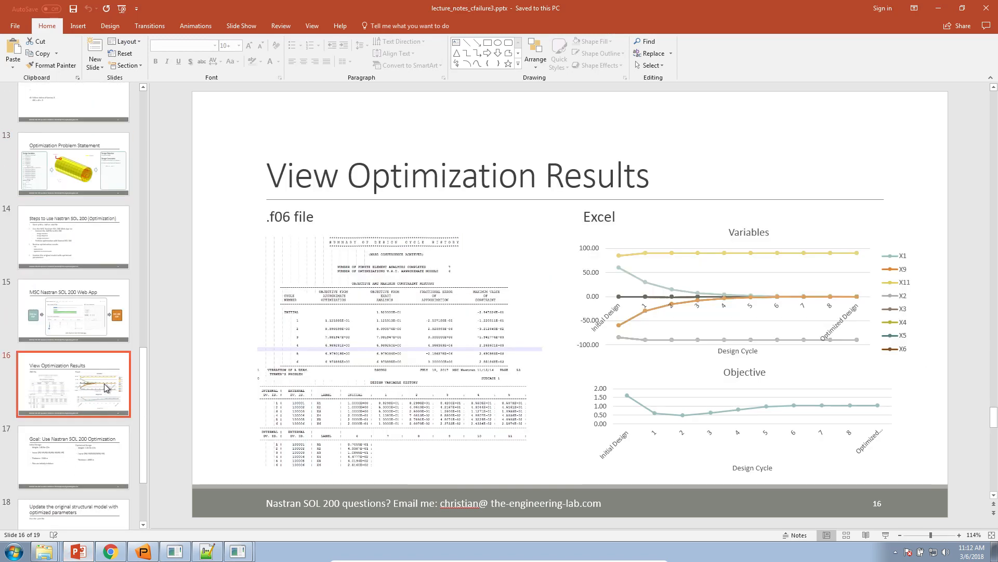
{"action": "left_click", "coordinate": [885, 536]}
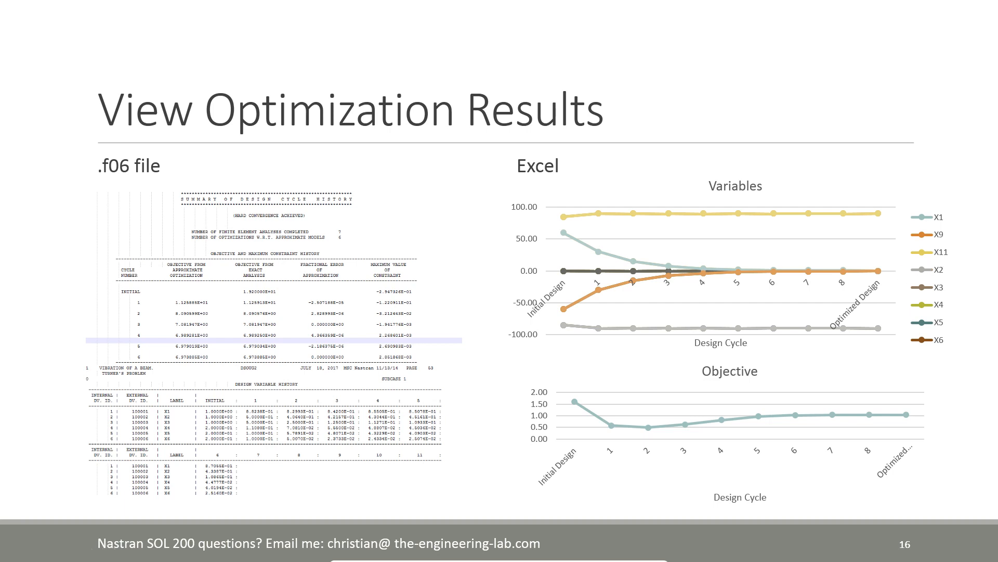
{"action": "left_click", "coordinate": [450, 100]}
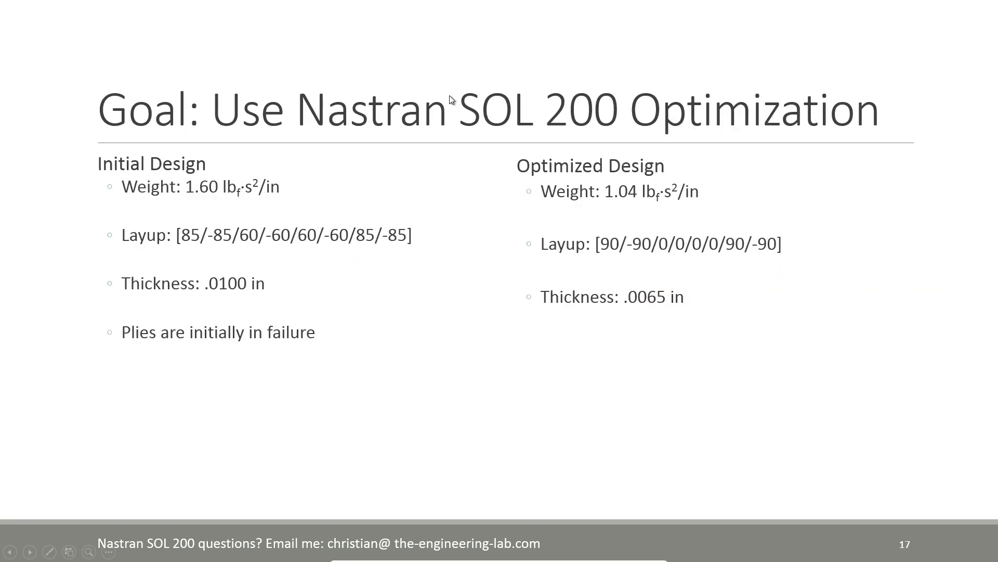
{"action": "left_click", "coordinate": [49, 551]}
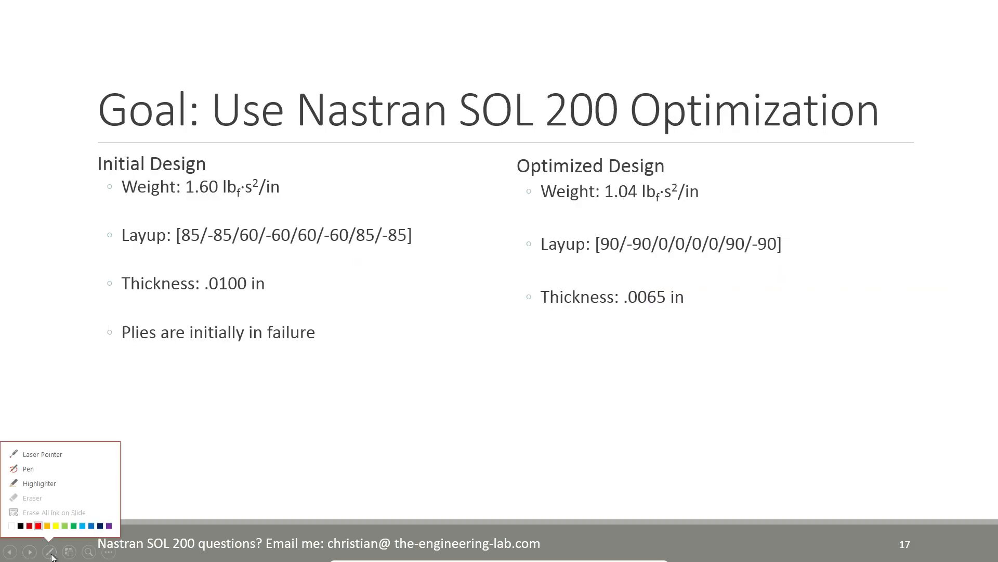
{"action": "left_click", "coordinate": [48, 455]}
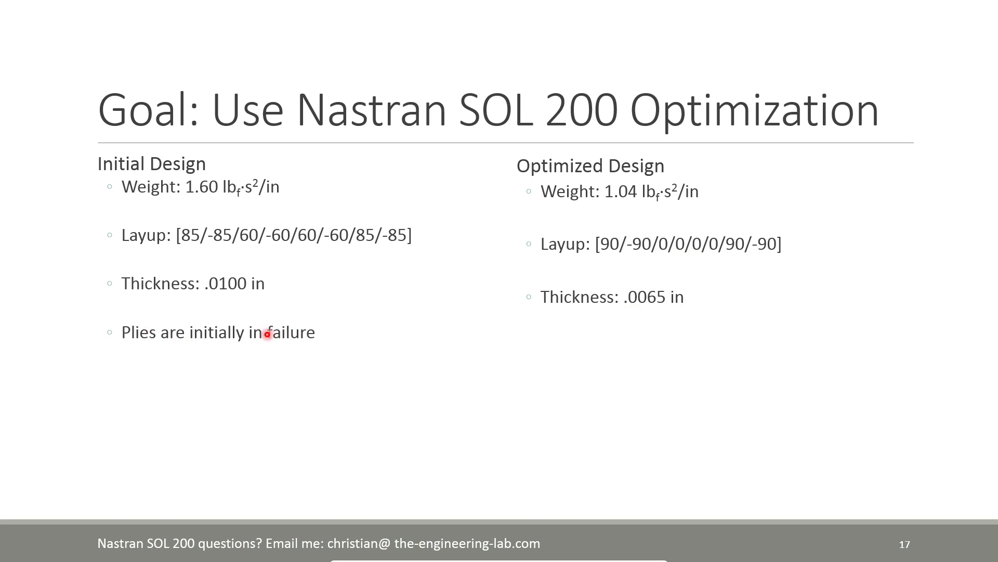
{"action": "key", "text": "Escape"}
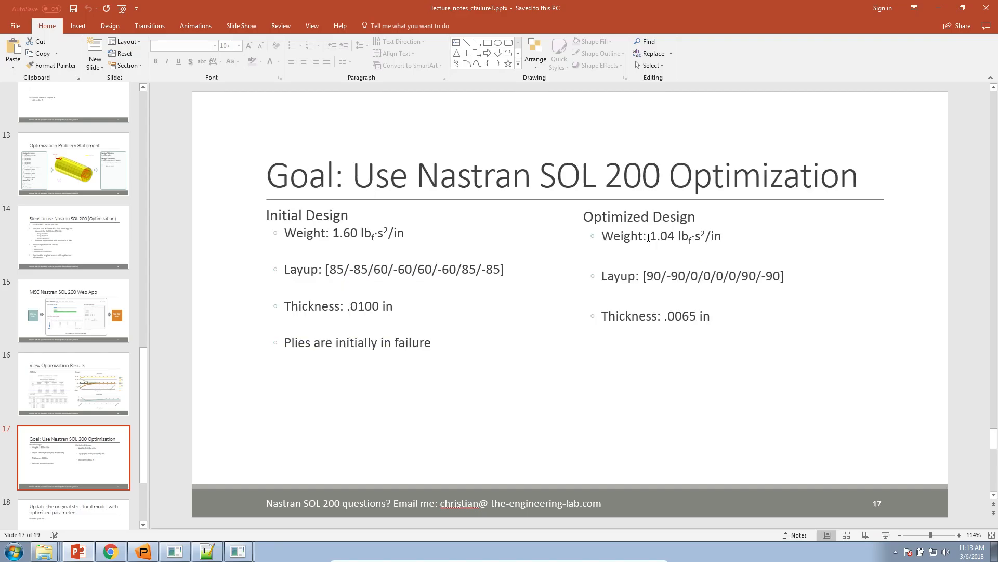
Step: Switch to Patran and examine the Layer 3 ply failure index fringe on the tube from a rotated angle
{"action": "left_click", "coordinate": [938, 7]}
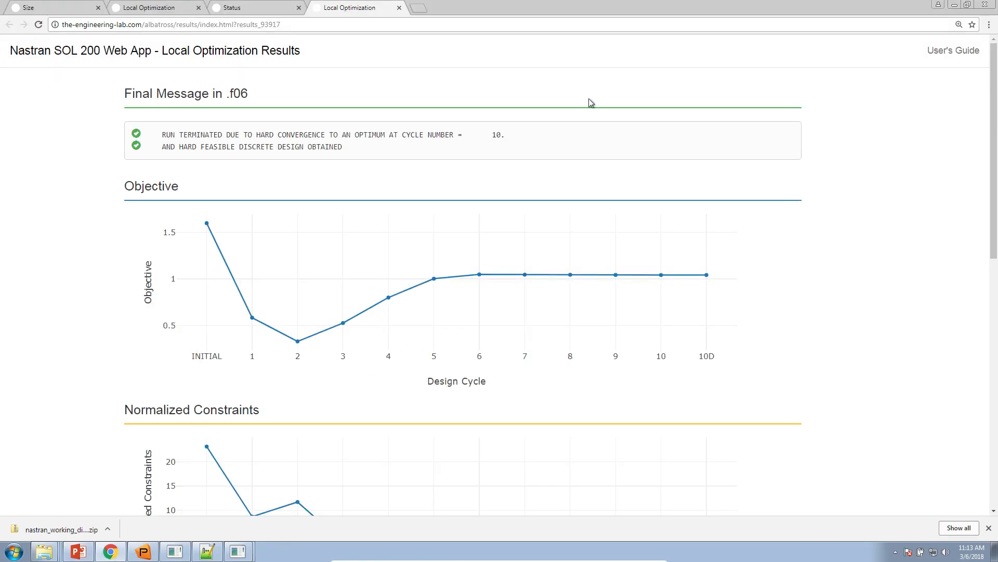
{"action": "left_click", "coordinate": [955, 6]}
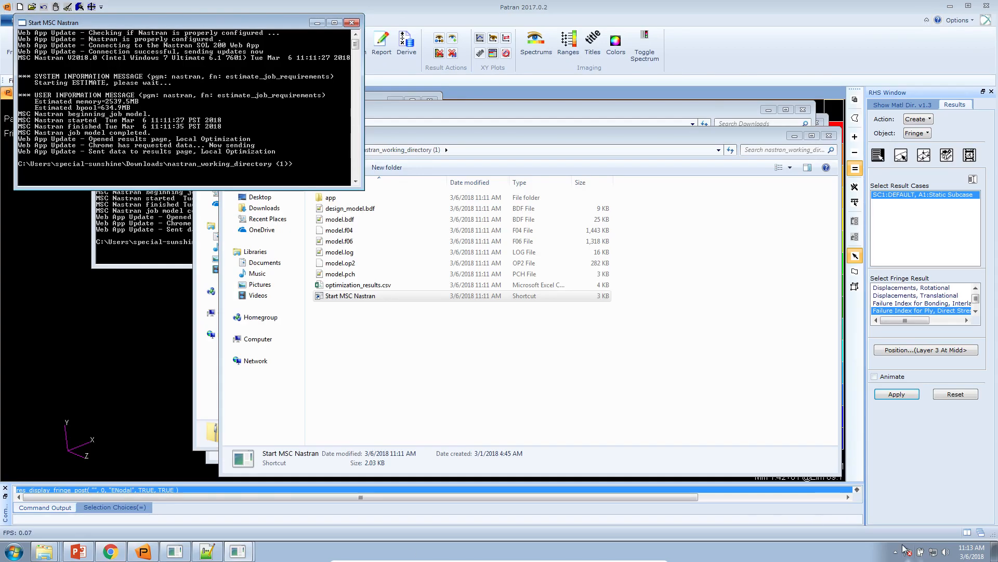
{"action": "left_click", "coordinate": [143, 551]}
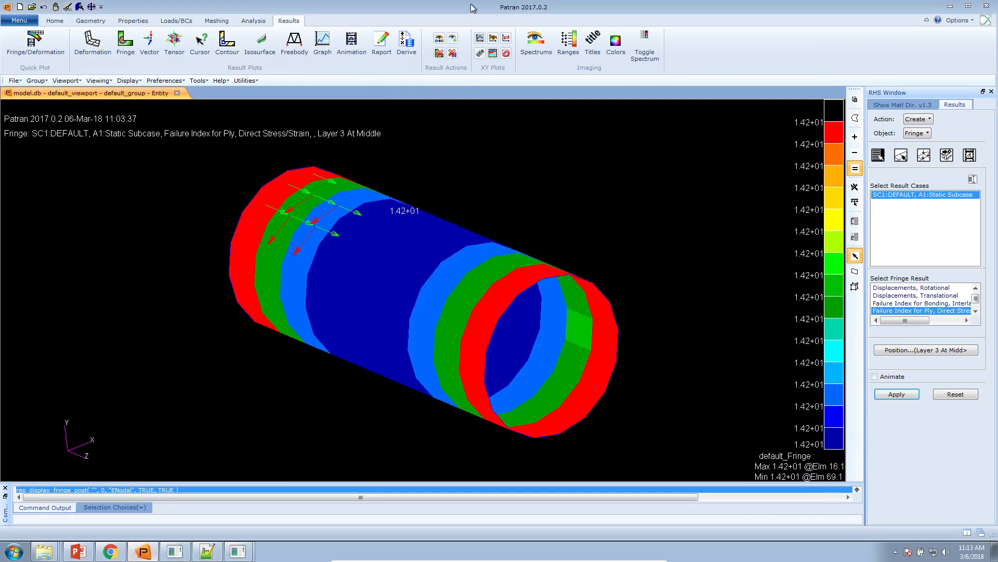
{"action": "left_click_drag", "start_coordinate": [735, 217], "coordinate": [555, 251]}
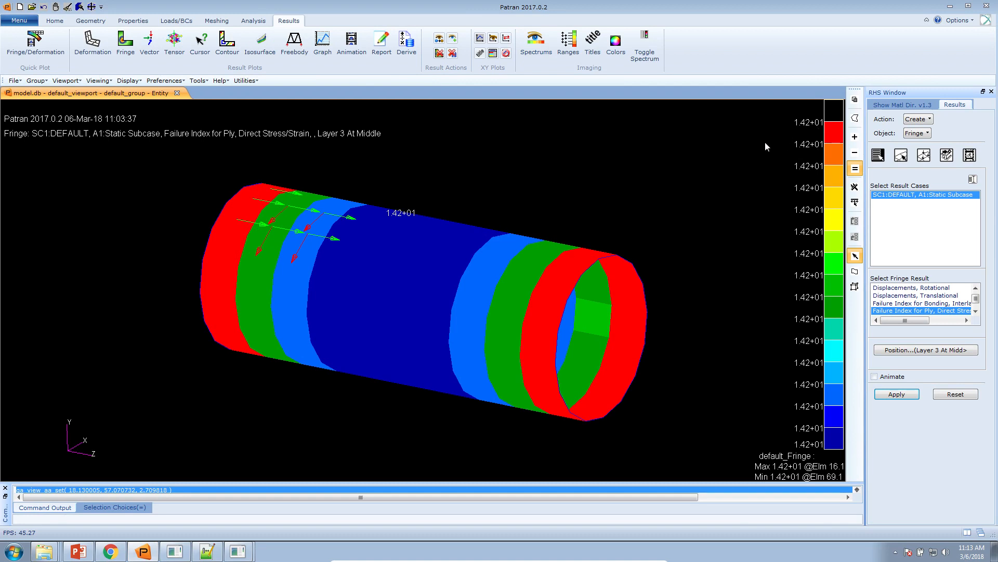
Step: Dock Patran to half of the screen and minimize the text editor and folder windows to expose the desktop
{"action": "left_click_drag", "start_coordinate": [470, 9], "coordinate": [2, 183]}
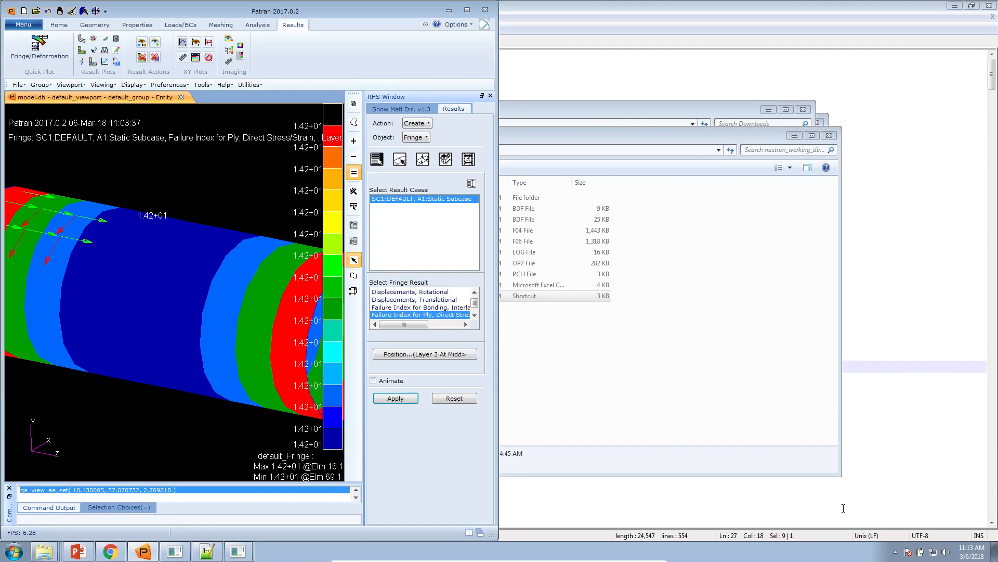
{"action": "left_click", "coordinate": [952, 7]}
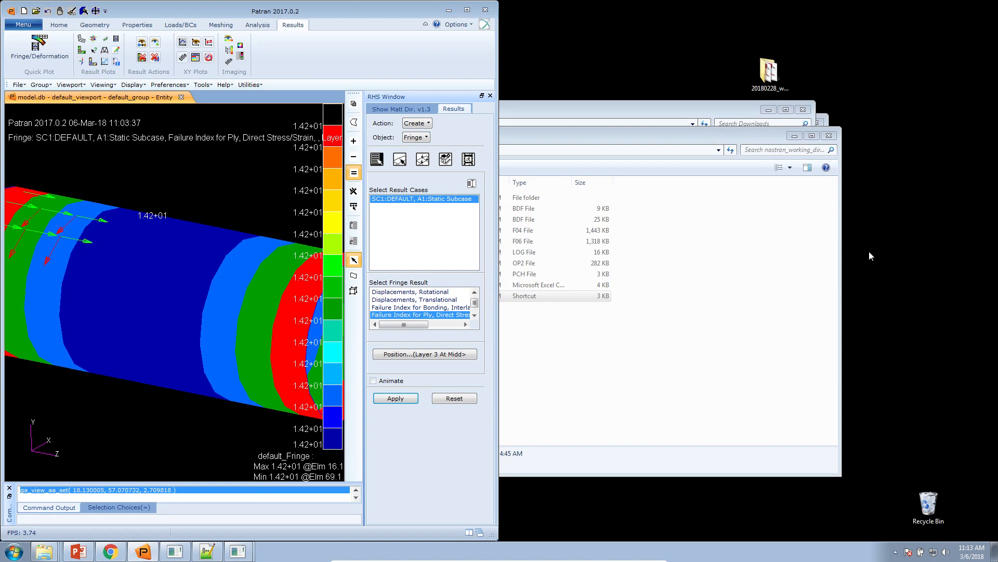
{"action": "left_click", "coordinate": [769, 110]}
{"action": "left_click", "coordinate": [782, 123]}
{"action": "left_click", "coordinate": [794, 136]}
Step: Create a new desktop folder named pat2
{"action": "right_click", "coordinate": [763, 274]}
{"action": "mouse_move", "coordinate": [775, 357]}
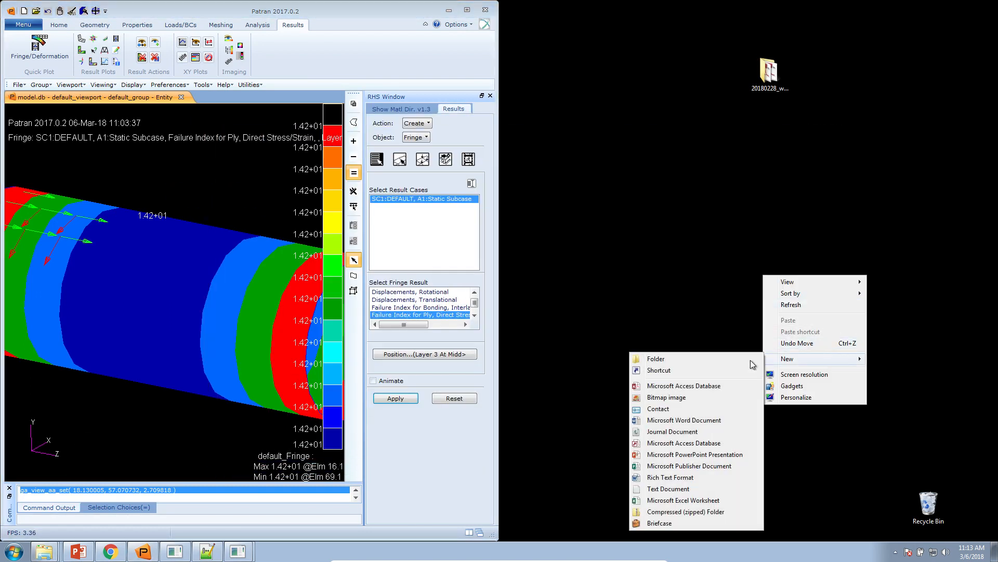
{"action": "left_click", "coordinate": [707, 360]}
{"action": "type", "text": "pat2"}
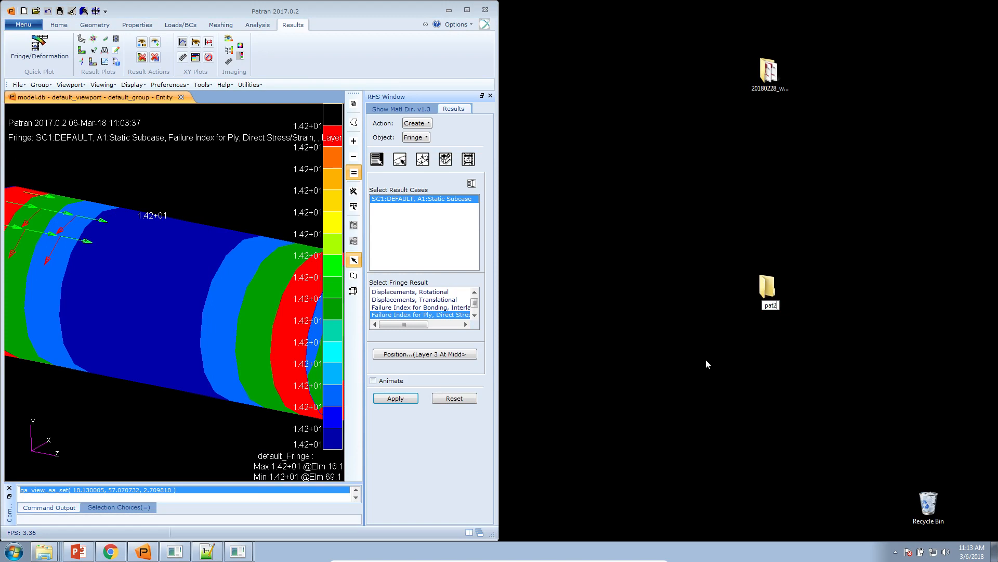
{"action": "key", "text": "Return"}
Step: Create a new Patran database named model.db in the pat2 folder
{"action": "right_click", "coordinate": [758, 264]}
{"action": "left_click", "coordinate": [760, 279]}
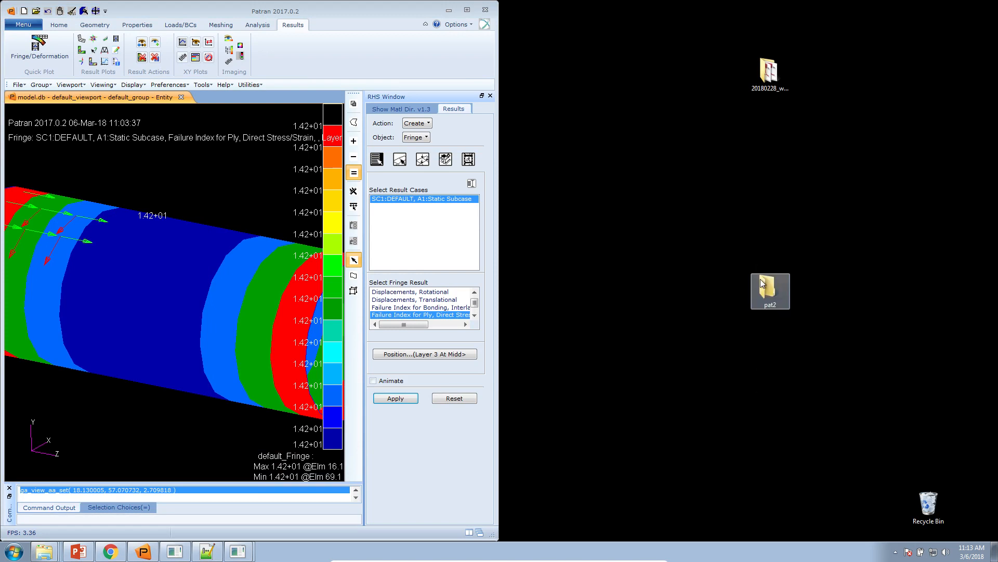
{"action": "right_click", "coordinate": [772, 295]}
{"action": "left_click", "coordinate": [772, 297]}
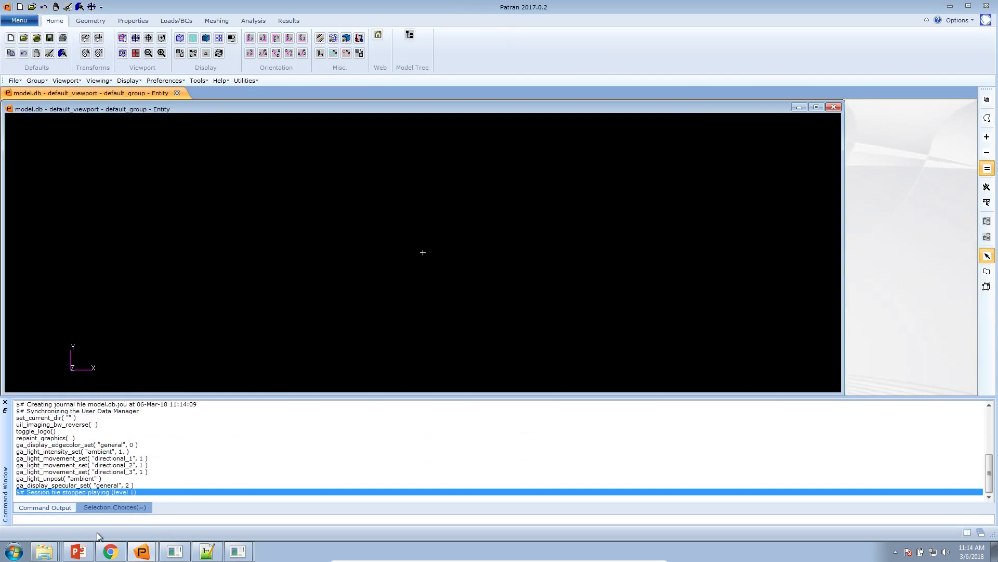
Step: Import the MSC.Nastran input file d200c01.bdf from the Desktop into the new database
{"action": "right_click", "coordinate": [177, 266]}
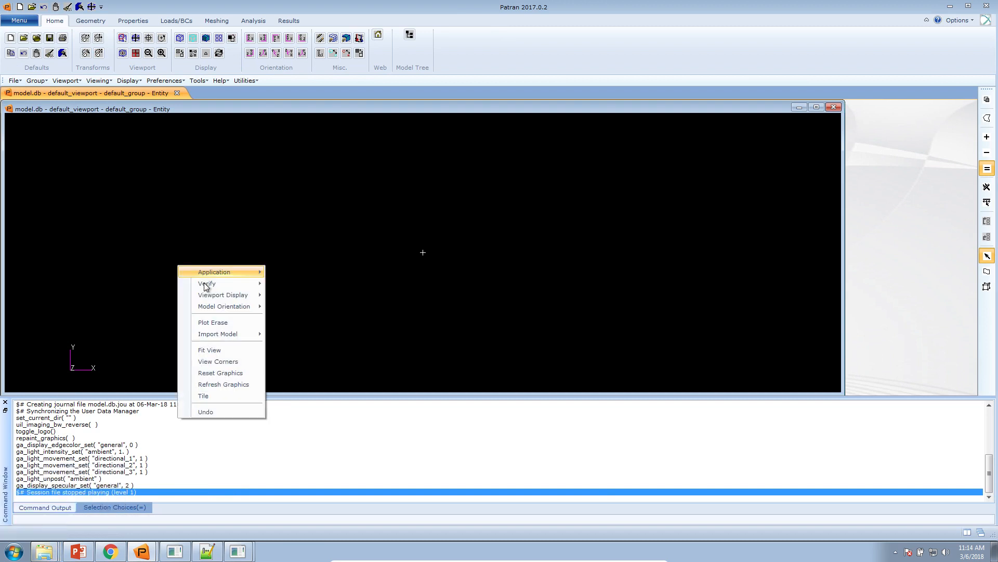
{"action": "mouse_move", "coordinate": [232, 335]}
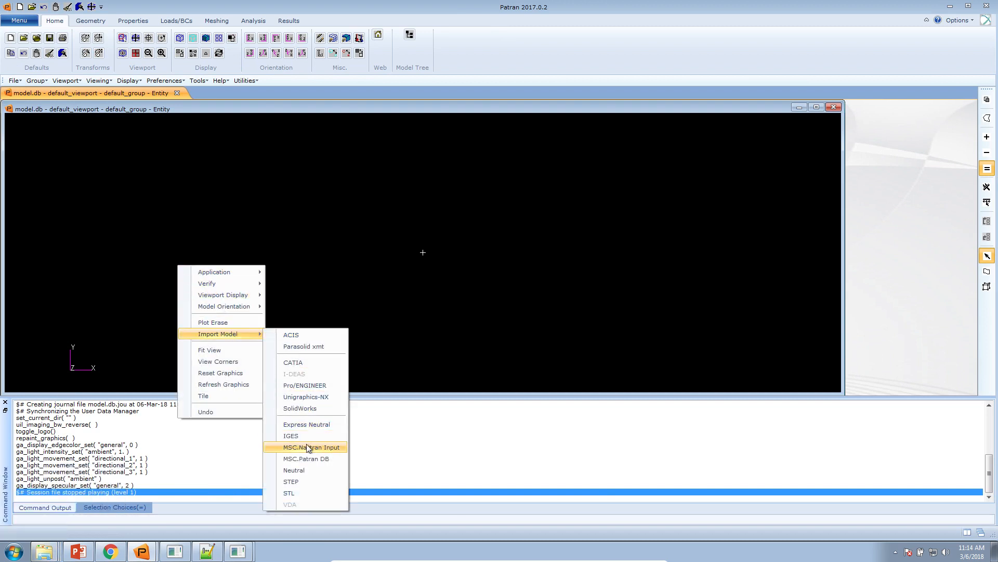
{"action": "left_click", "coordinate": [309, 448]}
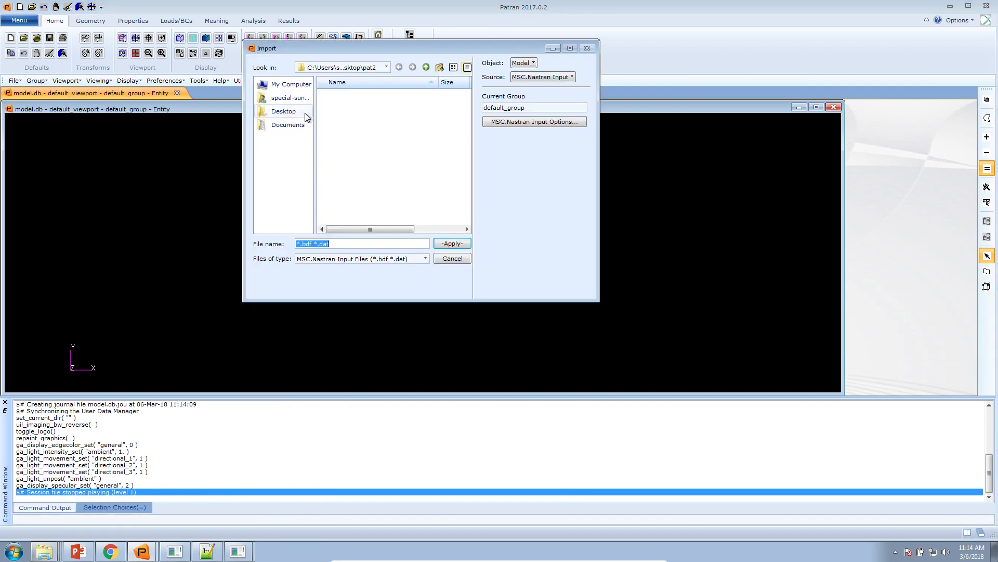
{"action": "left_click", "coordinate": [298, 126]}
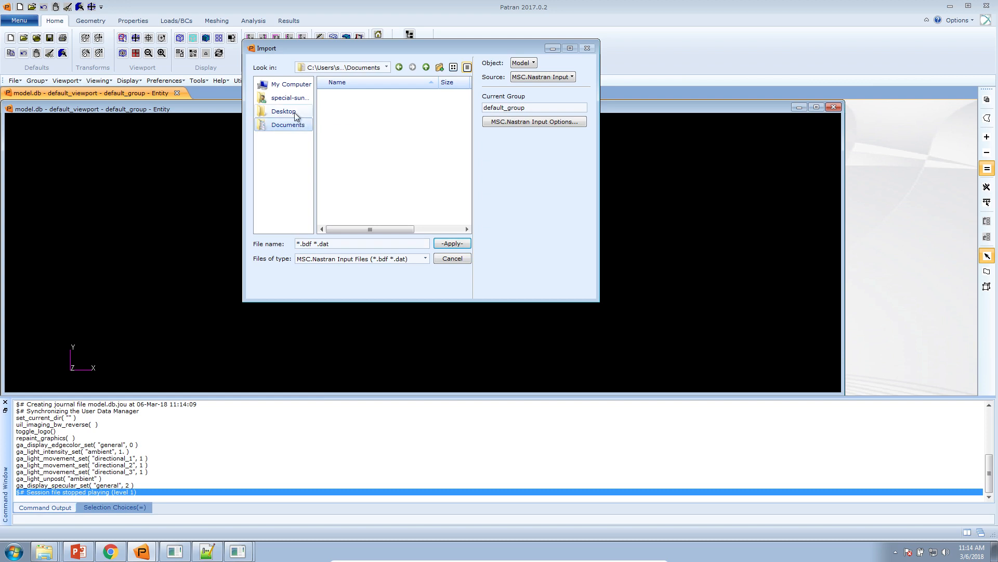
{"action": "left_click", "coordinate": [294, 111]}
{"action": "left_click", "coordinate": [300, 99]}
{"action": "double_click", "coordinate": [357, 123]}
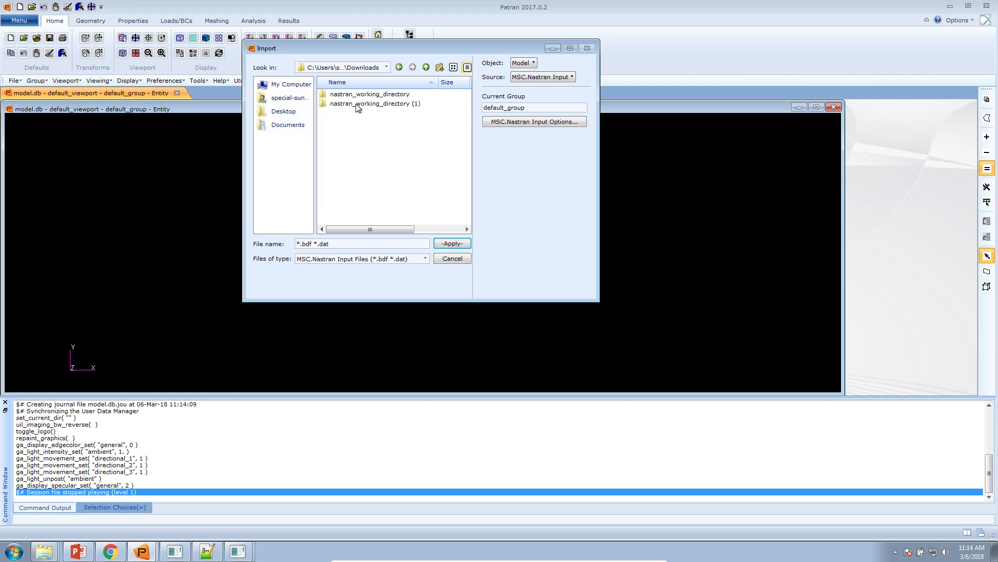
{"action": "left_click", "coordinate": [293, 111]}
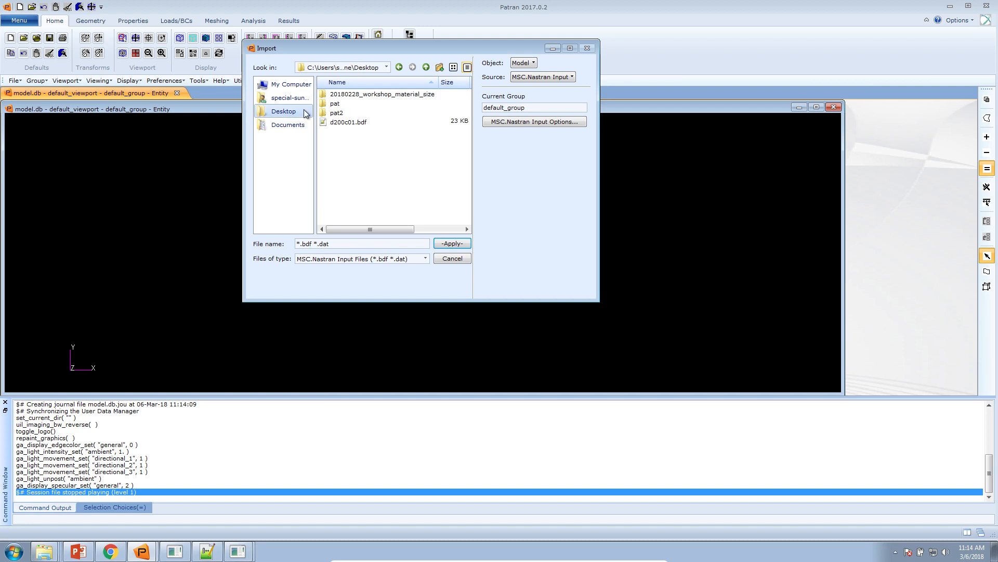
{"action": "double_click", "coordinate": [362, 122]}
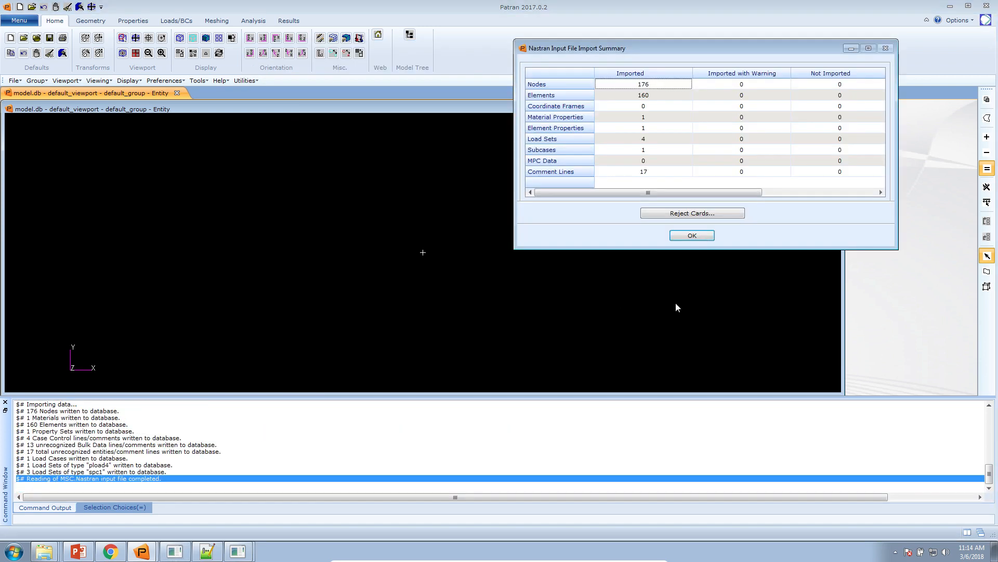
{"action": "left_click", "coordinate": [695, 234]}
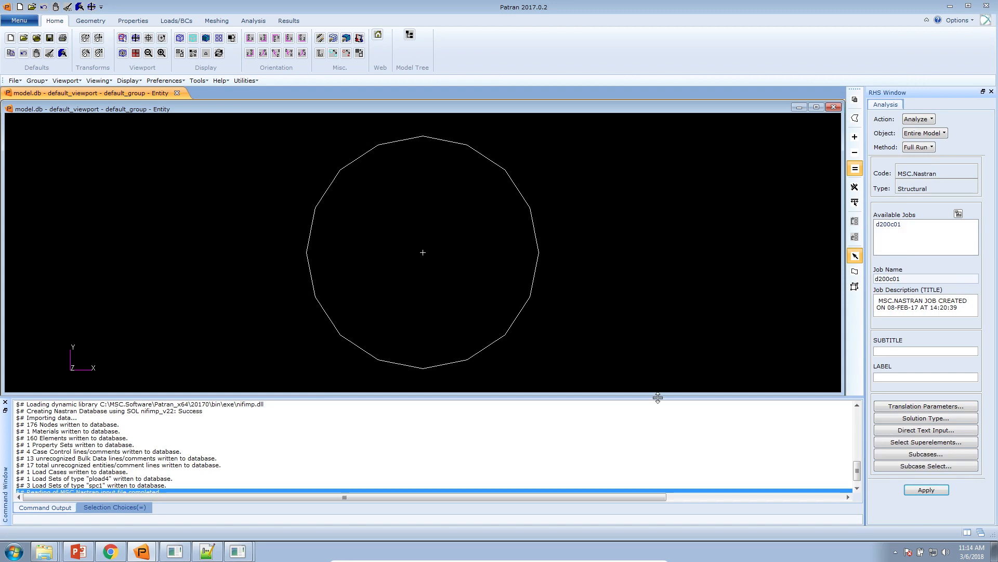
Step: Shrink the command window and attach the Output2 results file model.op2 from the nastran_working_directory (1) folder in Downloads
{"action": "left_click_drag", "start_coordinate": [658, 398], "coordinate": [646, 457]}
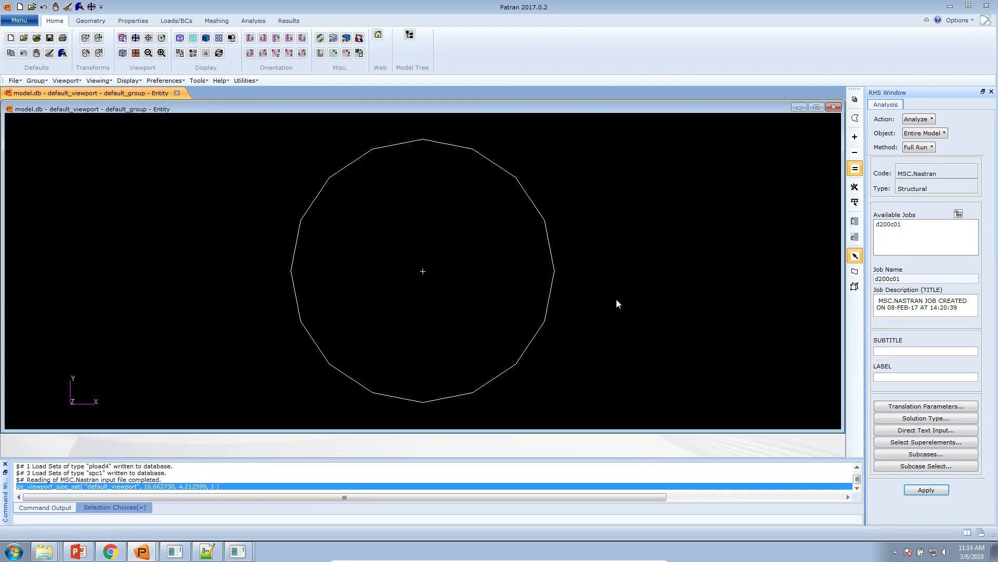
{"action": "right_click", "coordinate": [610, 203]}
{"action": "left_click", "coordinate": [278, 25]}
{"action": "left_click", "coordinate": [253, 22]}
{"action": "left_click", "coordinate": [341, 46]}
{"action": "left_click", "coordinate": [897, 408]}
{"action": "left_click", "coordinate": [678, 99]}
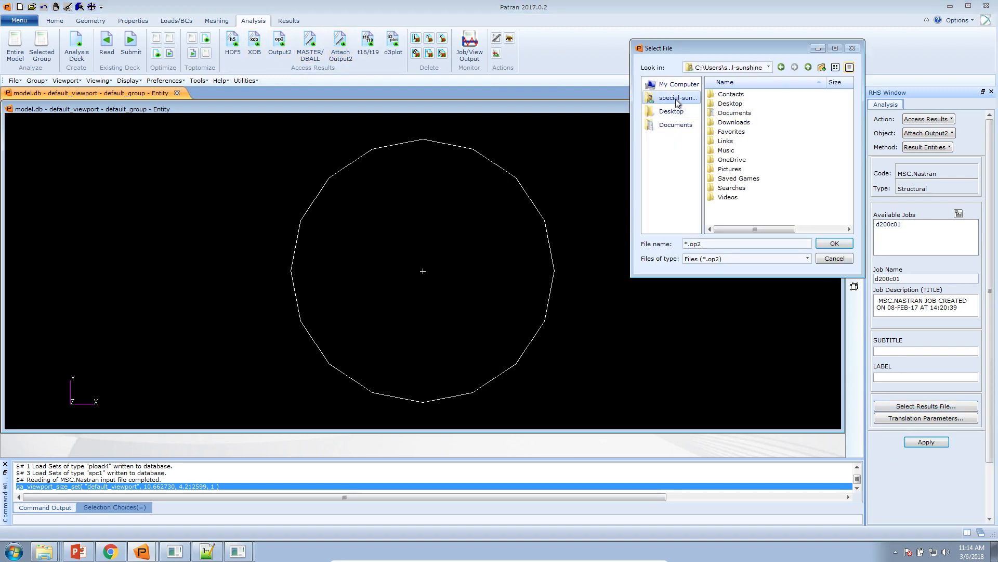
{"action": "double_click", "coordinate": [733, 122]}
{"action": "double_click", "coordinate": [744, 103]}
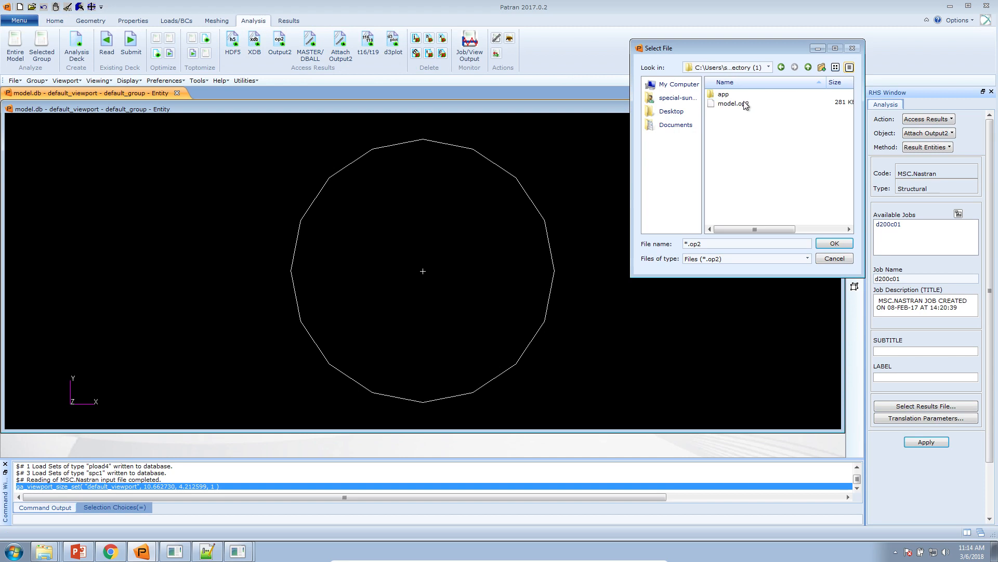
{"action": "double_click", "coordinate": [745, 104]}
{"action": "left_click", "coordinate": [915, 443]}
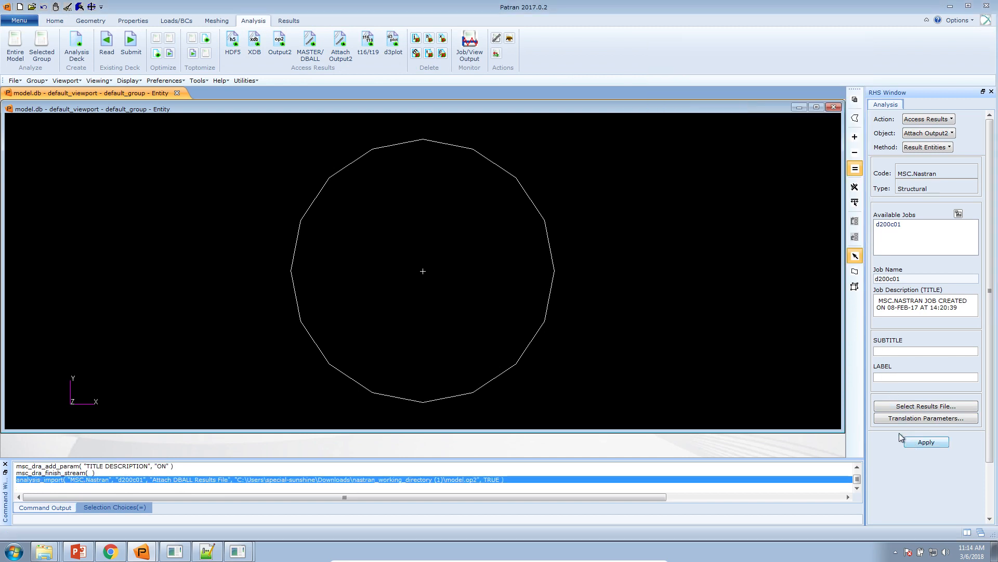
Step: Open the fringe results settings for the D:0 static subcase and tile the new database's window beside the first Patran session
{"action": "left_click_drag", "start_coordinate": [225, 364], "coordinate": [257, 320]}
{"action": "left_click", "coordinate": [289, 21]}
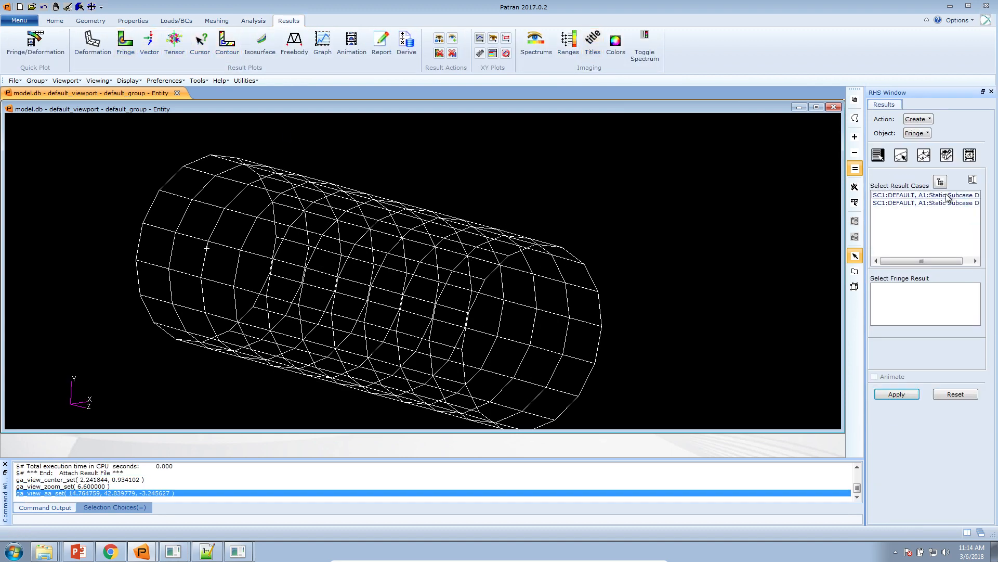
{"action": "left_click", "coordinate": [947, 197]}
{"action": "left_click_drag", "start_coordinate": [946, 265], "coordinate": [971, 266]}
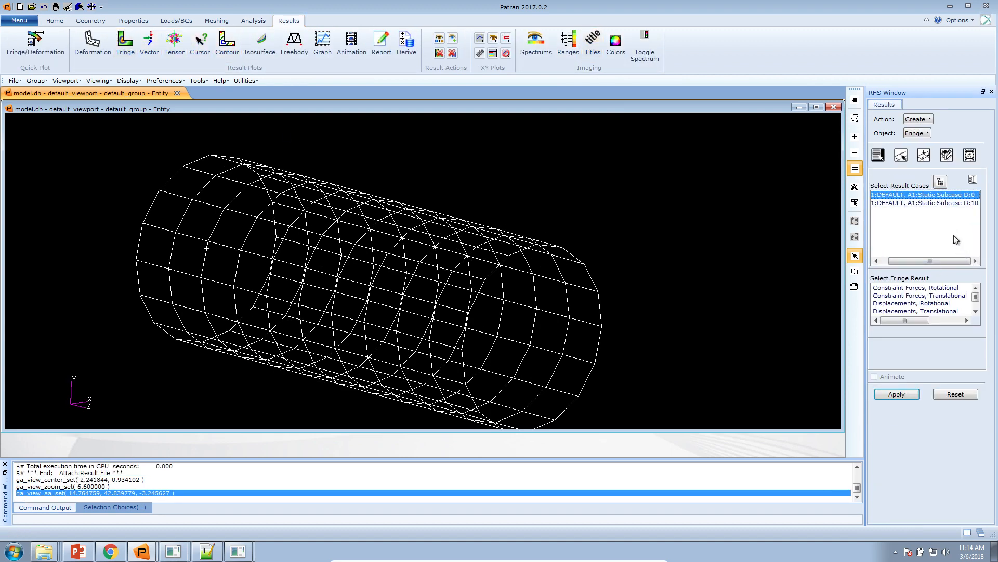
{"action": "left_click_drag", "start_coordinate": [759, 5], "coordinate": [996, 55]}
{"action": "double_click", "coordinate": [680, 111]}
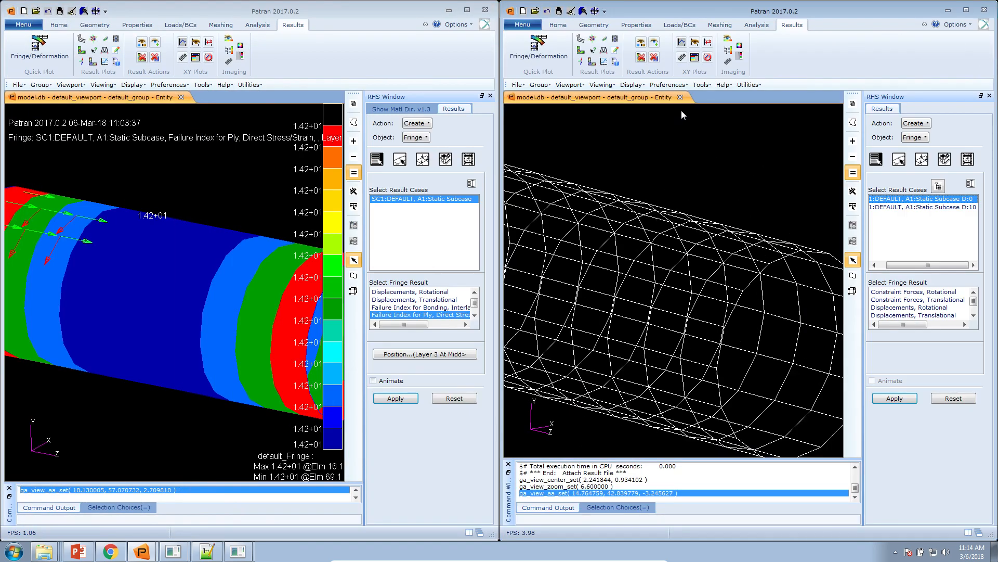
Step: Choose the D:0 static subcase and the Failure Index for Ply, Direct Stress/Strain fringe result in the new database
{"action": "left_click", "coordinate": [945, 207]}
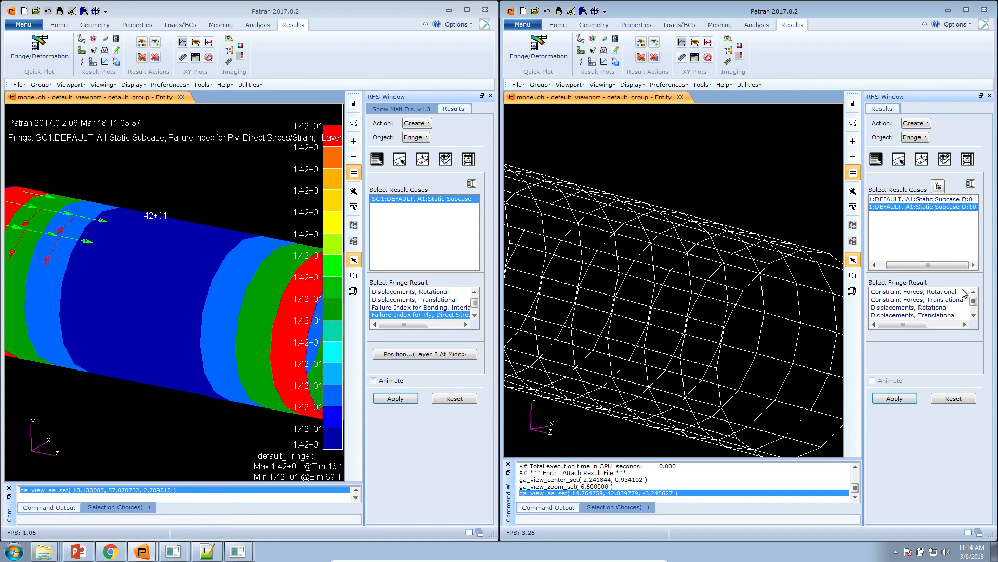
{"action": "left_click", "coordinate": [965, 200]}
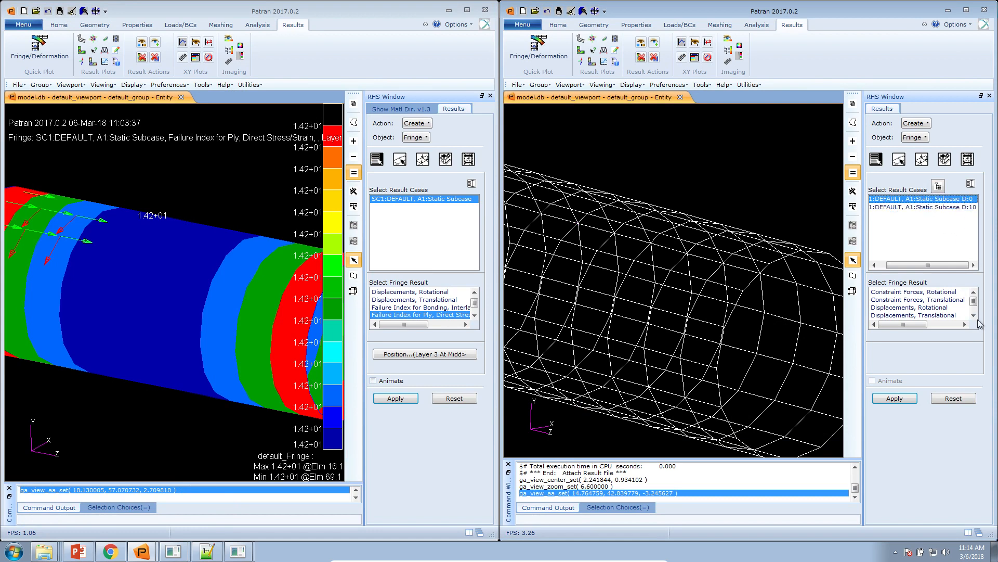
{"action": "scroll", "coordinate": [720, 196], "scroll_direction": "down", "scroll_amount": 5}
{"action": "left_click_drag", "start_coordinate": [699, 224], "coordinate": [685, 227]}
{"action": "left_click", "coordinate": [973, 315]}
{"action": "left_click", "coordinate": [973, 315]}
{"action": "left_click", "coordinate": [961, 315]}
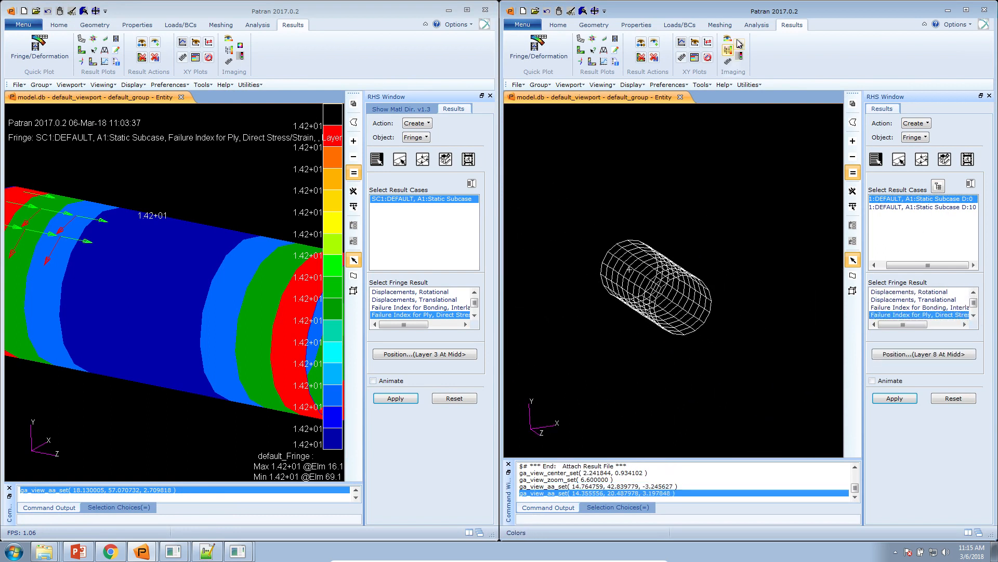
Step: Set the fringe averaging domain to None and extrapolation to Centroid, and plot the initial ply failure index
{"action": "left_click", "coordinate": [926, 159]}
{"action": "left_click", "coordinate": [945, 159]}
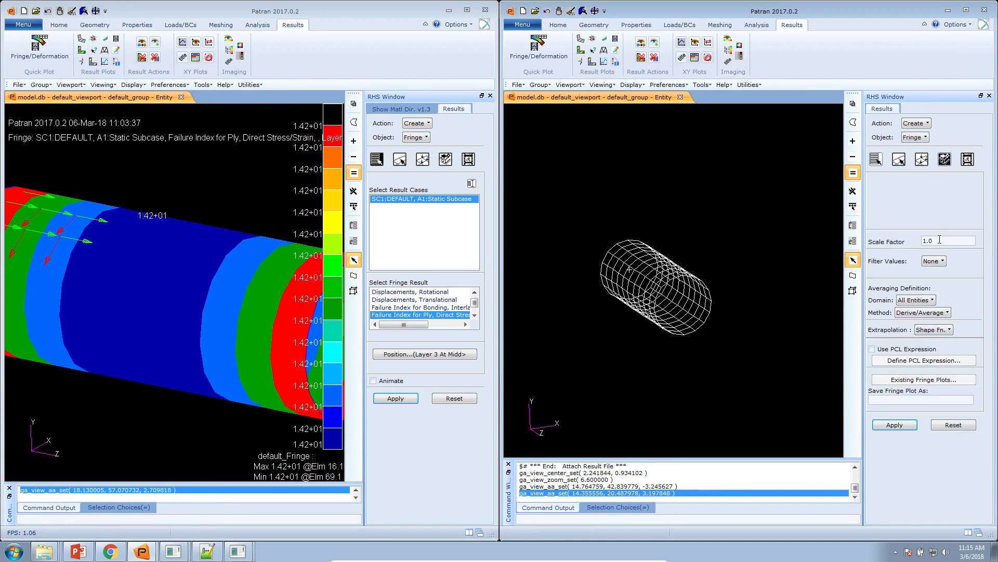
{"action": "left_click", "coordinate": [931, 302]}
{"action": "left_click", "coordinate": [918, 373]}
{"action": "left_click", "coordinate": [949, 329]}
{"action": "left_click", "coordinate": [942, 363]}
{"action": "left_click", "coordinate": [894, 424]}
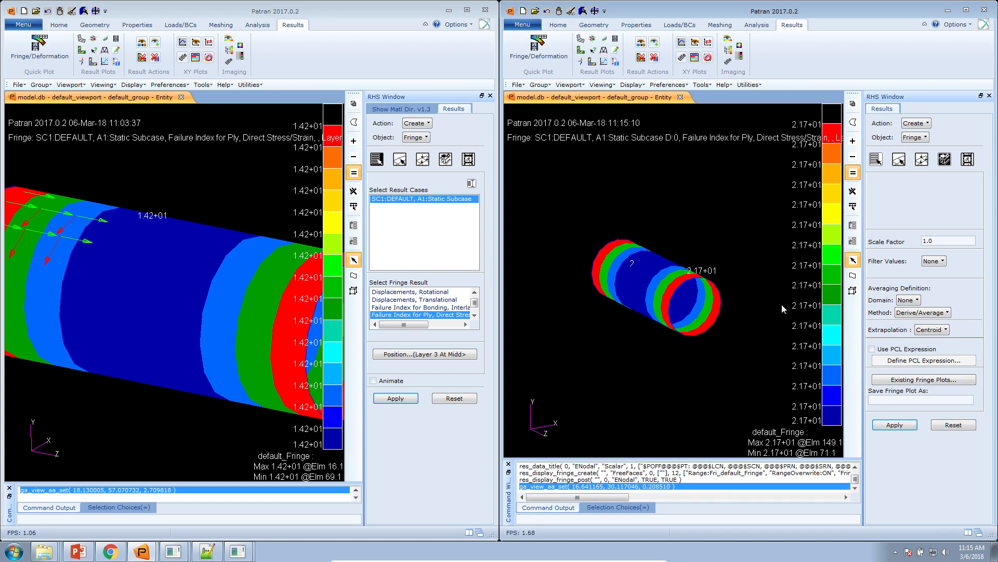
Step: In the first Patran session, plot the ply failure index for Layer 8 At Middle and orient the tube for comparison
{"action": "left_click", "coordinate": [458, 356]}
{"action": "left_click", "coordinate": [416, 191]}
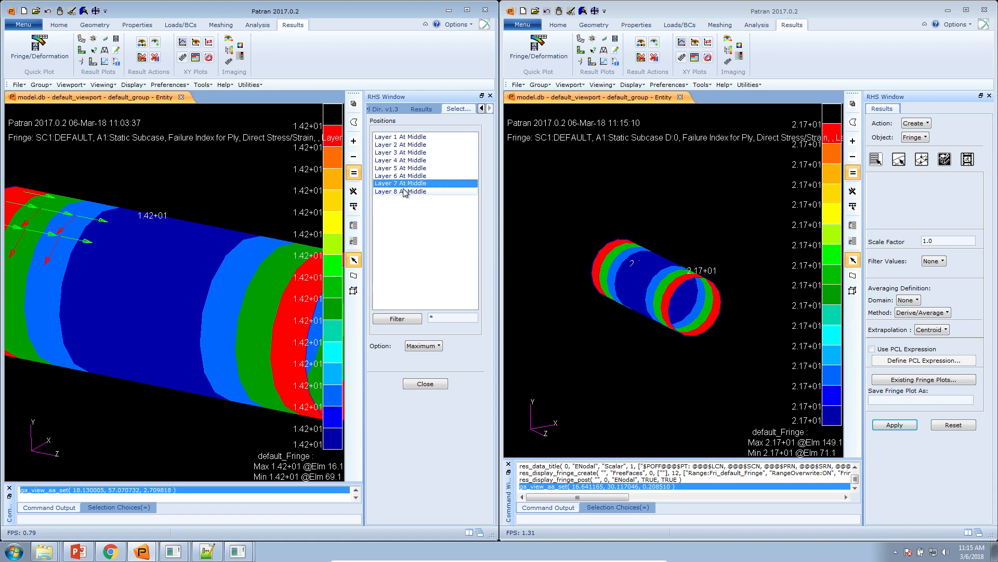
{"action": "left_click", "coordinate": [436, 385]}
{"action": "left_click", "coordinate": [395, 398]}
{"action": "left_click_drag", "start_coordinate": [316, 372], "coordinate": [278, 389]}
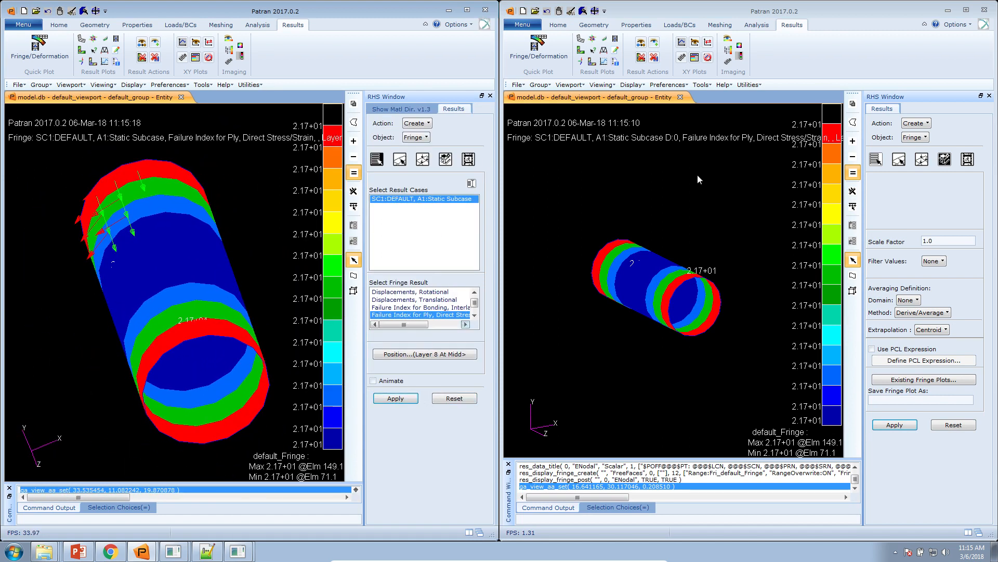
Step: In the new database, plot the Layer 8 ply failure index for the D:10 static subcase
{"action": "left_click", "coordinate": [758, 27]}
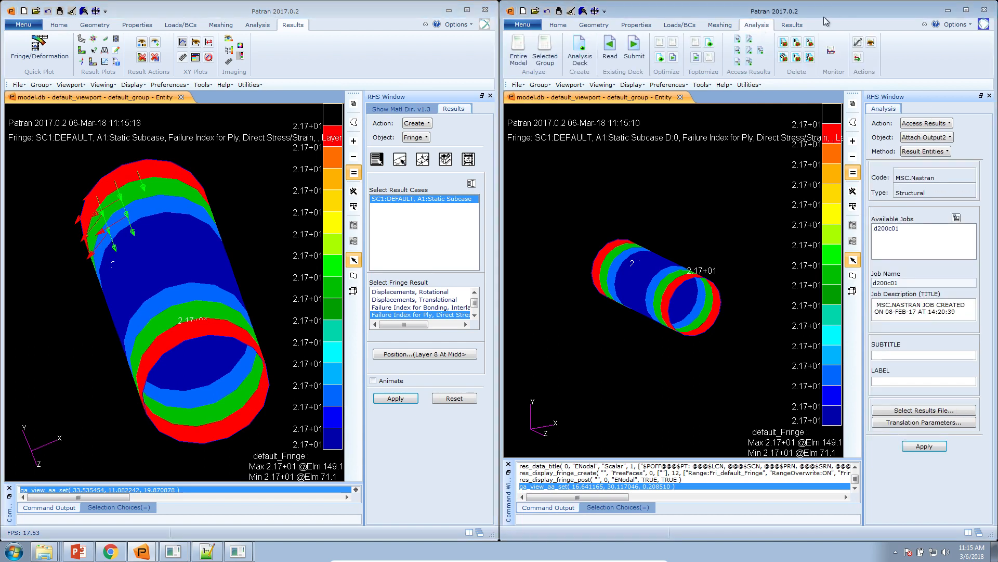
{"action": "left_click", "coordinate": [791, 26]}
{"action": "left_click", "coordinate": [879, 161]}
{"action": "left_click", "coordinate": [963, 208]}
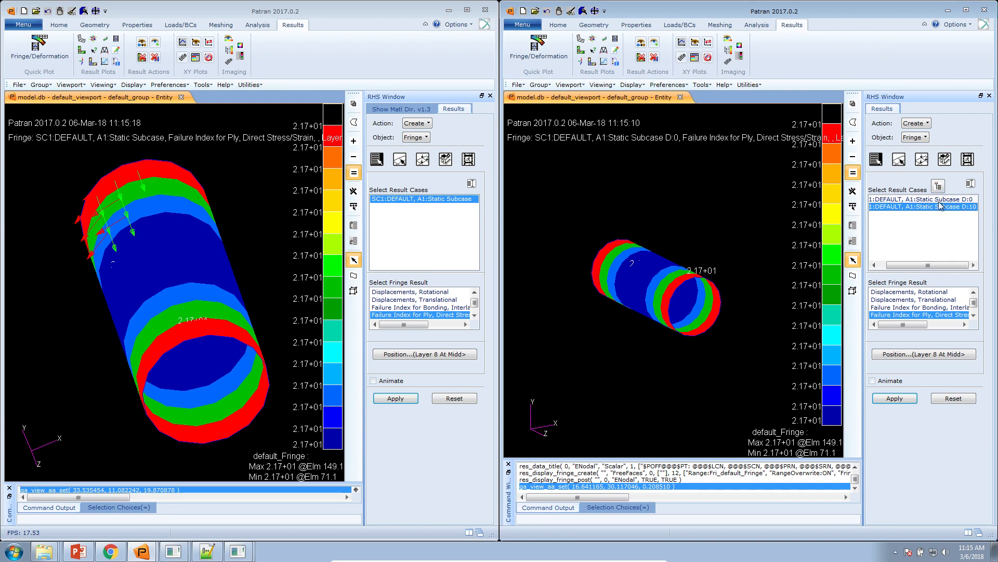
{"action": "left_click", "coordinate": [895, 398]}
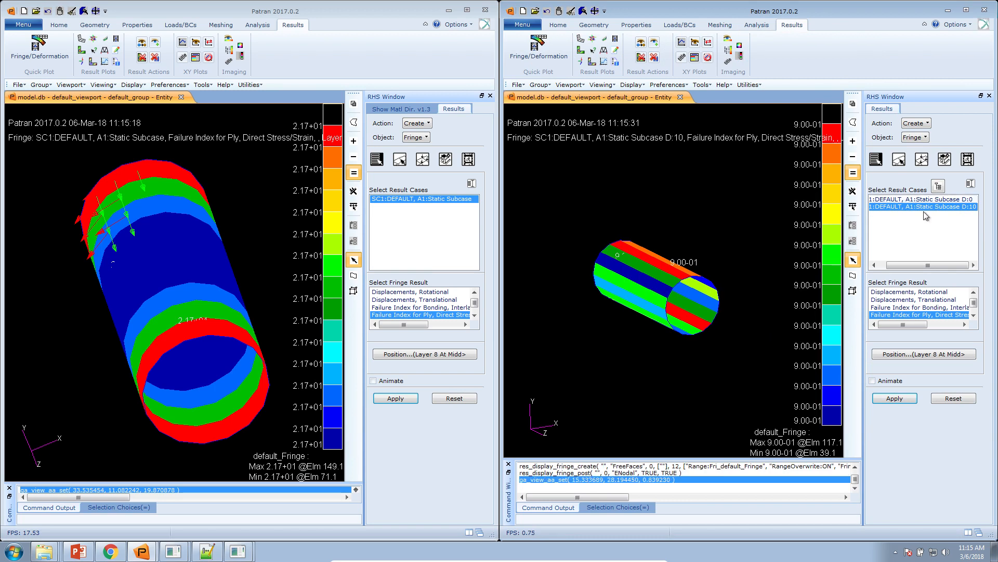
Step: Plot the D:10 ply failure index for Layer 5 At Middle
{"action": "left_click", "coordinate": [963, 353]}
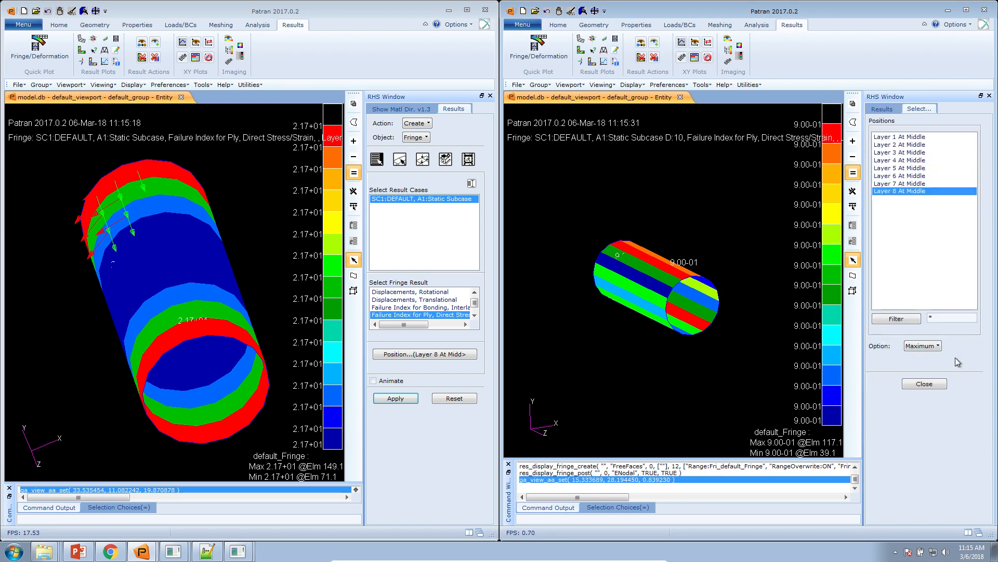
{"action": "left_click", "coordinate": [911, 168]}
{"action": "left_click", "coordinate": [924, 383]}
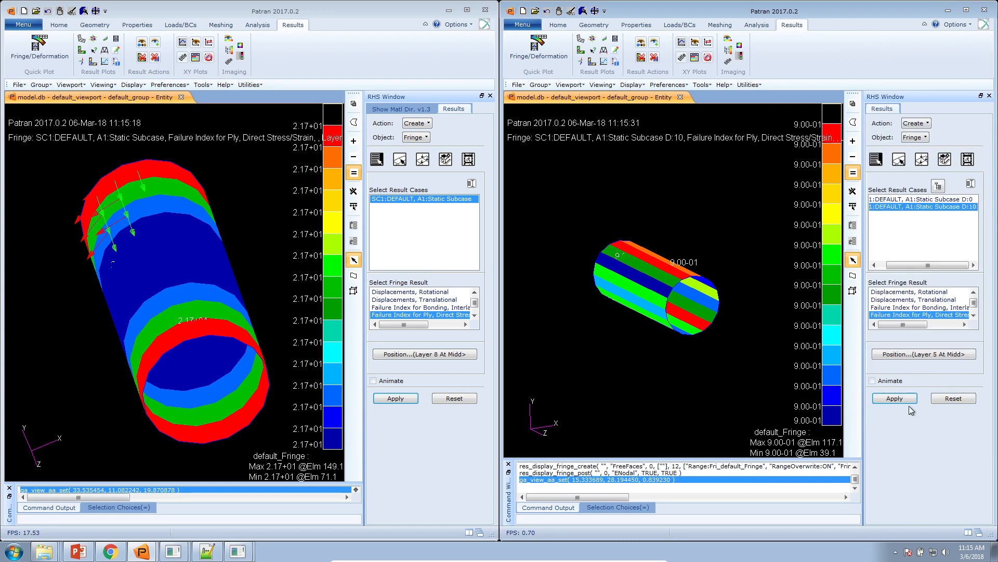
{"action": "left_click", "coordinate": [895, 397]}
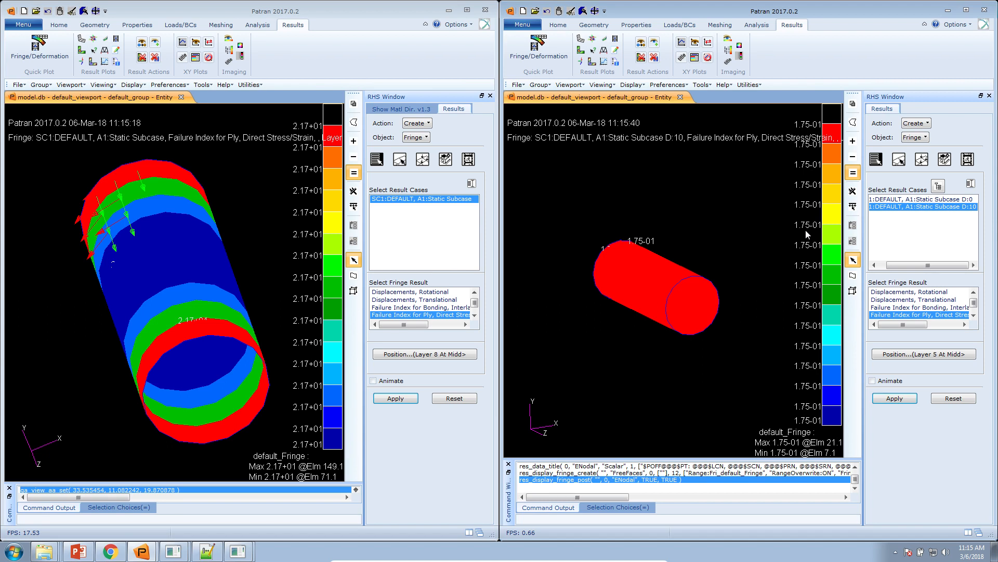
Step: Plot the D:10 ply failure index for Layer 2 At Middle
{"action": "left_click", "coordinate": [956, 354]}
{"action": "left_click", "coordinate": [918, 145]}
{"action": "left_click", "coordinate": [924, 384]}
{"action": "left_click", "coordinate": [908, 398]}
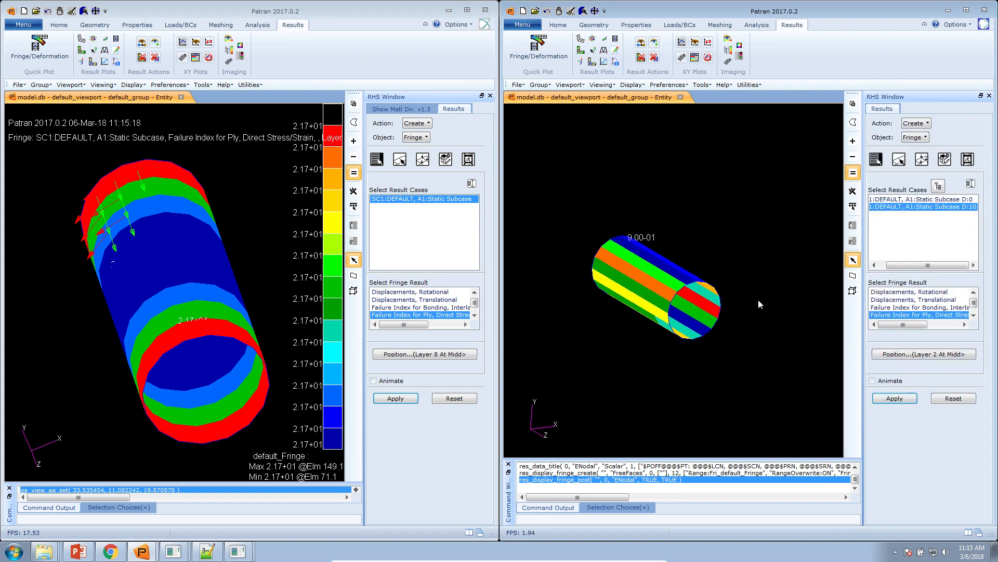
Step: Plot the D:10 ply failure index for Layer 3 At Middle and orbit the tube to inspect it
{"action": "left_click", "coordinate": [955, 200]}
{"action": "left_click", "coordinate": [966, 208]}
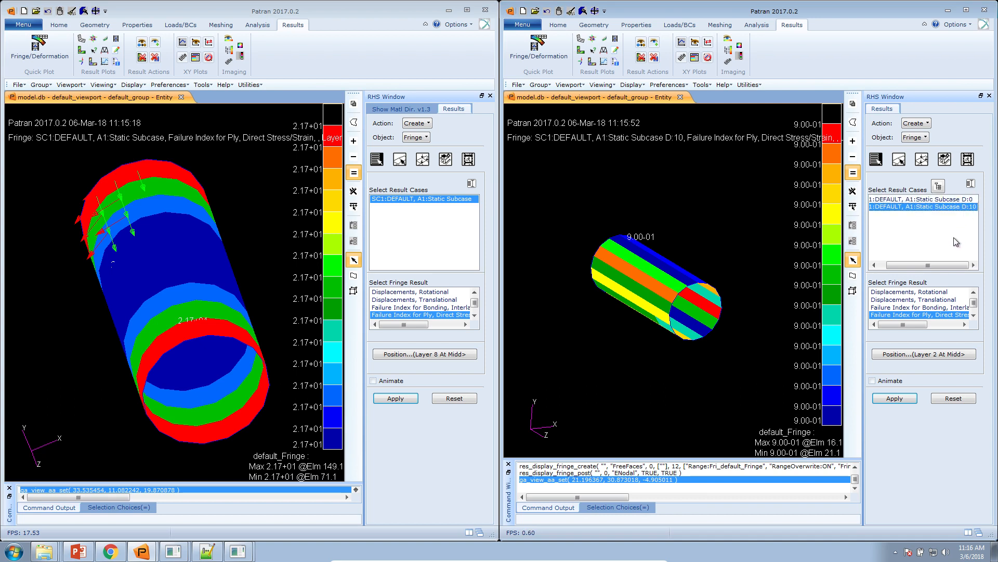
{"action": "mouse_move", "coordinate": [107, 557]}
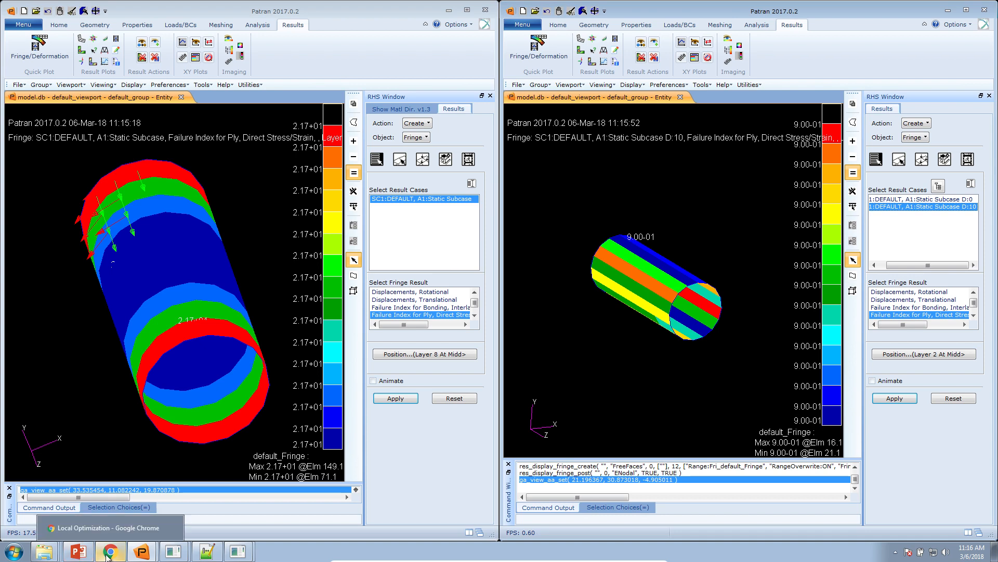
{"action": "left_click", "coordinate": [930, 356]}
{"action": "left_click", "coordinate": [898, 152]}
{"action": "left_click", "coordinate": [924, 383]}
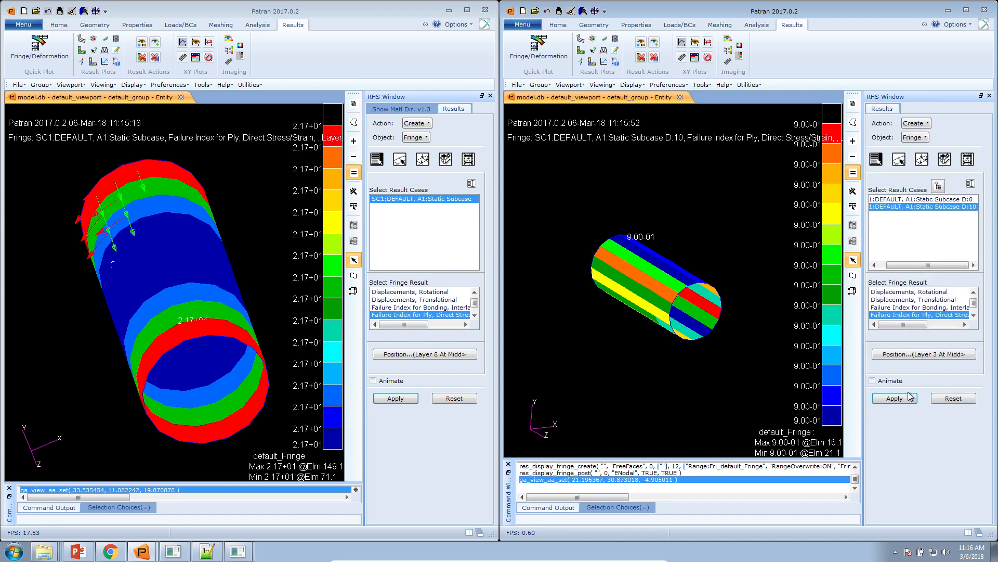
{"action": "left_click", "coordinate": [909, 397]}
{"action": "left_click_drag", "start_coordinate": [570, 352], "coordinate": [576, 383]}
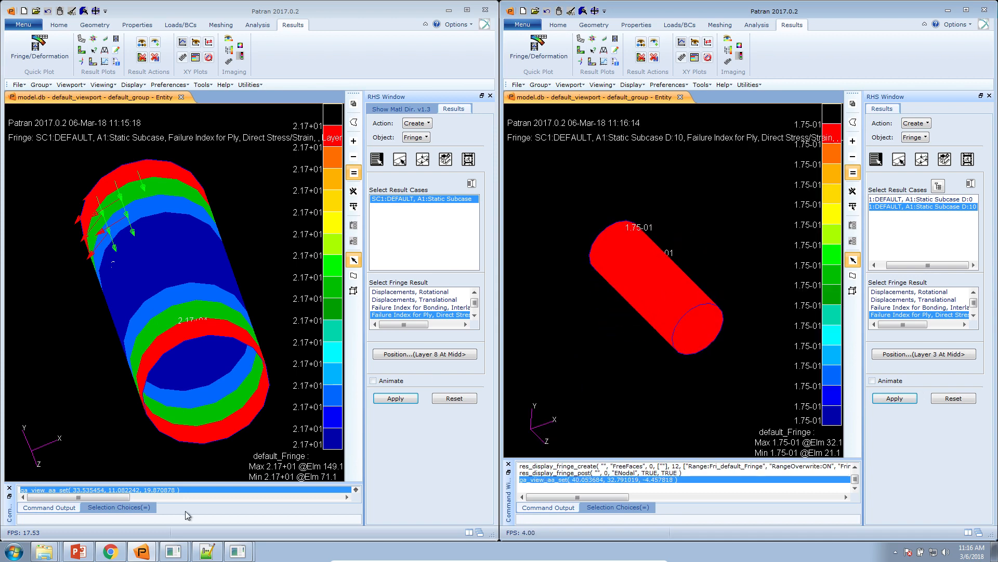
Step: Switch to PowerPoint and present the slide on updating the original structural model with optimized parameters, then leave the slide show
{"action": "left_click", "coordinate": [85, 552]}
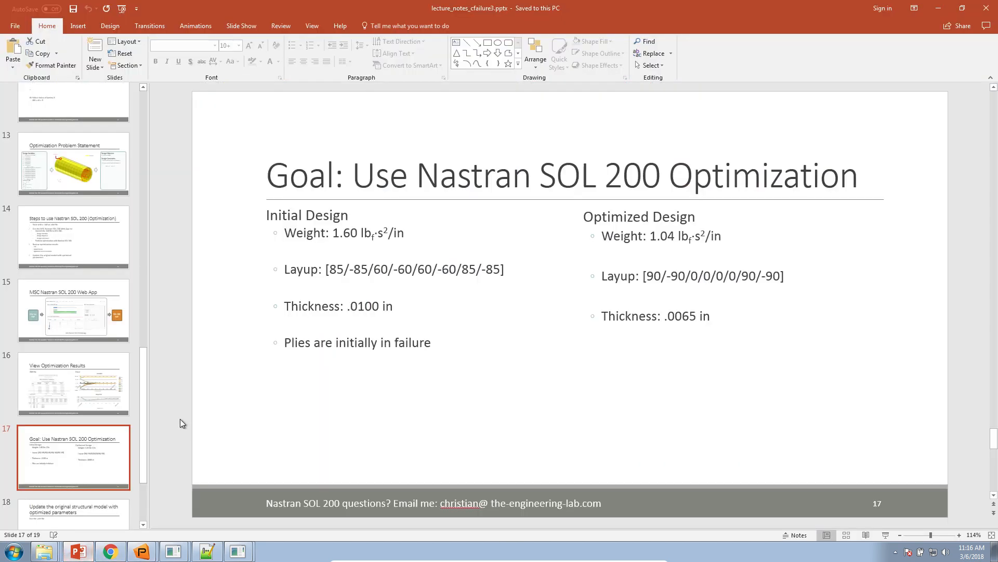
{"action": "left_click", "coordinate": [152, 435]}
{"action": "left_click", "coordinate": [891, 536]}
{"action": "left_click", "coordinate": [454, 354]}
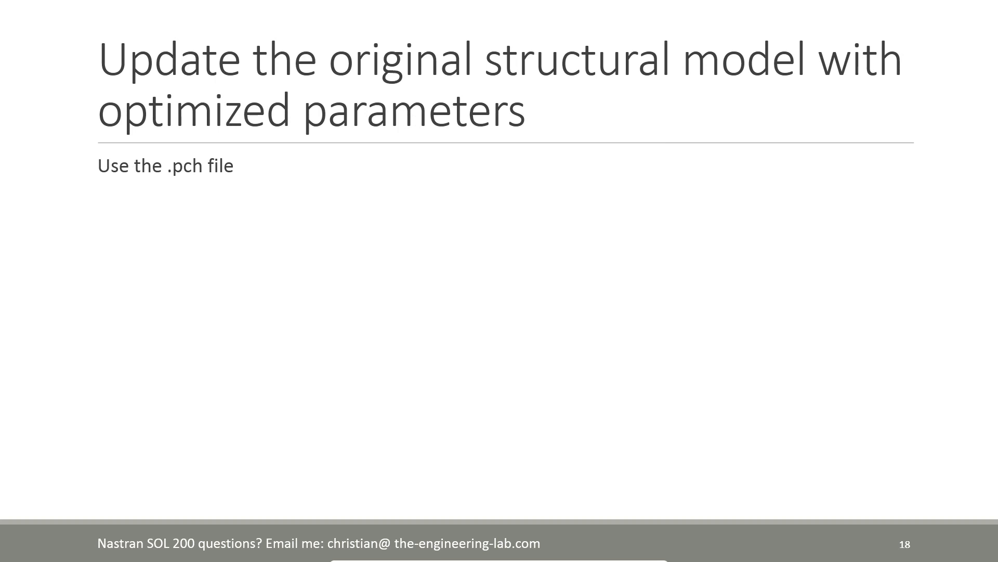
{"action": "key", "text": "Escape"}
Step: Open d200c01.bdf from the desktop in Notepad++ and examine its original PCOMP entry on lines 27 to 31
{"action": "left_click", "coordinate": [995, 551]}
{"action": "double_click", "coordinate": [217, 296]}
{"action": "left_click_drag", "start_coordinate": [218, 7], "coordinate": [289, 148]}
{"action": "scroll", "coordinate": [267, 314], "scroll_direction": "down", "scroll_amount": 2}
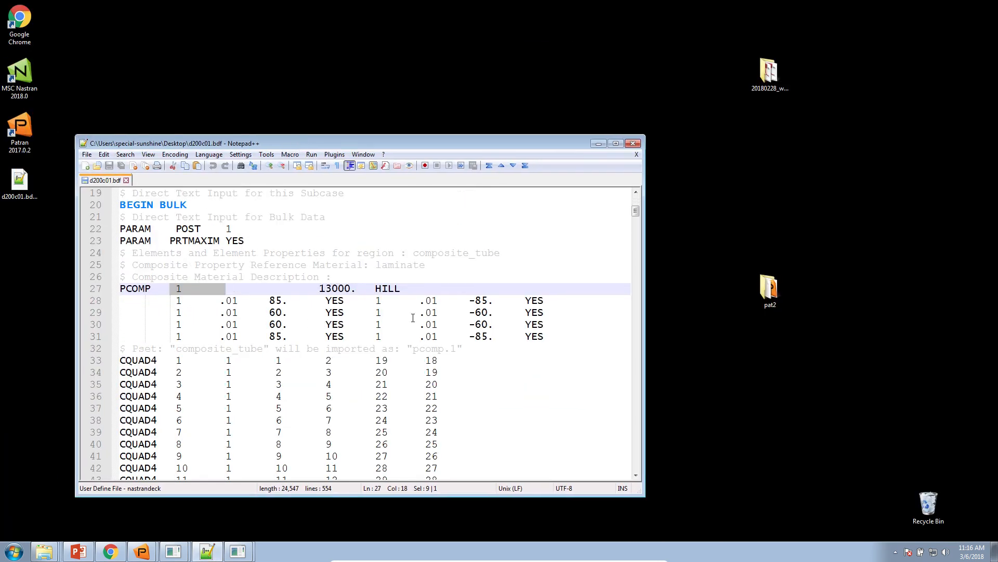
{"action": "left_click", "coordinate": [425, 312]}
{"action": "left_click_drag", "start_coordinate": [551, 338], "coordinate": [119, 285]}
Step: Move the spare d200c01 file on the desktop to the Recycle Bin and close Notepad++
{"action": "left_click_drag", "start_coordinate": [21, 183], "coordinate": [940, 509]}
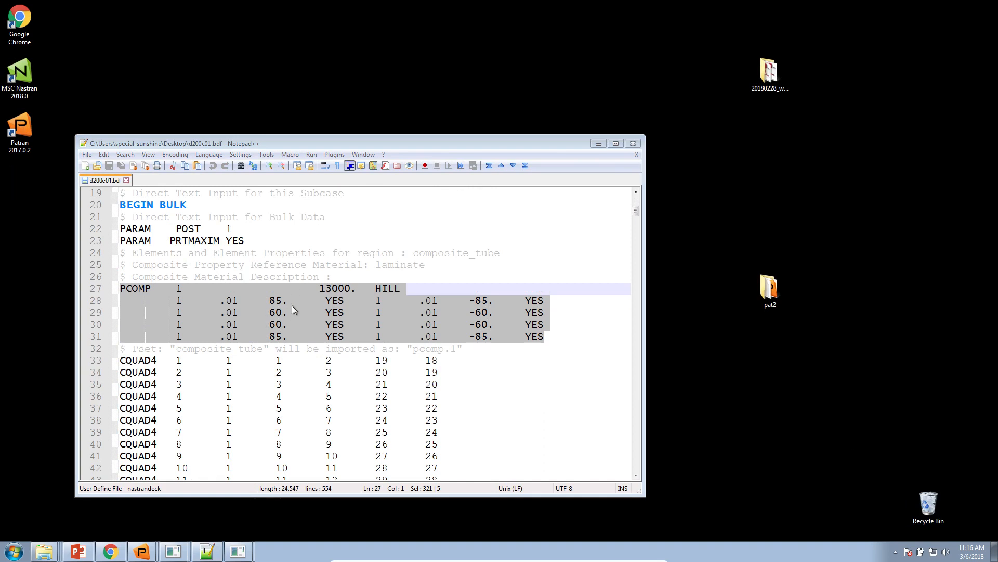
{"action": "left_click", "coordinate": [639, 145]}
Step: Duplicate d200c01.bdf on the desktop and rename the copy d200c01_updated.bdf
{"action": "left_click", "coordinate": [230, 300]}
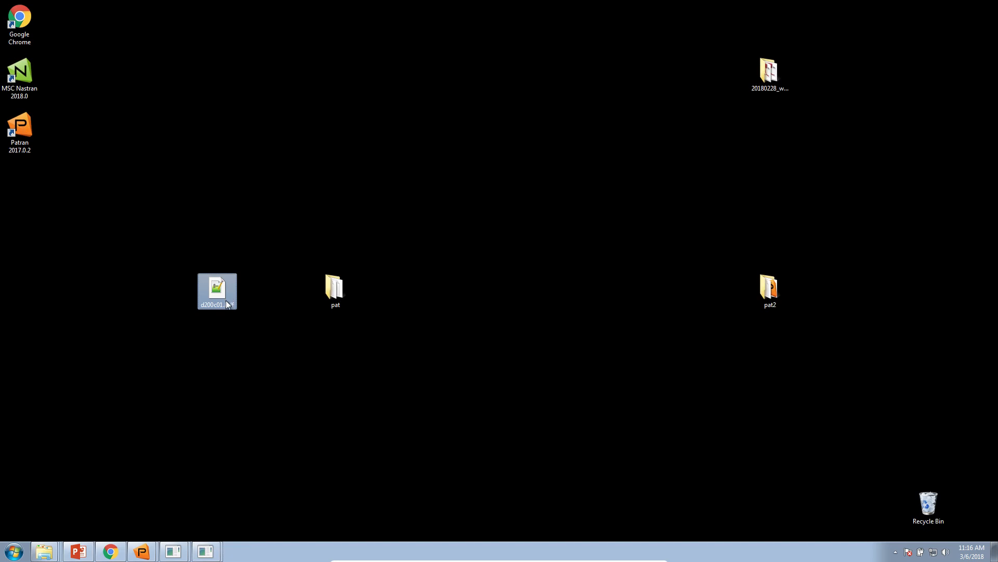
{"action": "key", "text": "ctrl+c"}
{"action": "key", "text": "ctrl+v"}
{"action": "left_click_drag", "start_coordinate": [19, 182], "coordinate": [333, 426]}
{"action": "key", "text": "F2"}
{"action": "double_click", "coordinate": [335, 421]}
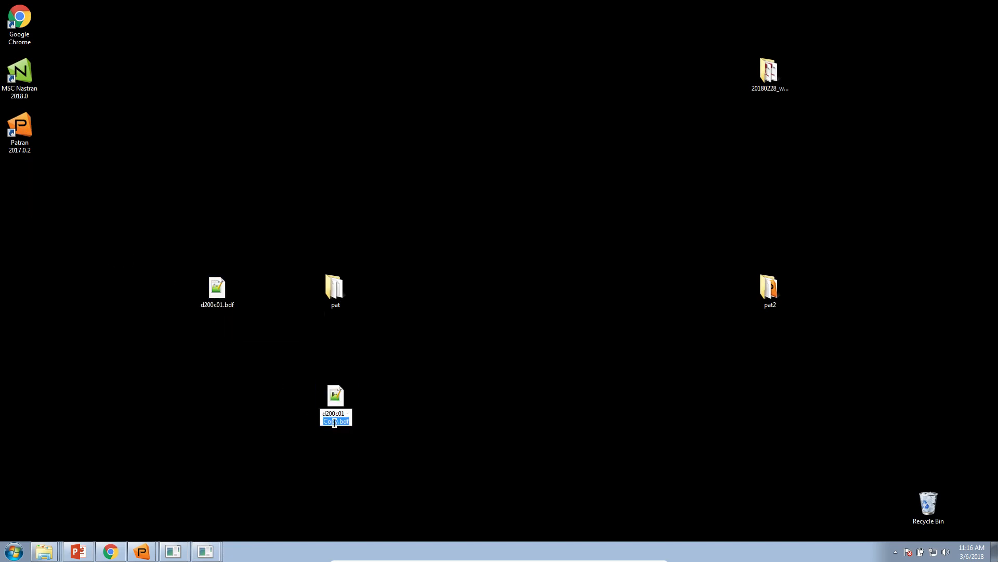
{"action": "key", "text": "BackSpace"}
{"action": "type", "text": "_updated.bdf"}
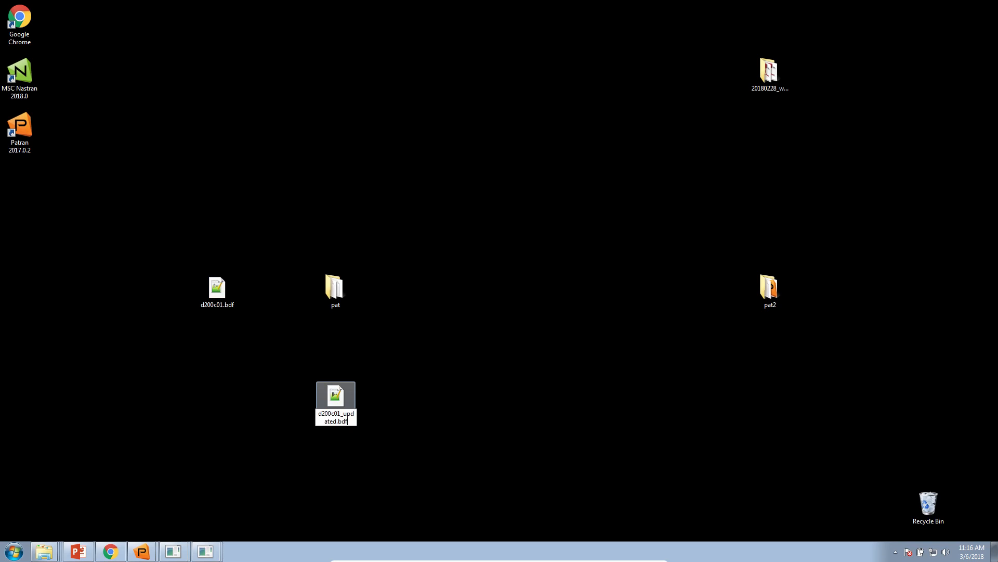
{"action": "key", "text": "Return"}
Step: Open d200c01_updated.bdf in Notepad++ and select its PCOMP entry on lines 27 to 31
{"action": "double_click", "coordinate": [343, 409]}
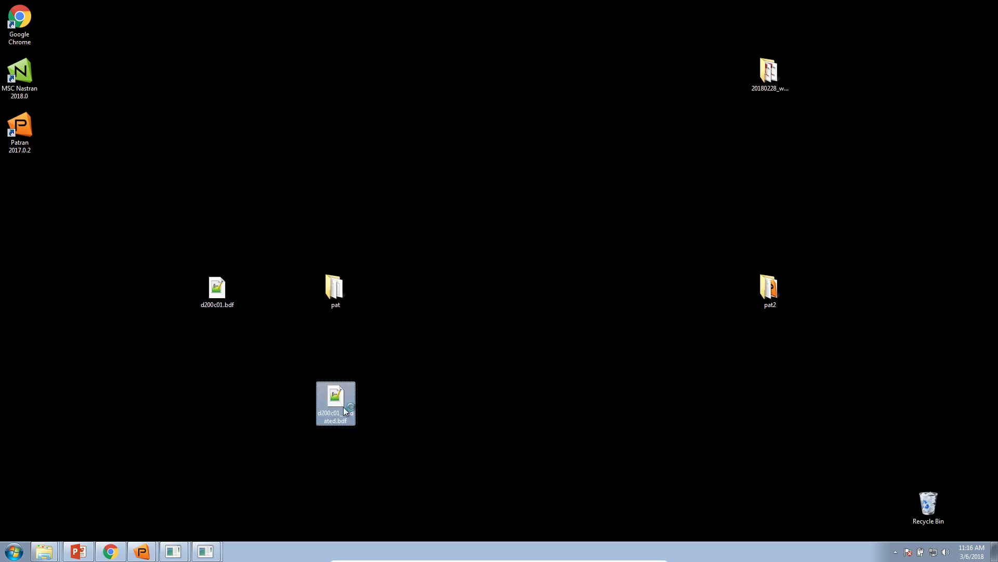
{"action": "left_click_drag", "start_coordinate": [192, 5], "coordinate": [329, 107]}
{"action": "scroll", "coordinate": [402, 345], "scroll_direction": "down", "scroll_amount": 5}
{"action": "left_click_drag", "start_coordinate": [660, 337], "coordinate": [170, 294]}
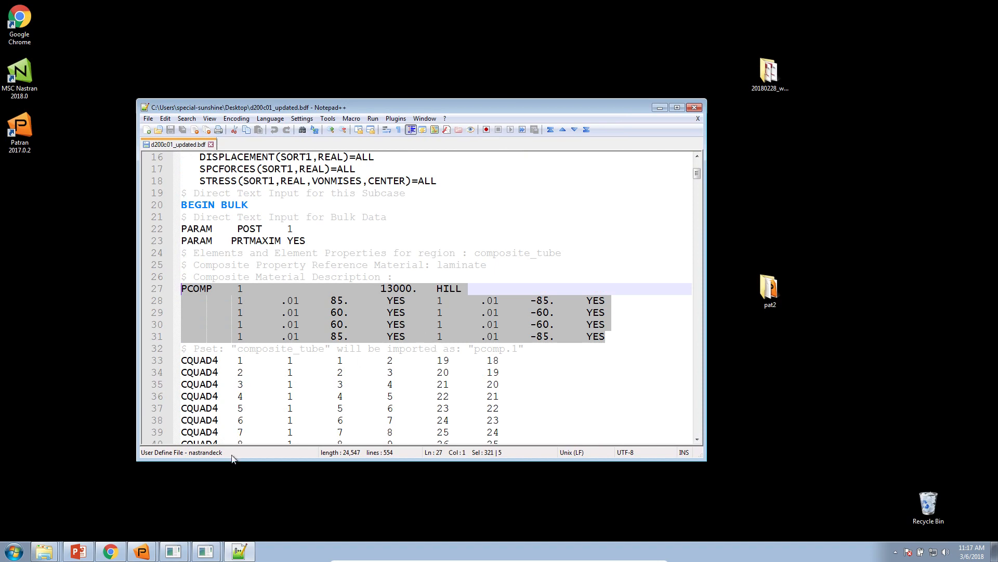
Step: Open model.pch from the nastran_working_directory (1) folder in Downloads
{"action": "right_click", "coordinate": [45, 548]}
{"action": "left_click", "coordinate": [57, 498]}
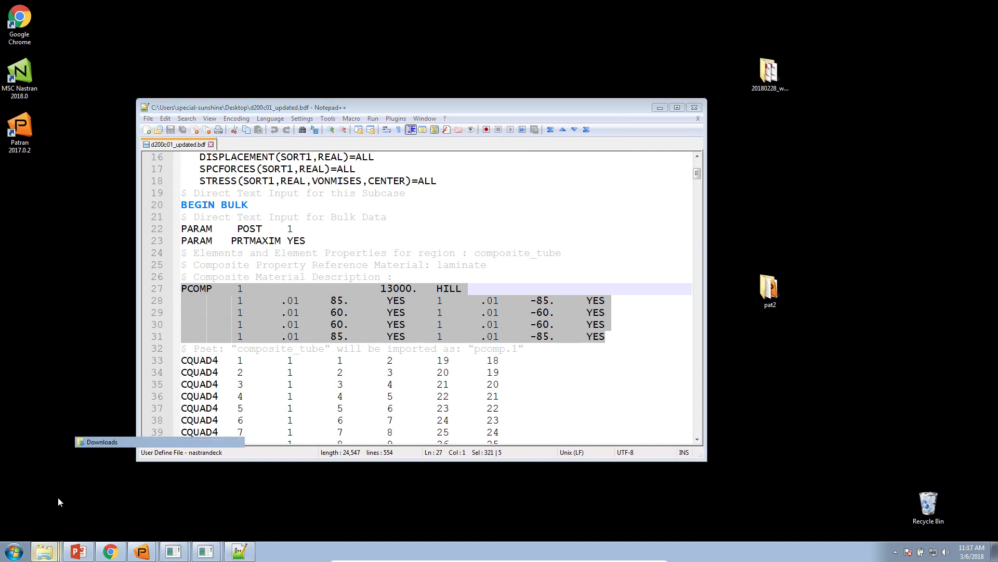
{"action": "left_click", "coordinate": [359, 185]}
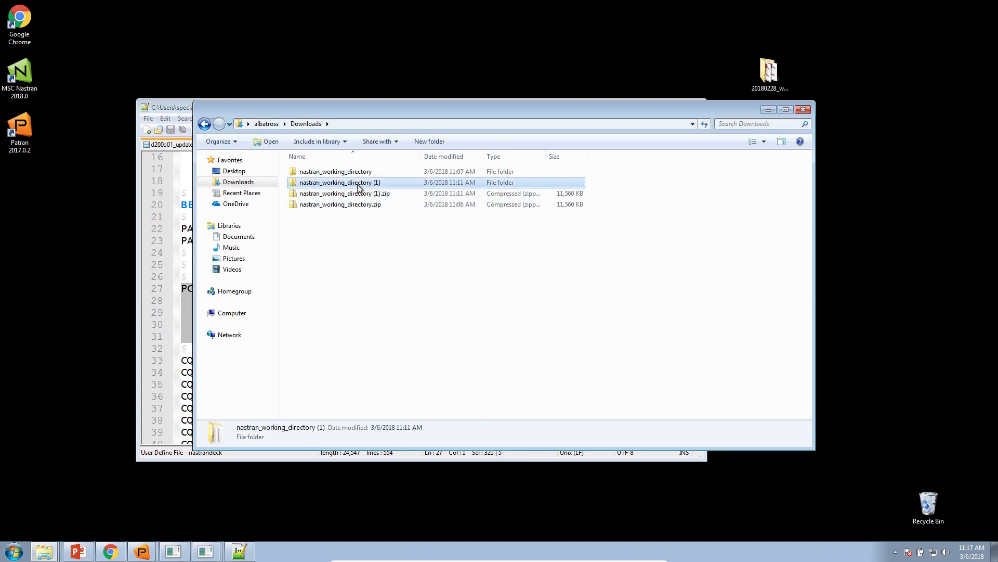
{"action": "double_click", "coordinate": [358, 183]}
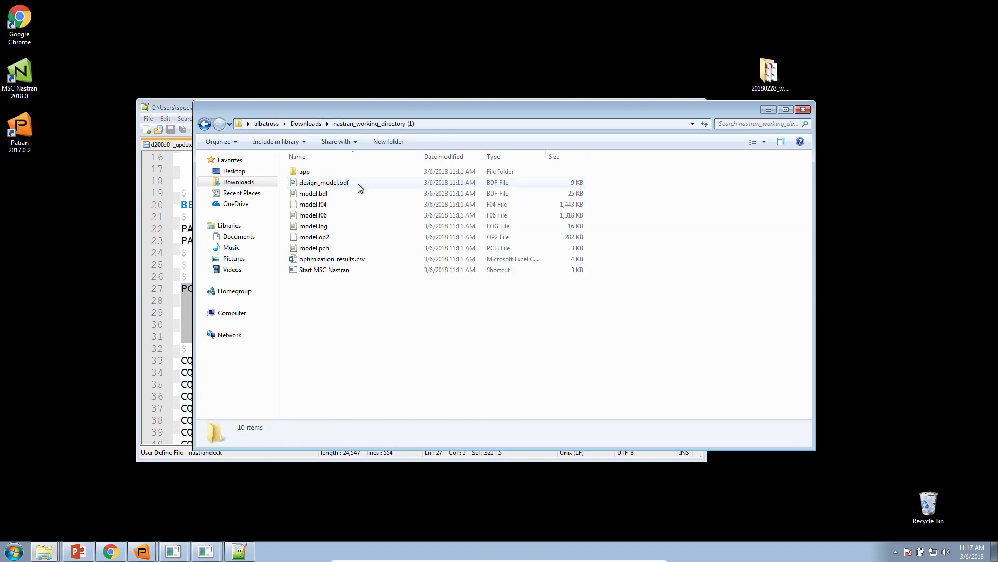
{"action": "left_click", "coordinate": [321, 248]}
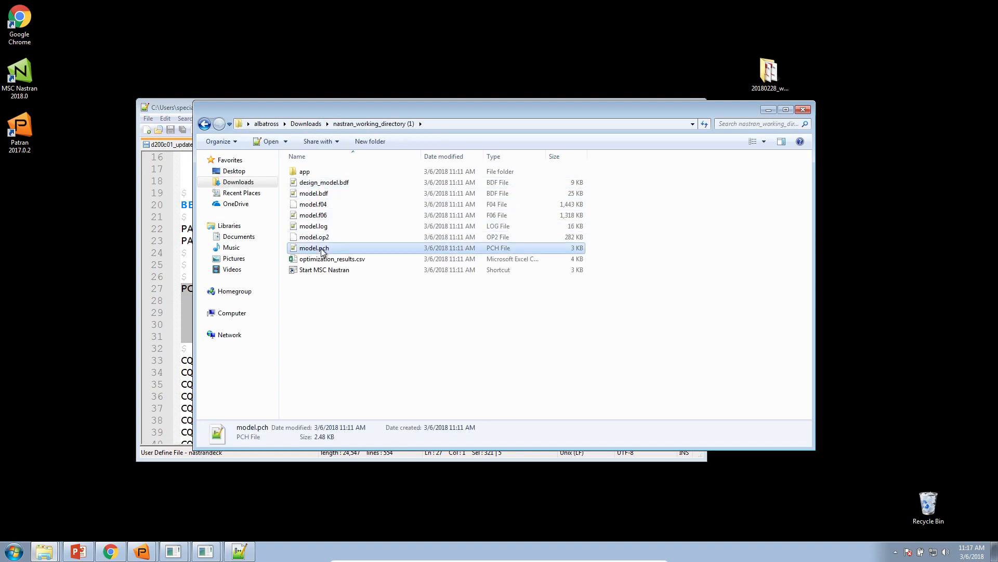
Step: Show d200c01_updated.bdf and model.pch side by side in a maximized Notepad++ window, with the model.pch text reduced to fit
{"action": "left_click", "coordinate": [176, 145]}
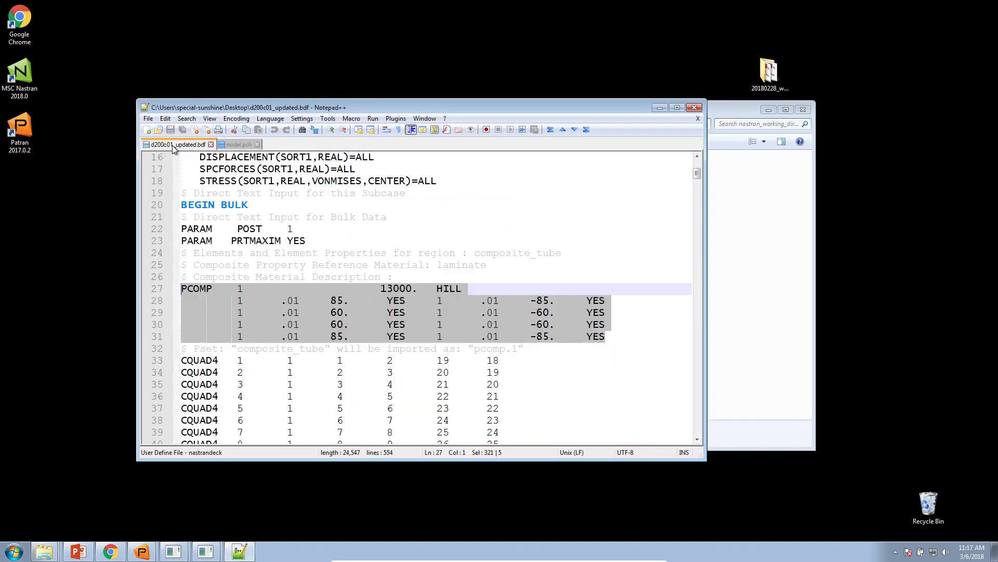
{"action": "right_click", "coordinate": [175, 146]}
{"action": "left_click", "coordinate": [218, 379]}
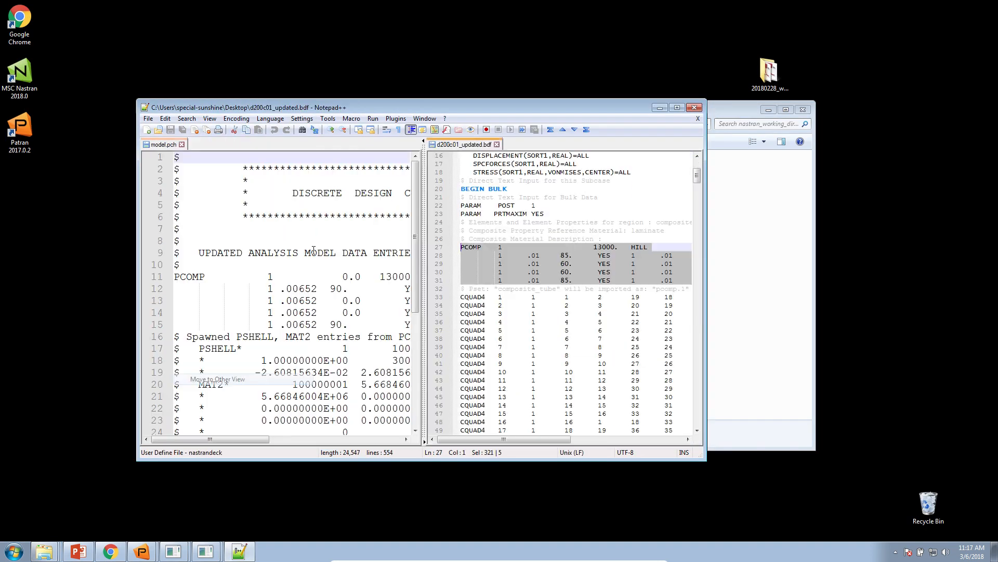
{"action": "double_click", "coordinate": [376, 110]}
{"action": "left_click", "coordinate": [647, 353]}
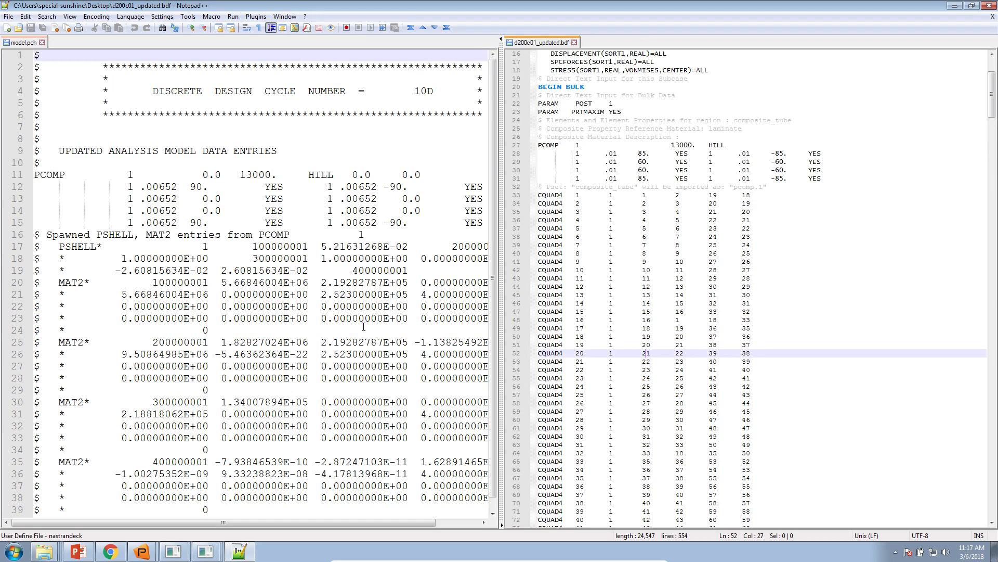
{"action": "left_click", "coordinate": [363, 330]}
{"action": "scroll", "coordinate": [334, 343], "scroll_direction": "down", "scroll_amount": 2, "text": "ctrl"}
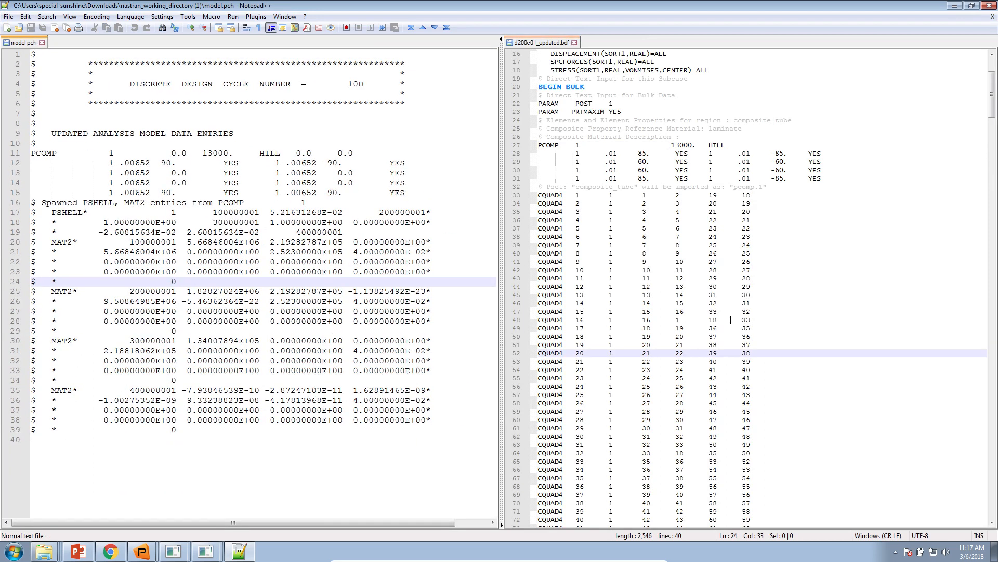
Step: Apply the nastrandeck language highlighting to model.pch and copy its PCOMP entry on lines 11 to 15
{"action": "left_click", "coordinate": [731, 315]}
{"action": "scroll", "coordinate": [731, 319], "scroll_direction": "up", "scroll_amount": 4}
{"action": "scroll", "coordinate": [791, 291], "scroll_direction": "up", "scroll_amount": 3, "text": "ctrl"}
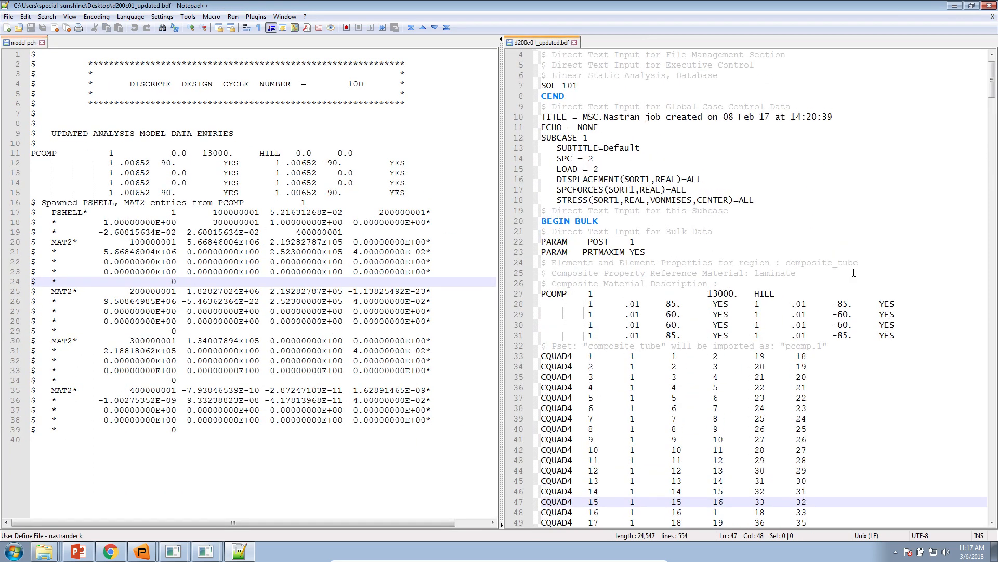
{"action": "left_click", "coordinate": [432, 232]}
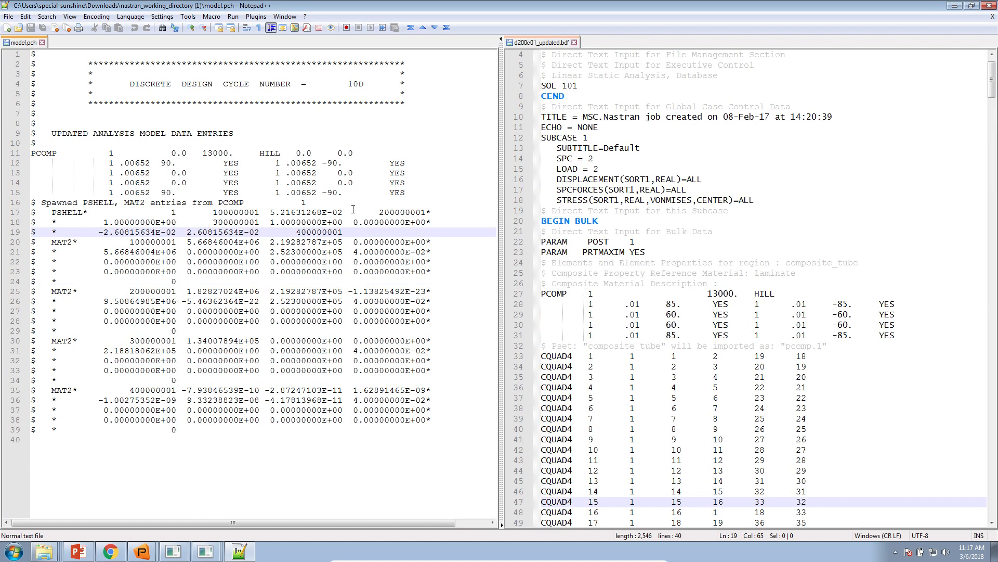
{"action": "left_click", "coordinate": [340, 196]}
{"action": "left_click", "coordinate": [33, 201]}
{"action": "left_click_drag", "start_coordinate": [32, 201], "coordinate": [32, 153]}
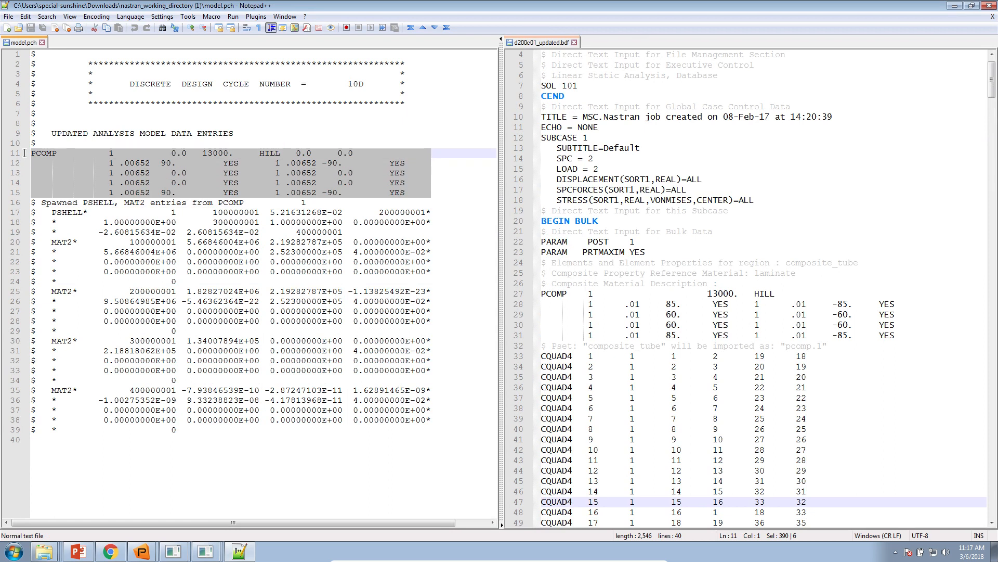
{"action": "left_click", "coordinate": [122, 17]}
{"action": "left_click", "coordinate": [156, 307]}
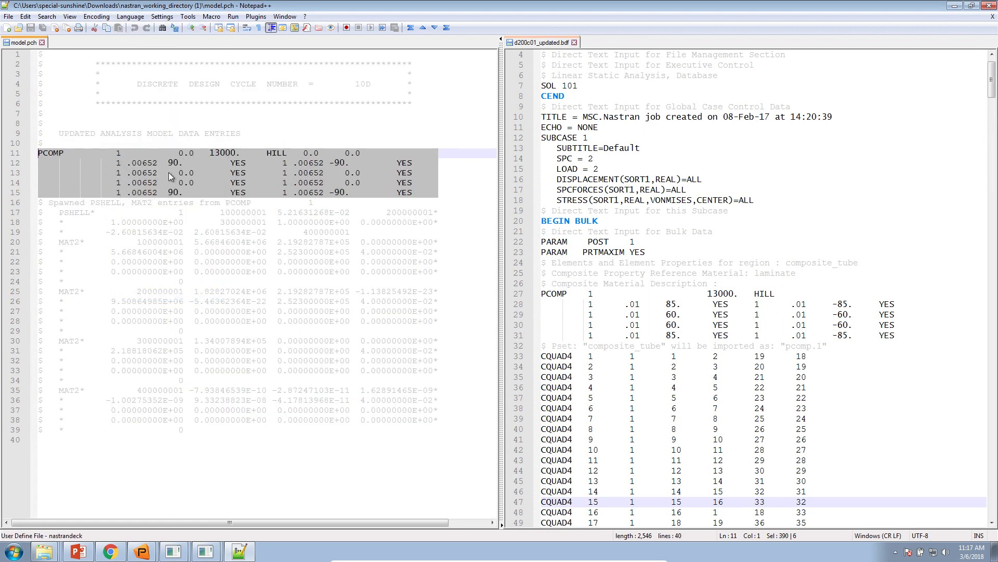
{"action": "right_click", "coordinate": [153, 165]}
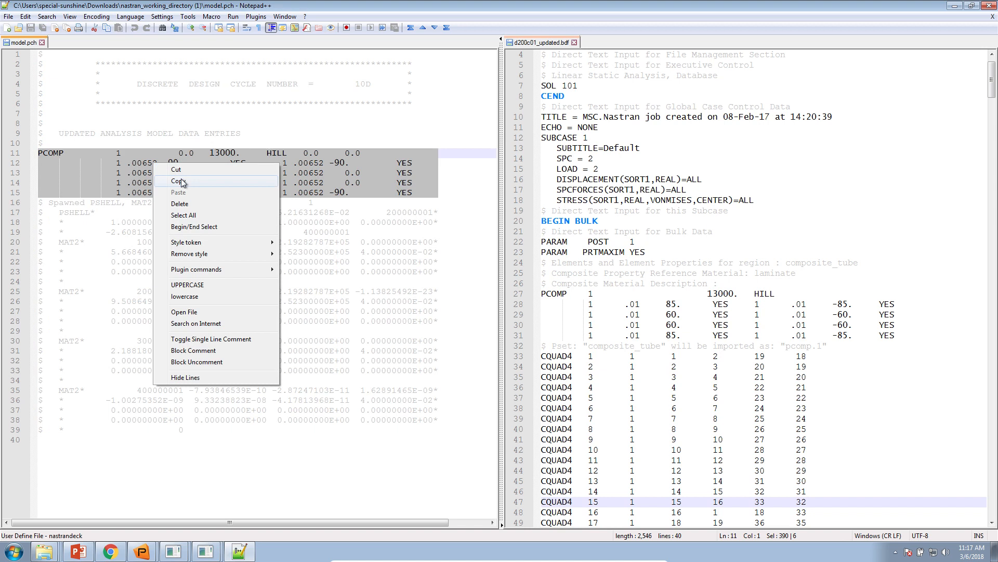
{"action": "left_click", "coordinate": [182, 182]}
Step: Replace the PCOMP entry on lines 27 to 31 of d200c01_updated.bdf with the copied model.pch entry and save the file
{"action": "left_click", "coordinate": [543, 346]}
{"action": "left_click_drag", "start_coordinate": [543, 346], "coordinate": [531, 298]}
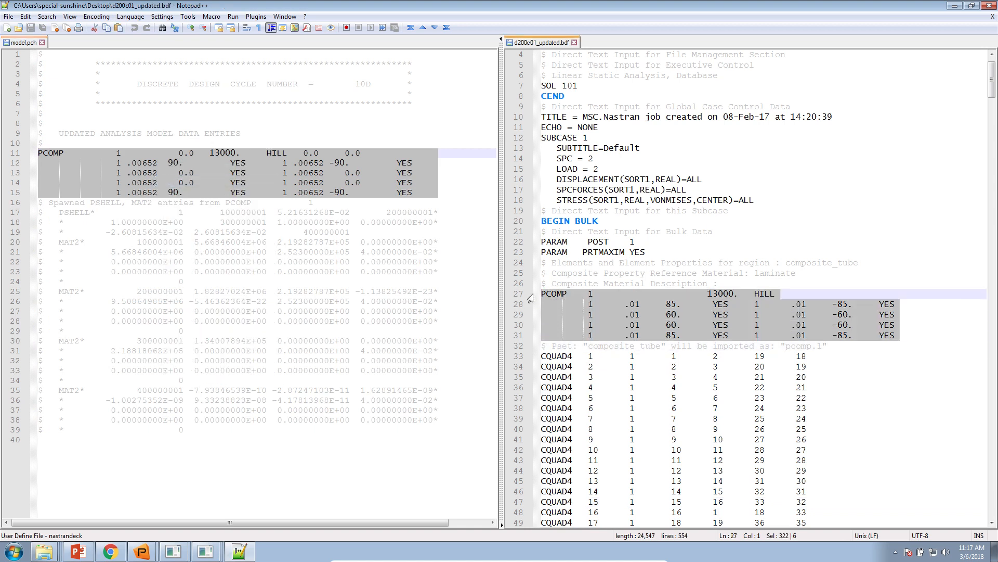
{"action": "scroll", "coordinate": [595, 332], "scroll_direction": "down", "scroll_amount": 5}
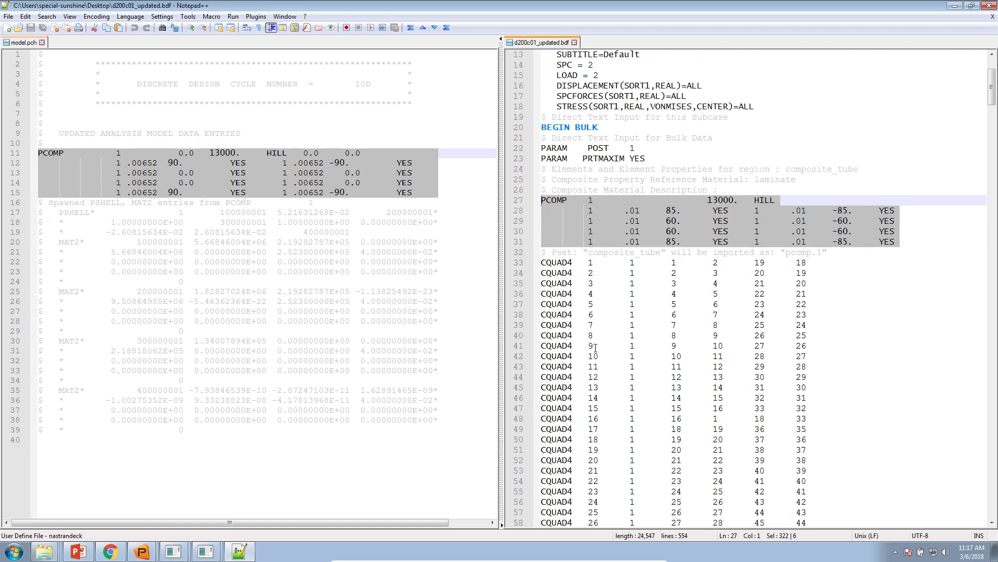
{"action": "scroll", "coordinate": [595, 350], "scroll_direction": "up", "scroll_amount": 2, "text": "ctrl"}
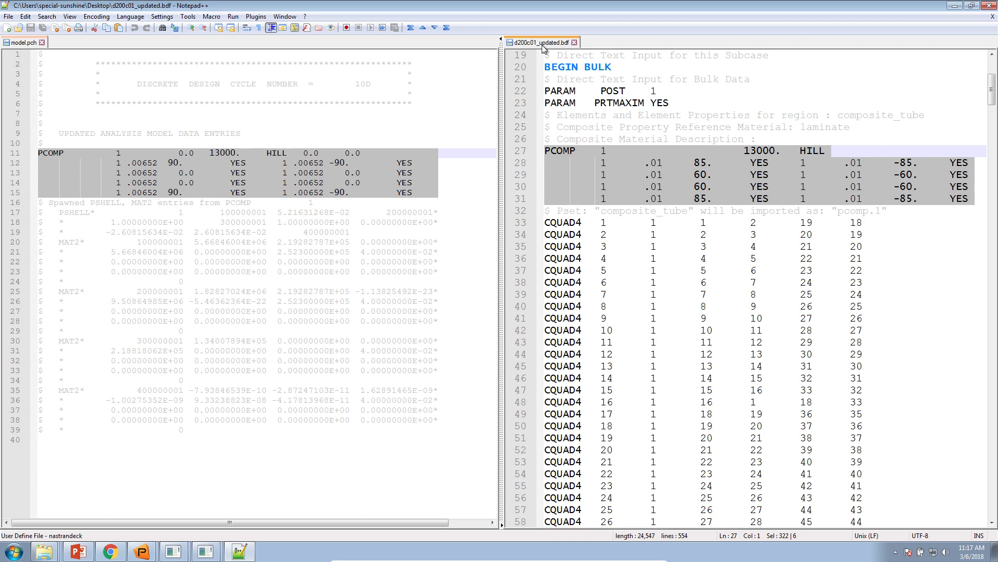
{"action": "key", "text": "Delete"}
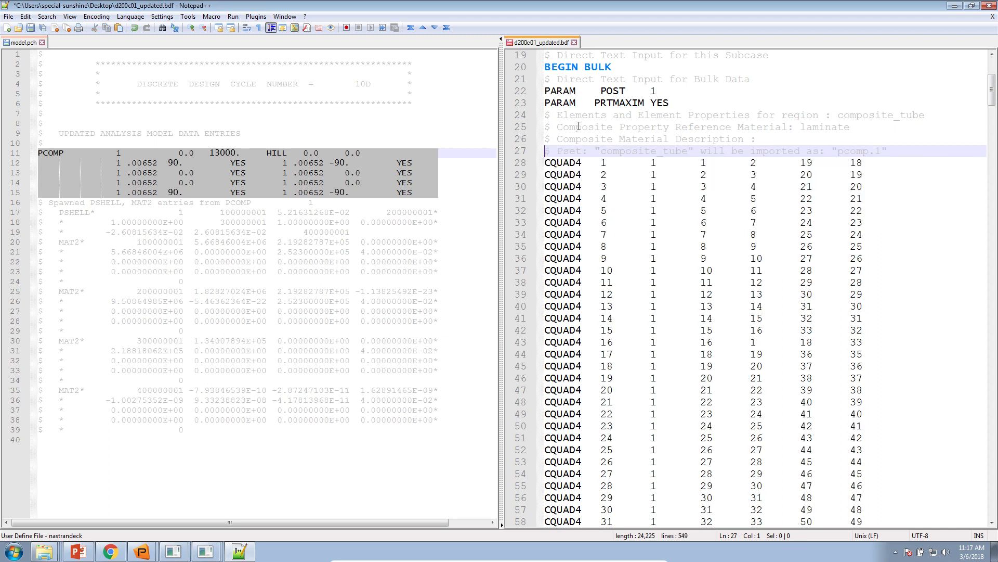
{"action": "key", "text": "Return"}
{"action": "left_click", "coordinate": [550, 150]}
{"action": "key", "text": "ctrl+v"}
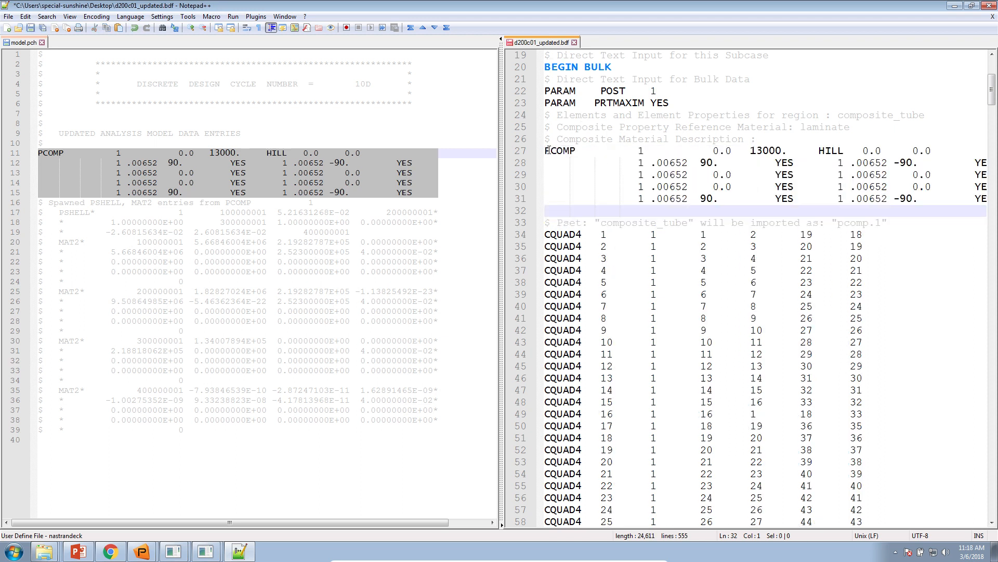
{"action": "key", "text": "ctrl+s"}
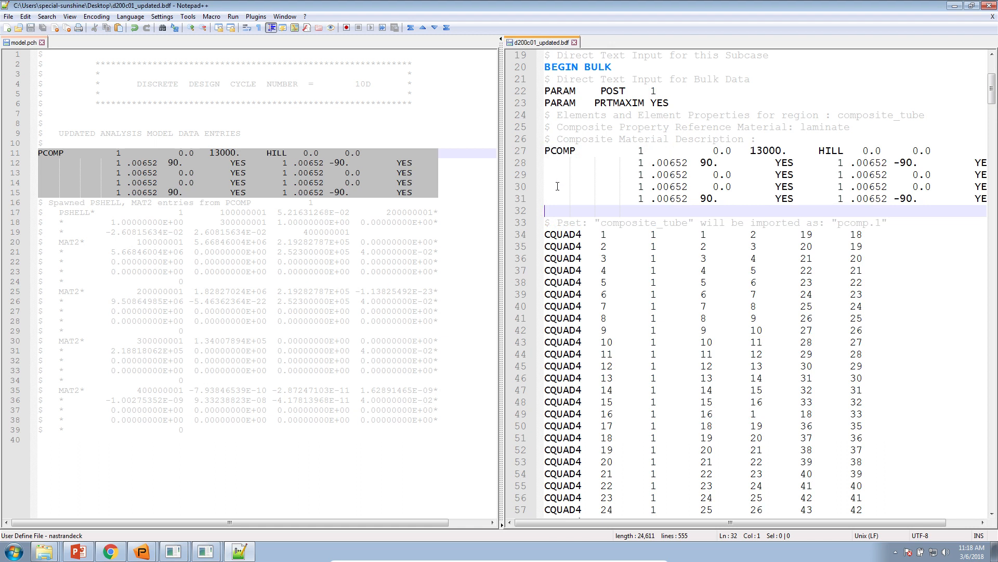
Step: Close model.pch, then minimize Notepad++ and the nastran_working_directory (1) folder window to show the desktop
{"action": "scroll", "coordinate": [582, 260], "scroll_direction": "down", "scroll_amount": 2}
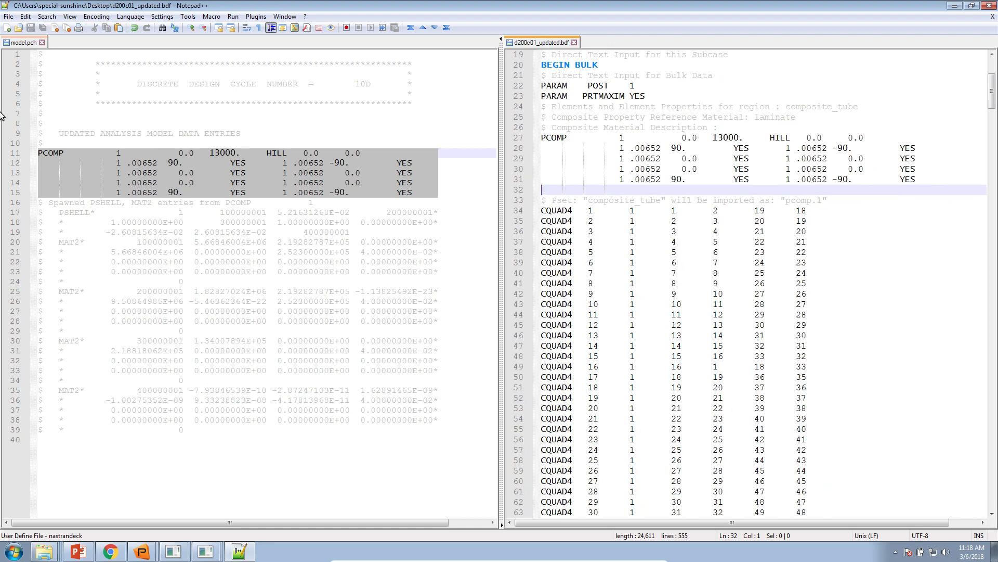
{"action": "left_click", "coordinate": [41, 42]}
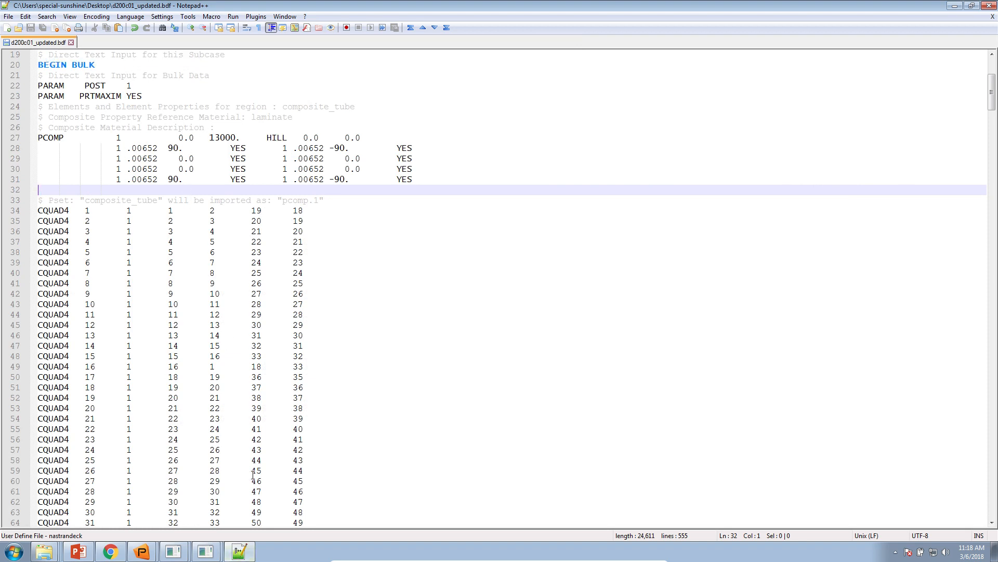
{"action": "left_click", "coordinate": [239, 553]}
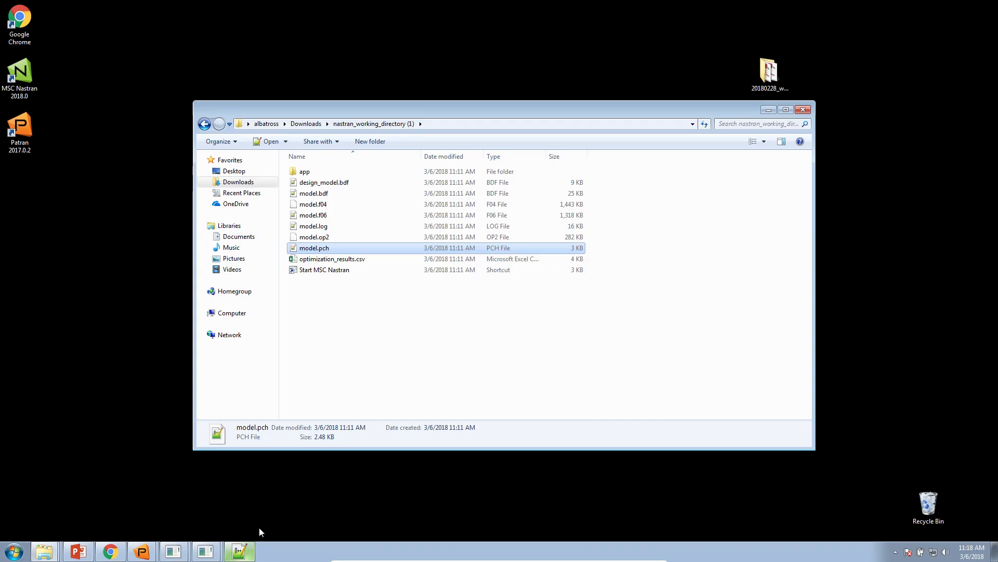
{"action": "left_click", "coordinate": [769, 109]}
{"action": "left_click_drag", "start_coordinate": [335, 396], "coordinate": [498, 278]}
{"action": "left_click", "coordinate": [475, 265]}
Step: Switch to the PowerPoint lecture notes and present the Contact me slide 19 as a slide show with the laser pointer
{"action": "left_click", "coordinate": [78, 552]}
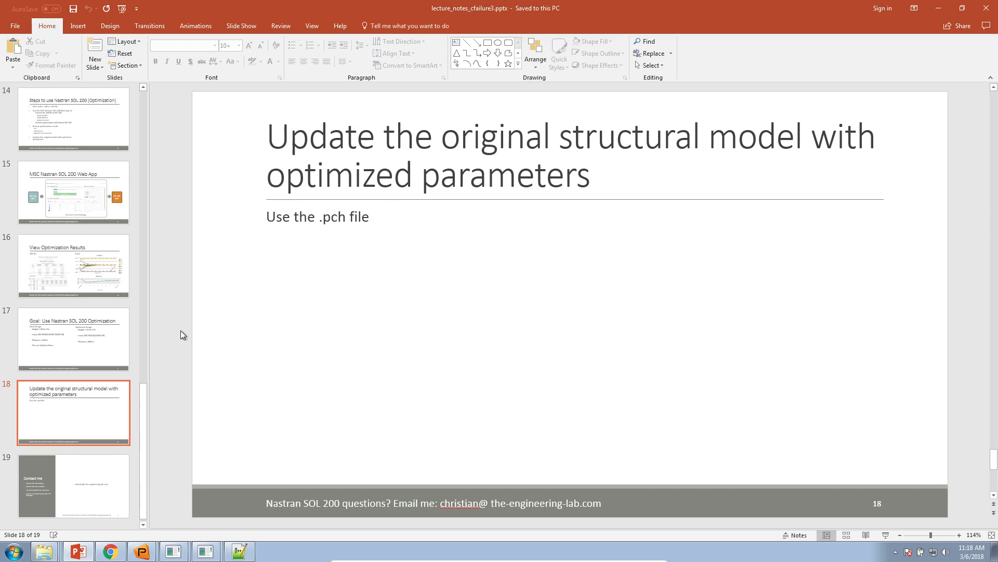
{"action": "left_click", "coordinate": [124, 492]}
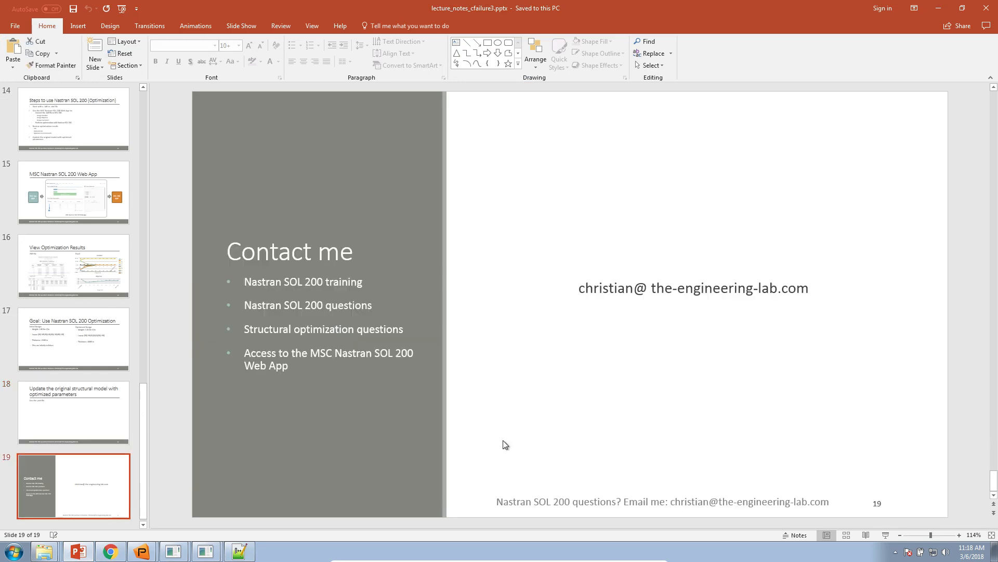
{"action": "left_click", "coordinate": [882, 535]}
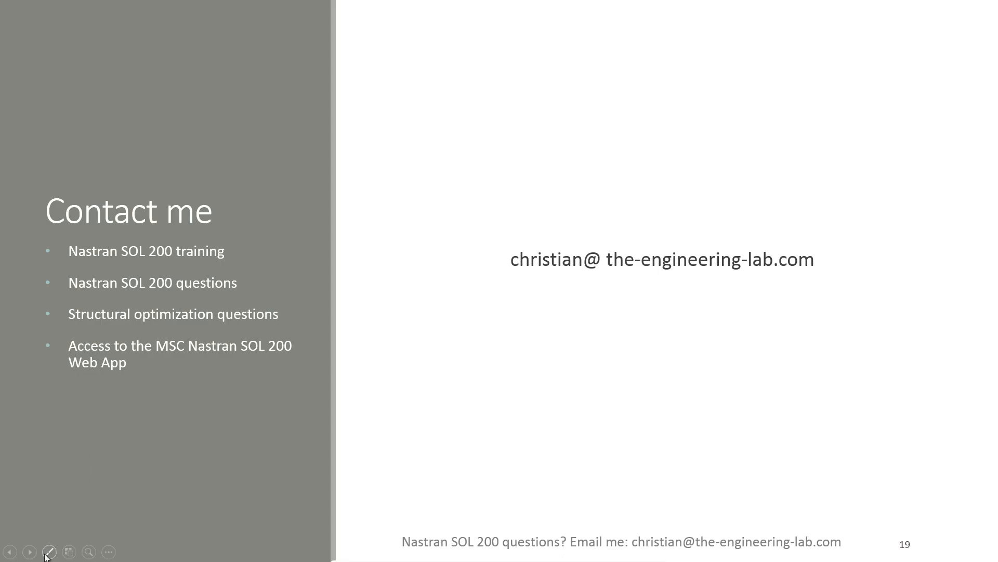
{"action": "left_click", "coordinate": [49, 551]}
{"action": "left_click", "coordinate": [45, 457]}
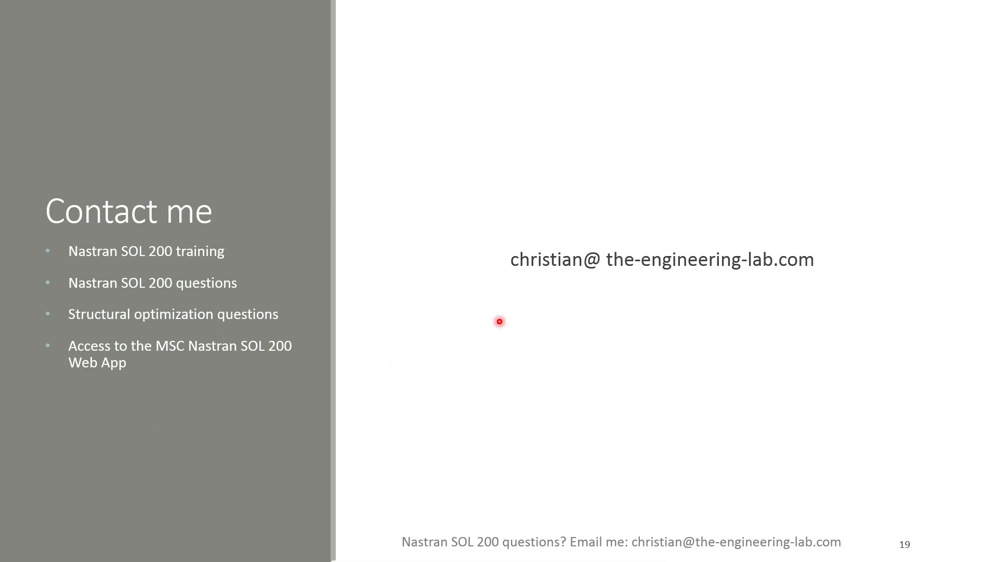